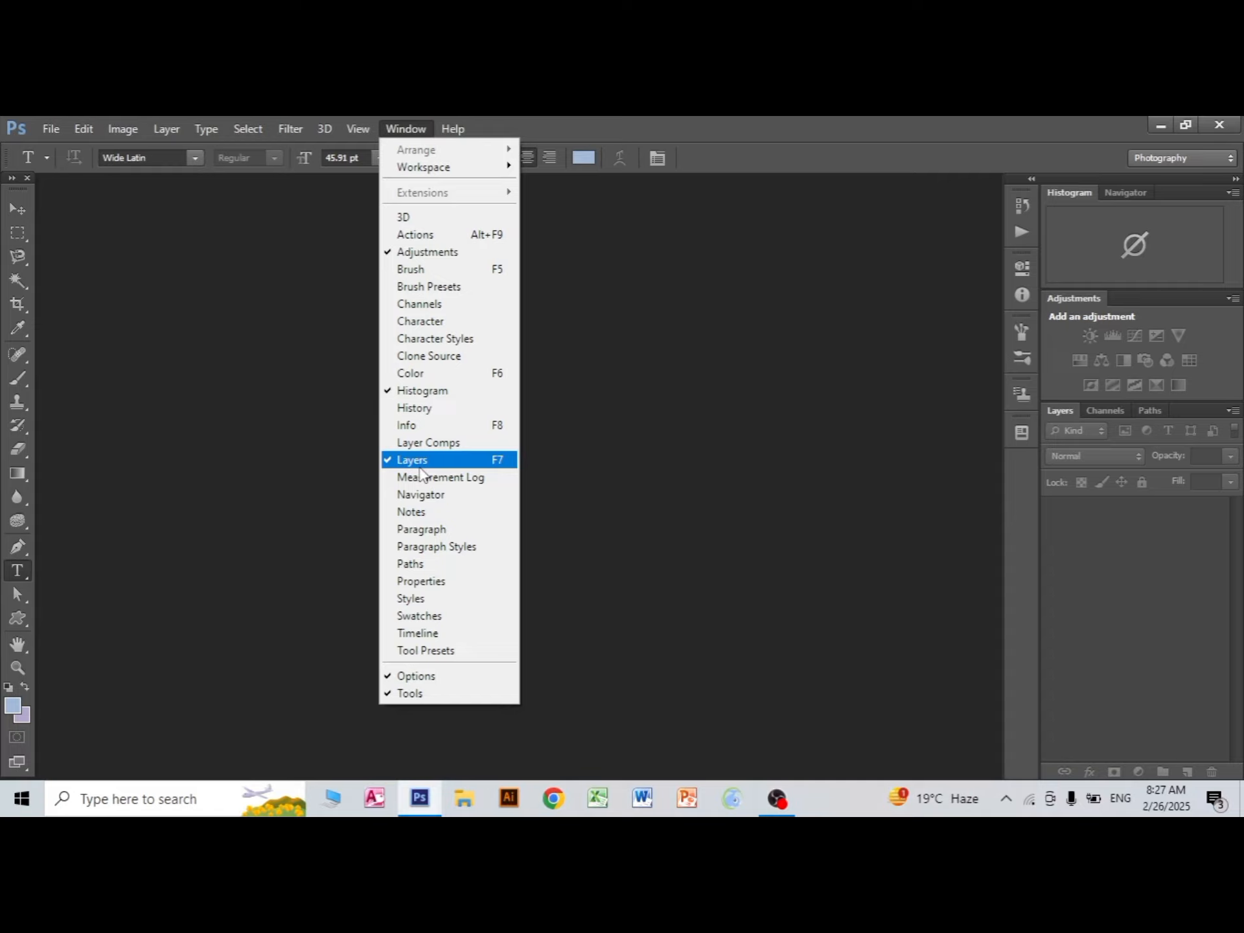
- Hide the Layers panel and show it again
click(421, 466)
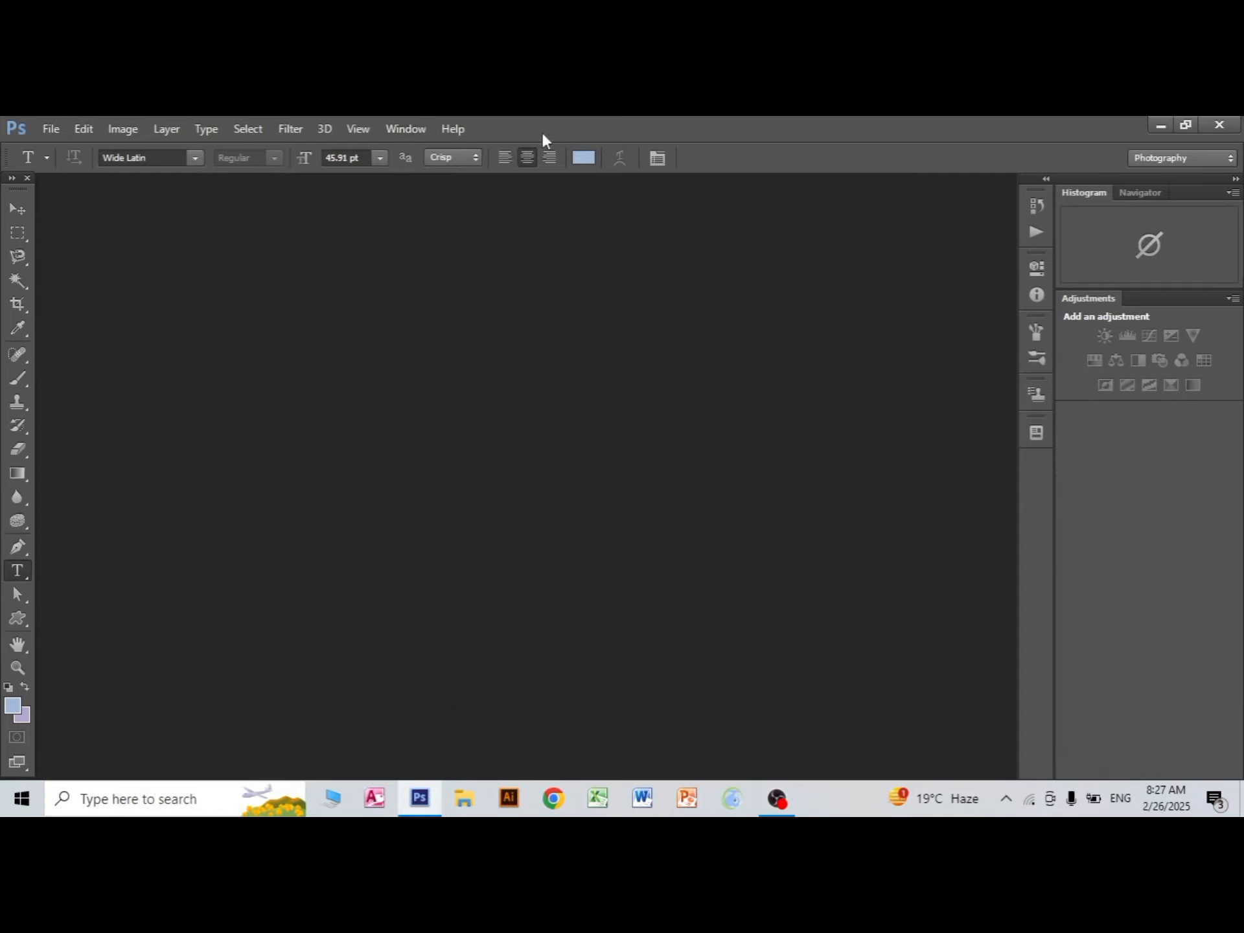
click(410, 129)
click(426, 459)
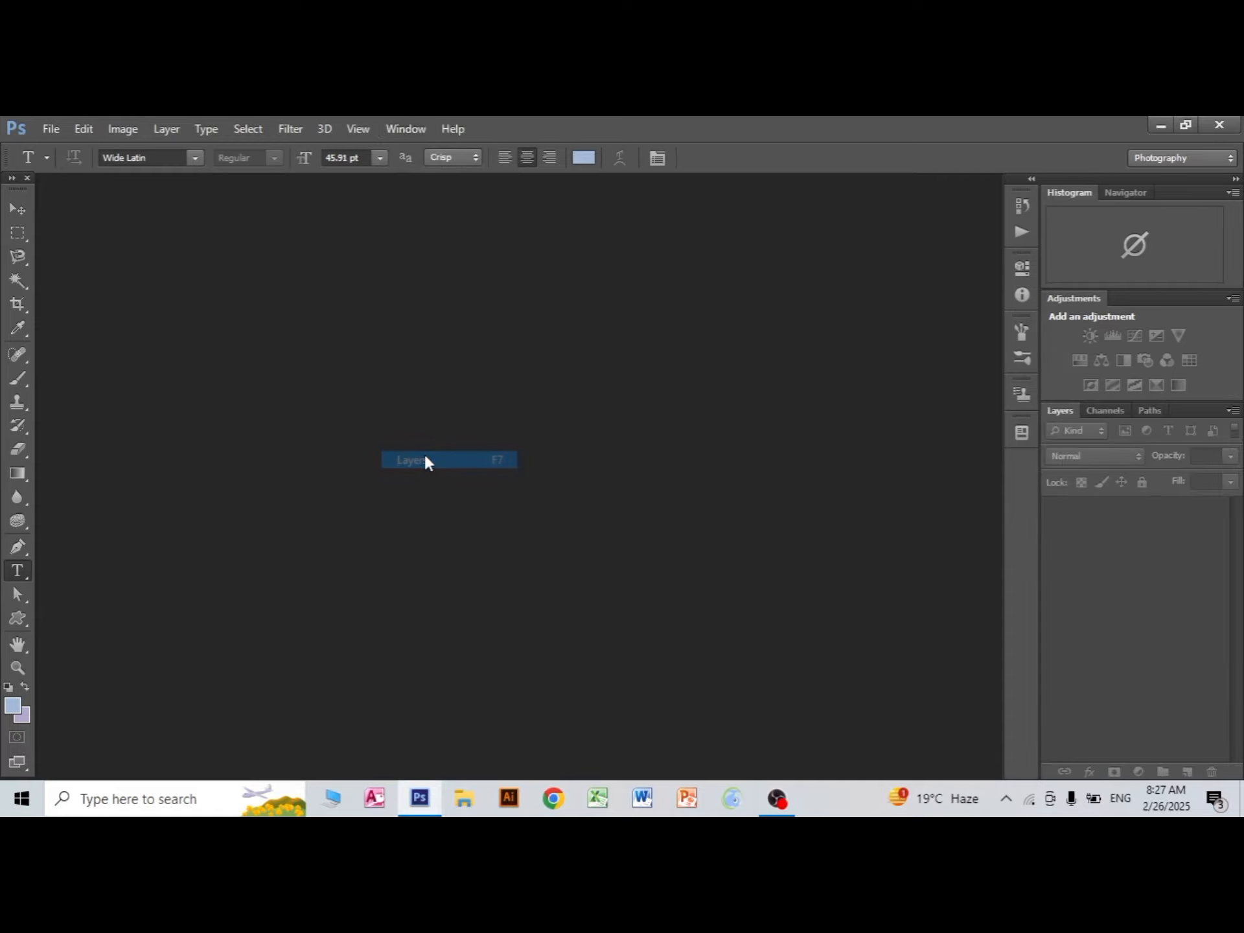
- Undock the Layers panel into a floating panel, lengthen it and reposition it beside the canvas area
drag(1062, 410, 861, 220)
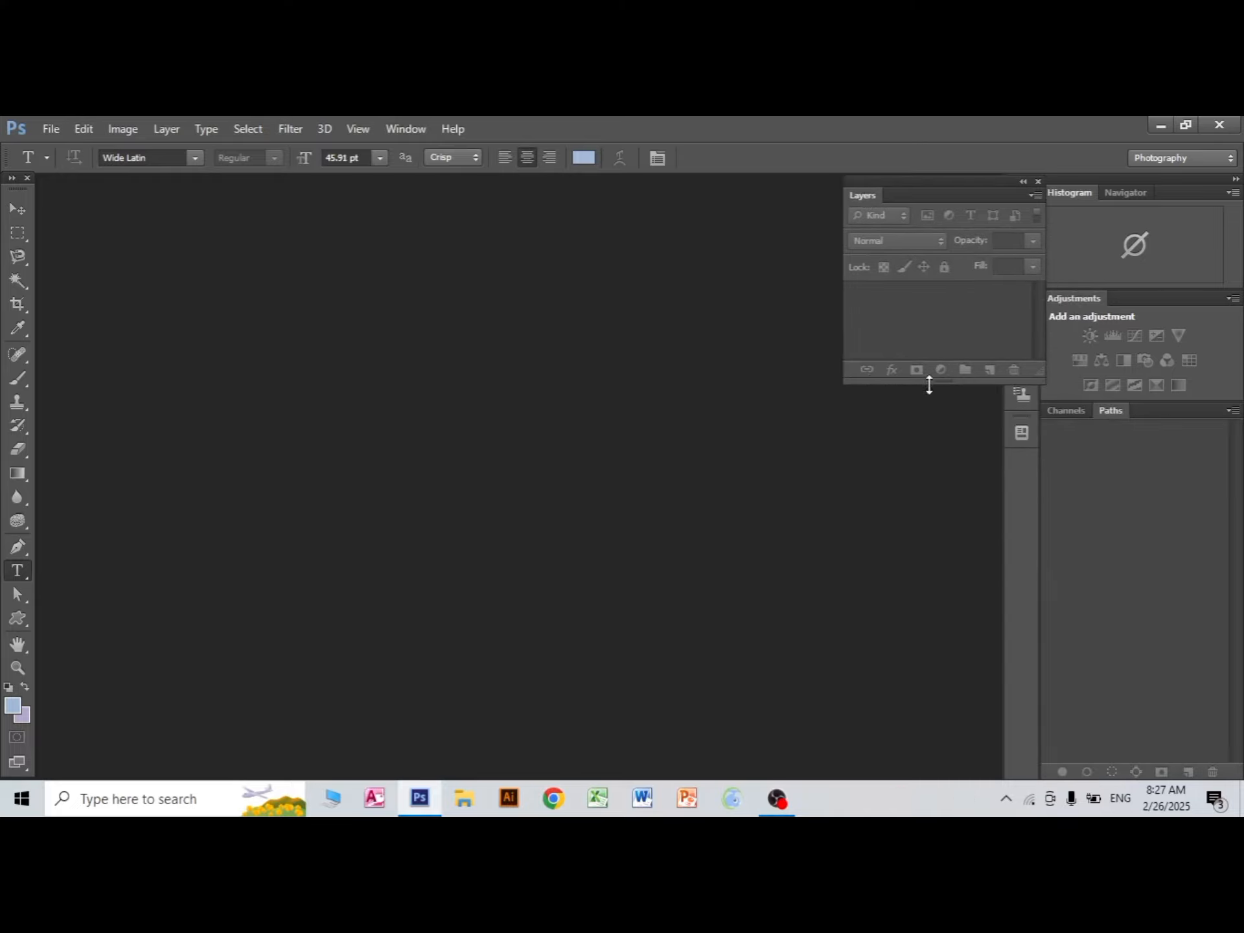
drag(933, 383, 933, 652)
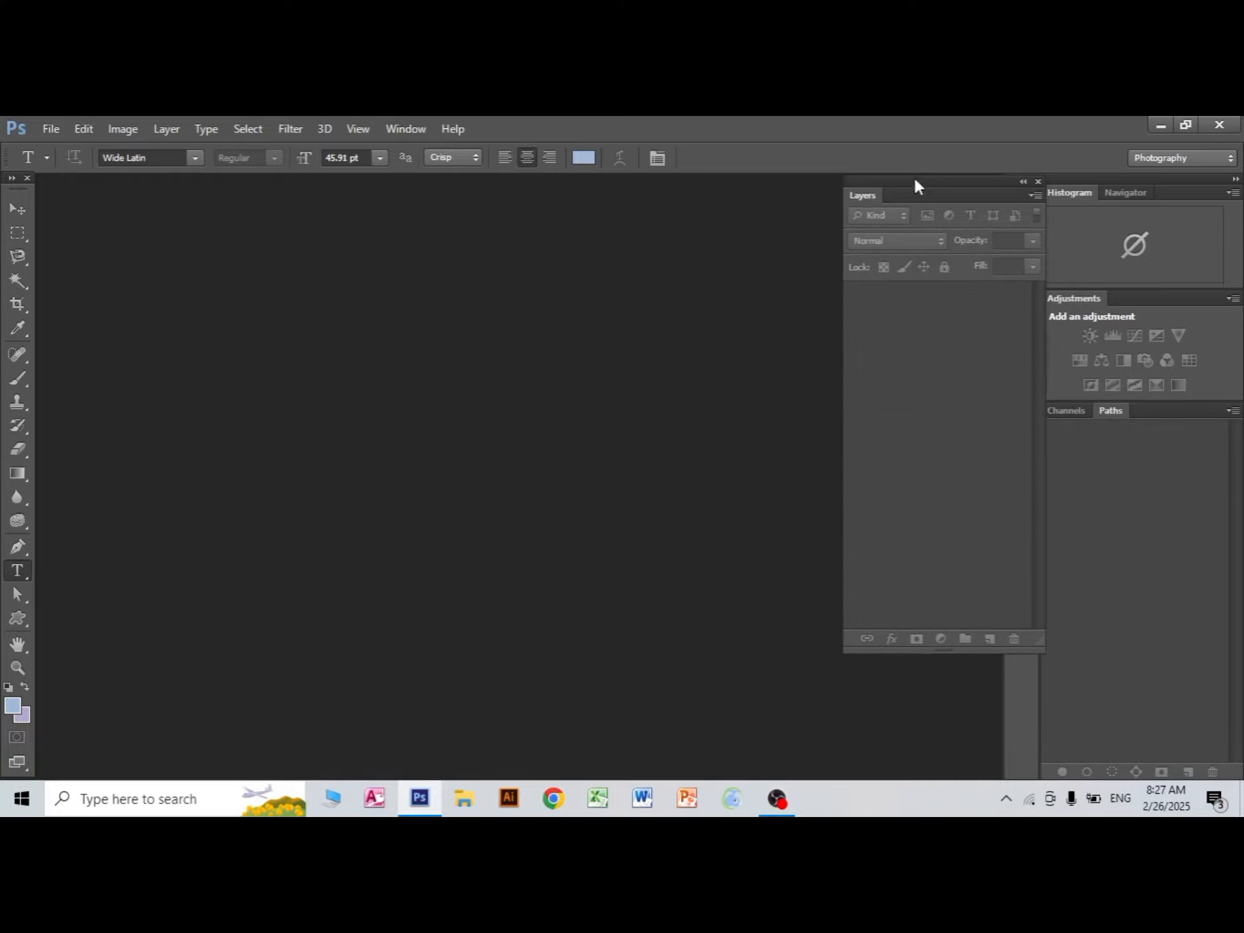
drag(915, 180, 1006, 140)
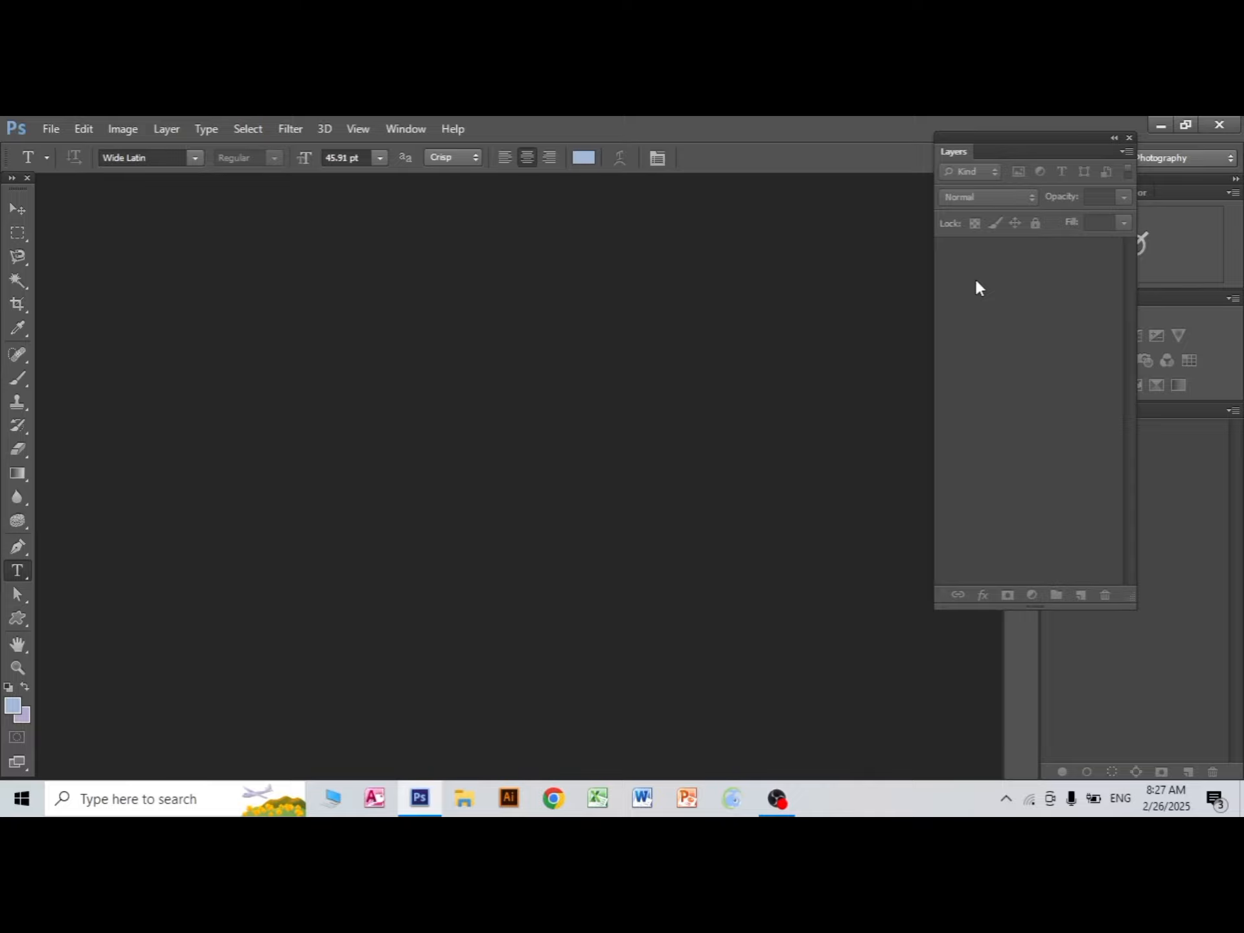
- Create a new document with the International Paper preset at A4 size, 210 × 297 mm, 300 pixels/inch, RGB Color and white background
click(50, 130)
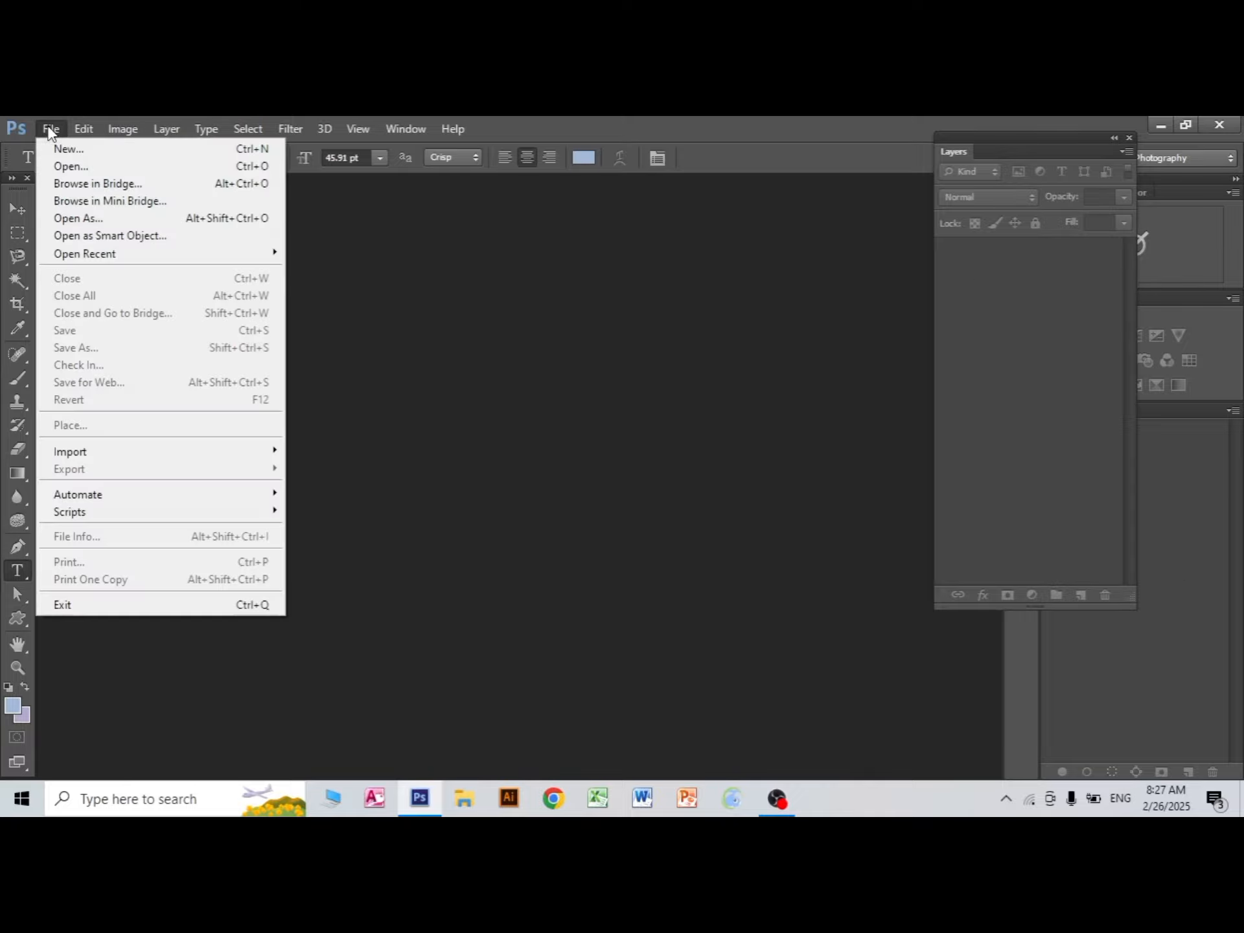
click(72, 145)
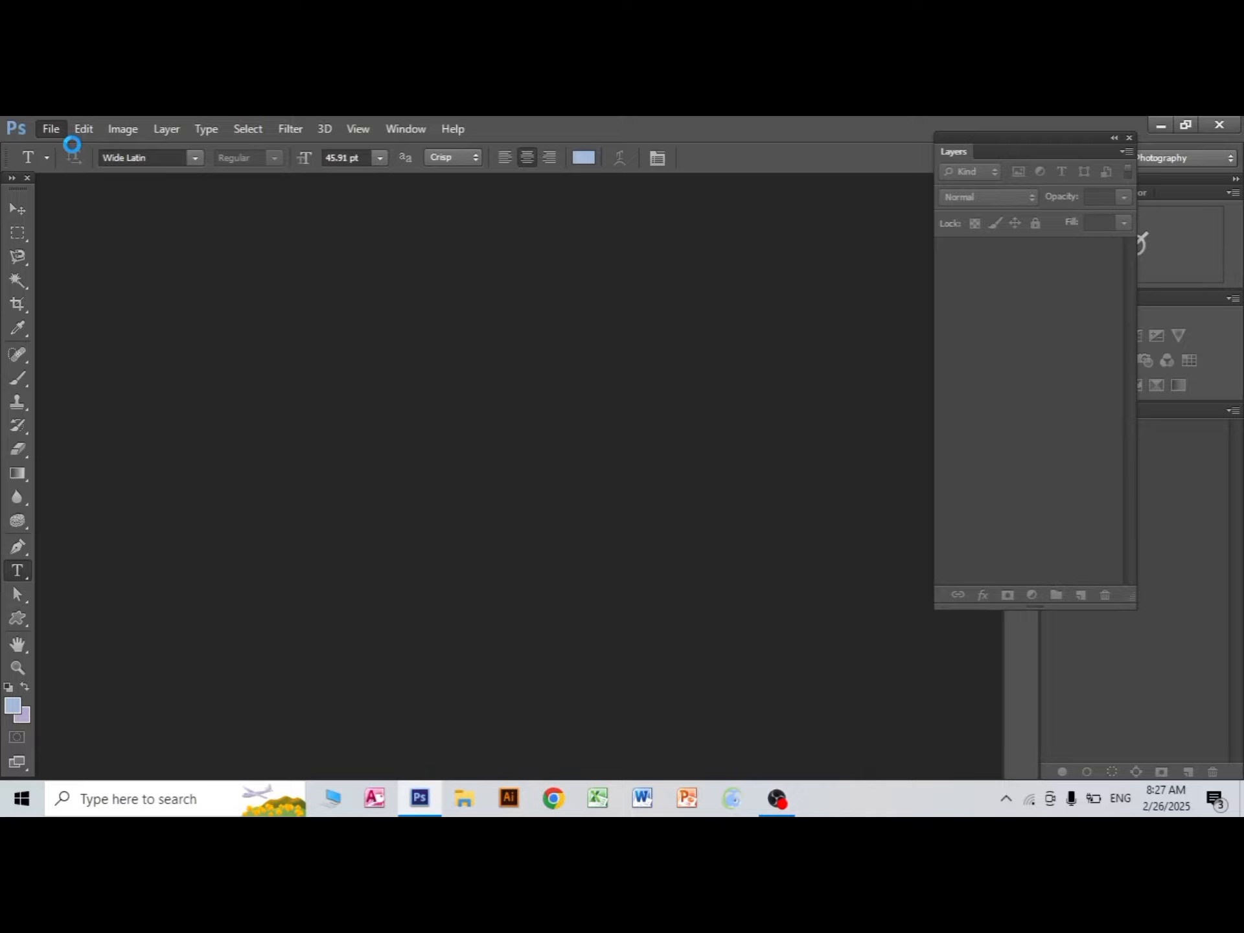
click(488, 291)
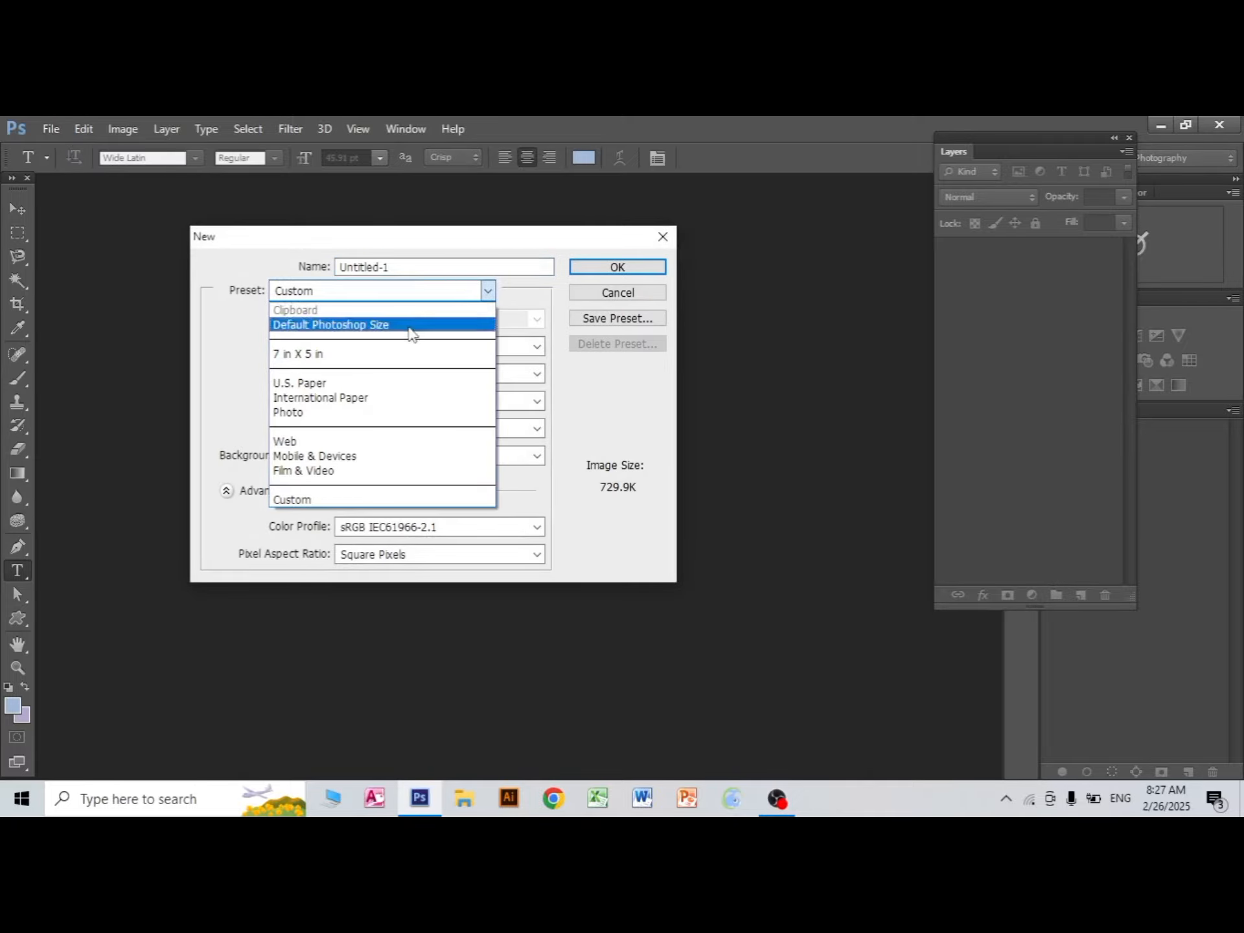
click(375, 400)
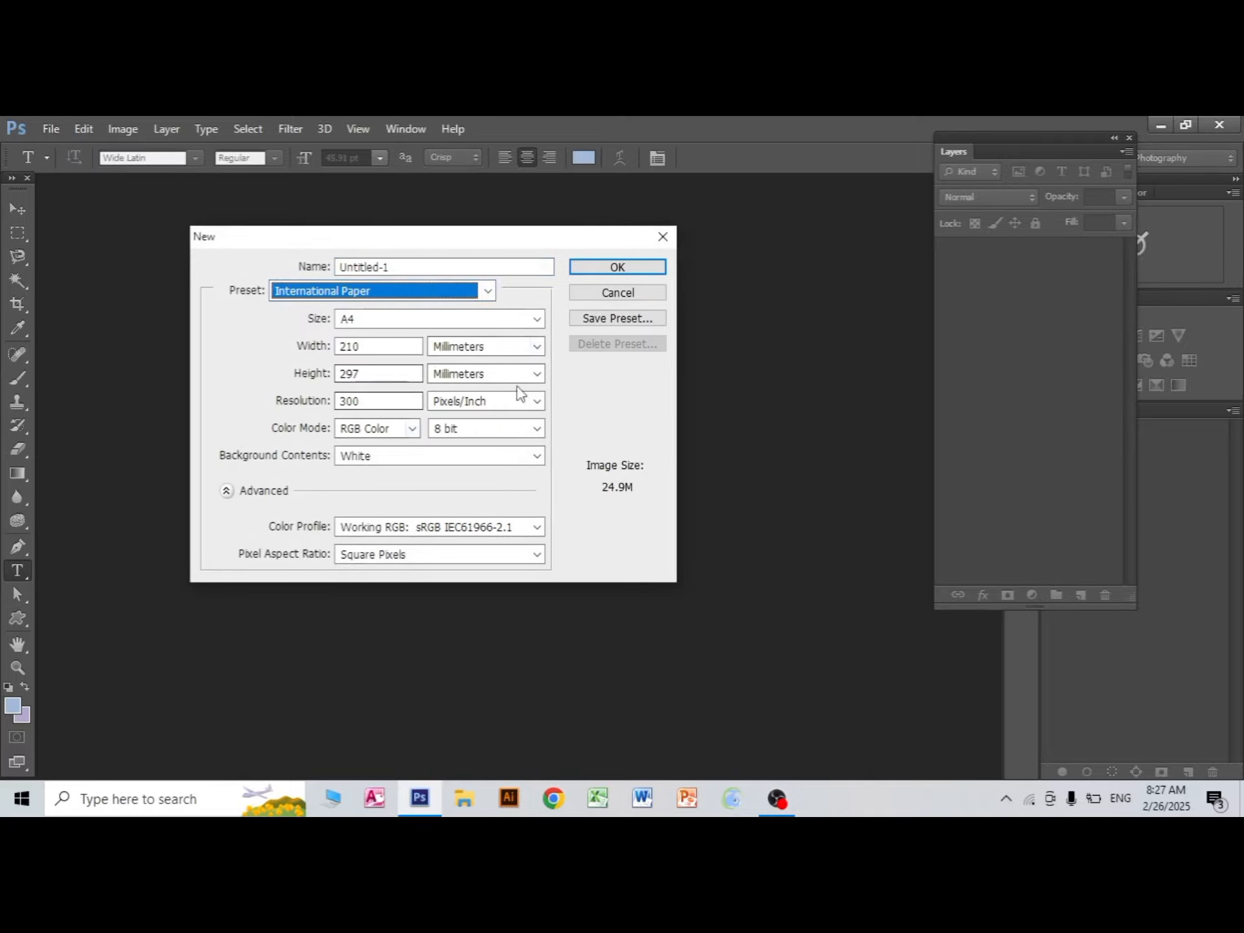
click(605, 268)
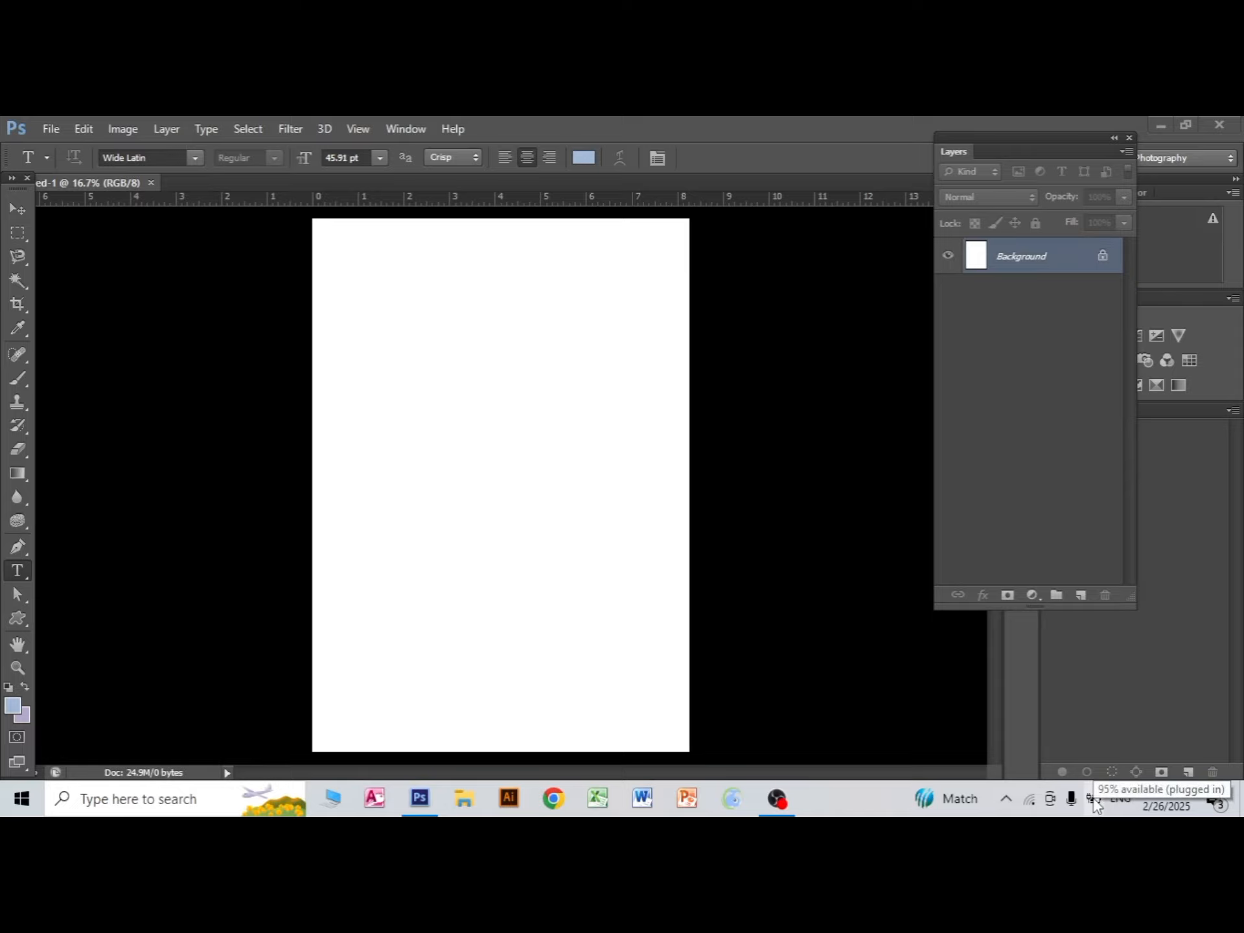
click(1093, 801)
click(814, 514)
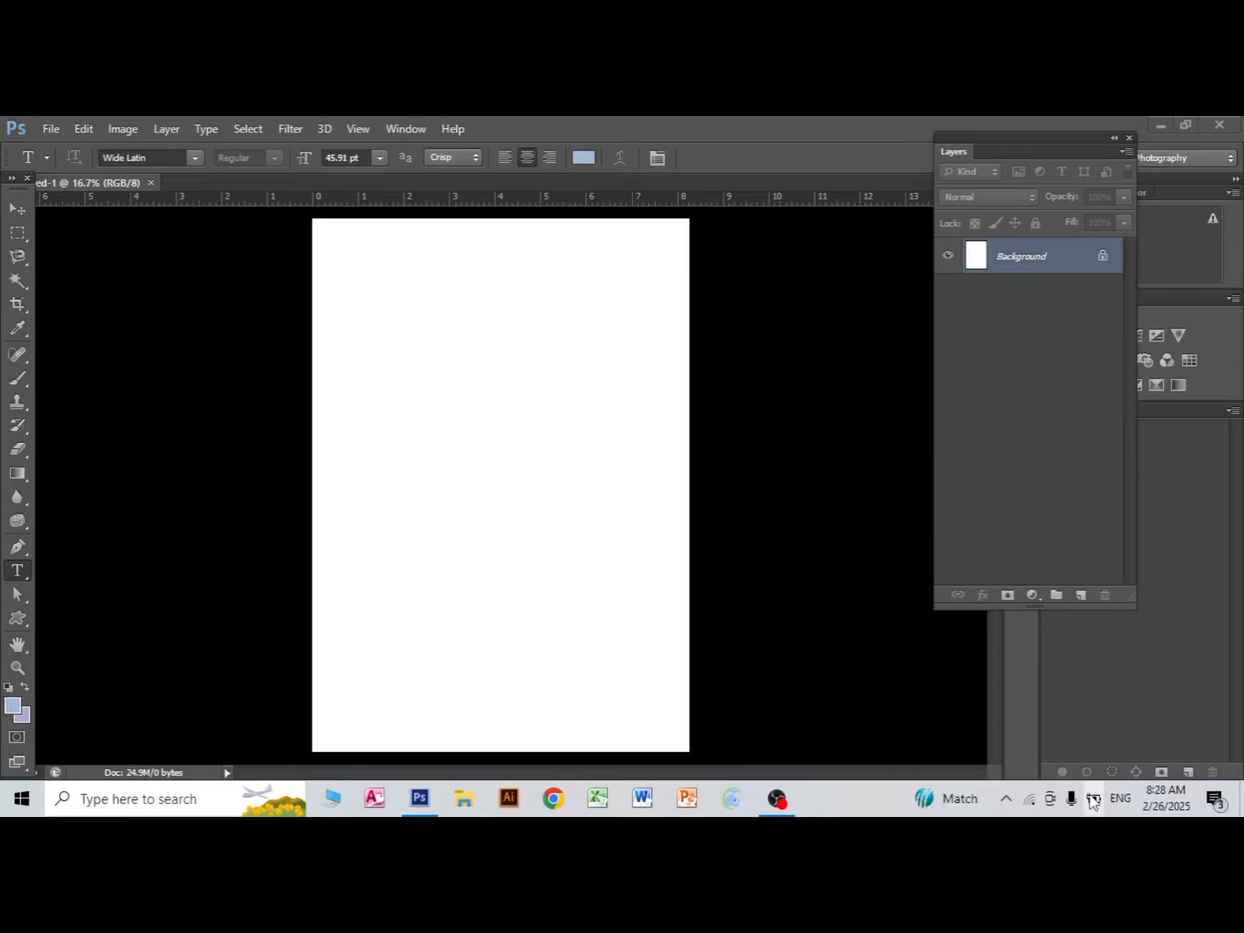
click(1093, 802)
click(889, 561)
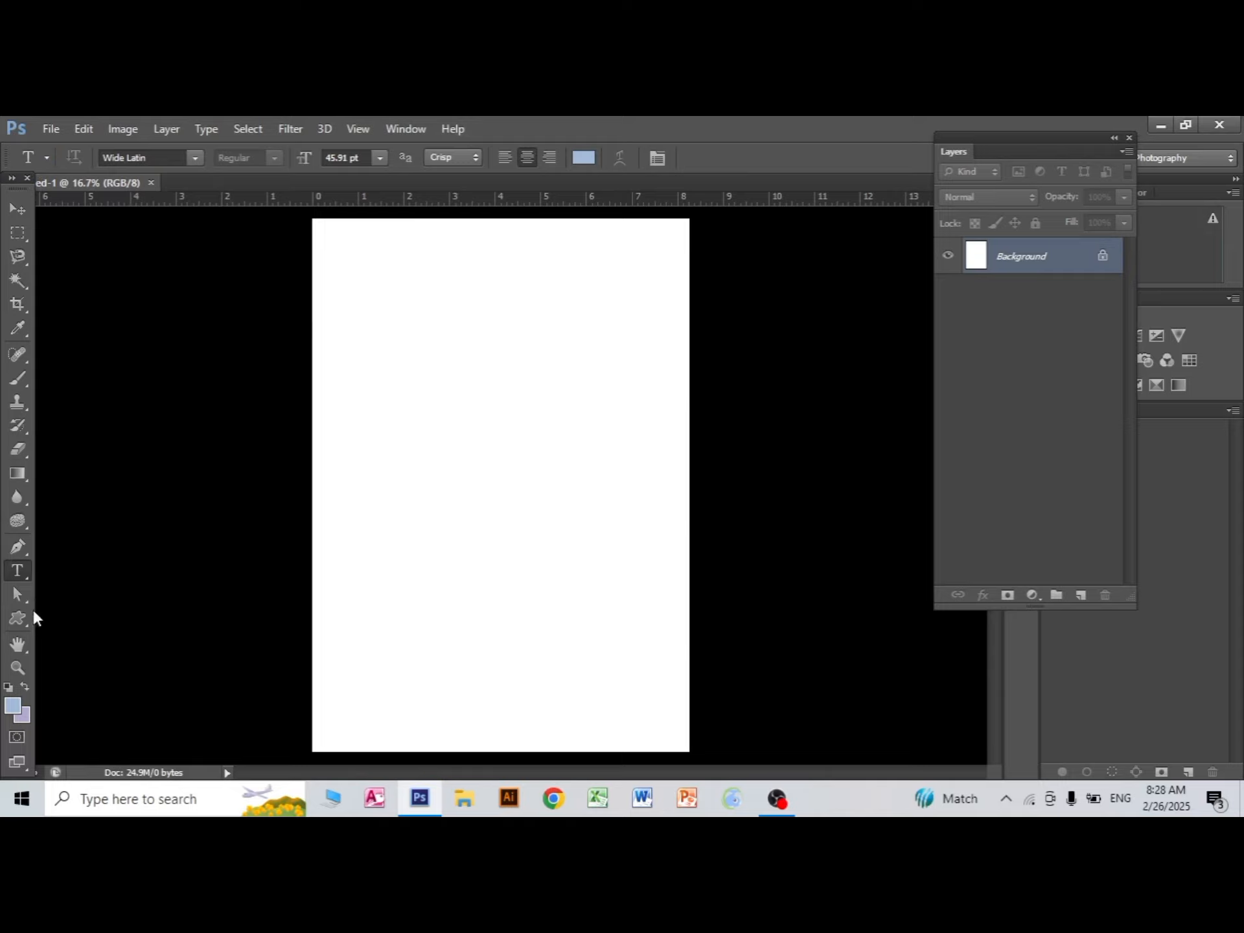
- Draw three stacked rectangles down the page with the Rectangle tool, about 2044 × 655 px, 1930 × 534 px and 1870 × 499 px
click(17, 617)
right_click(16, 618)
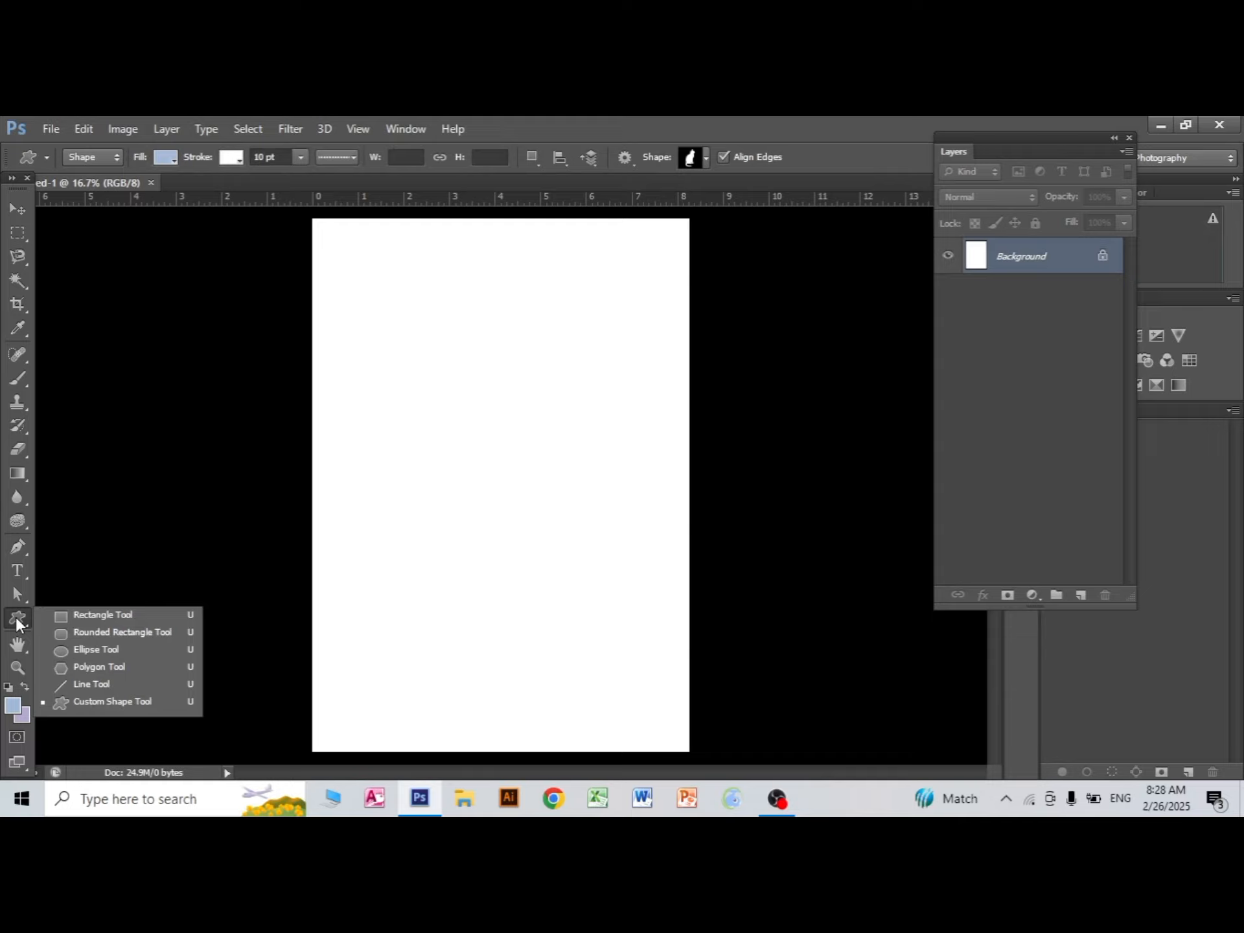
click(65, 614)
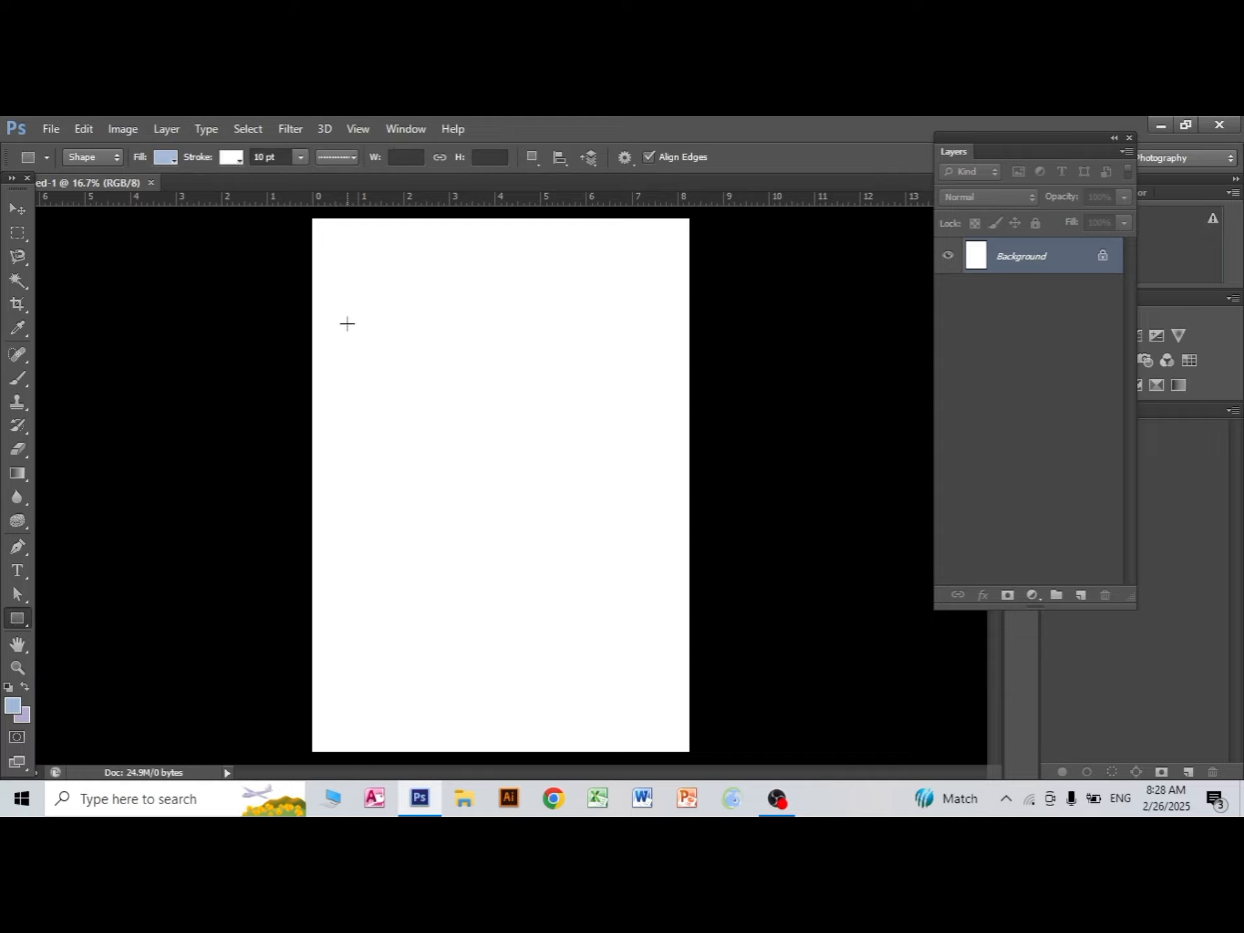
drag(349, 322, 660, 422)
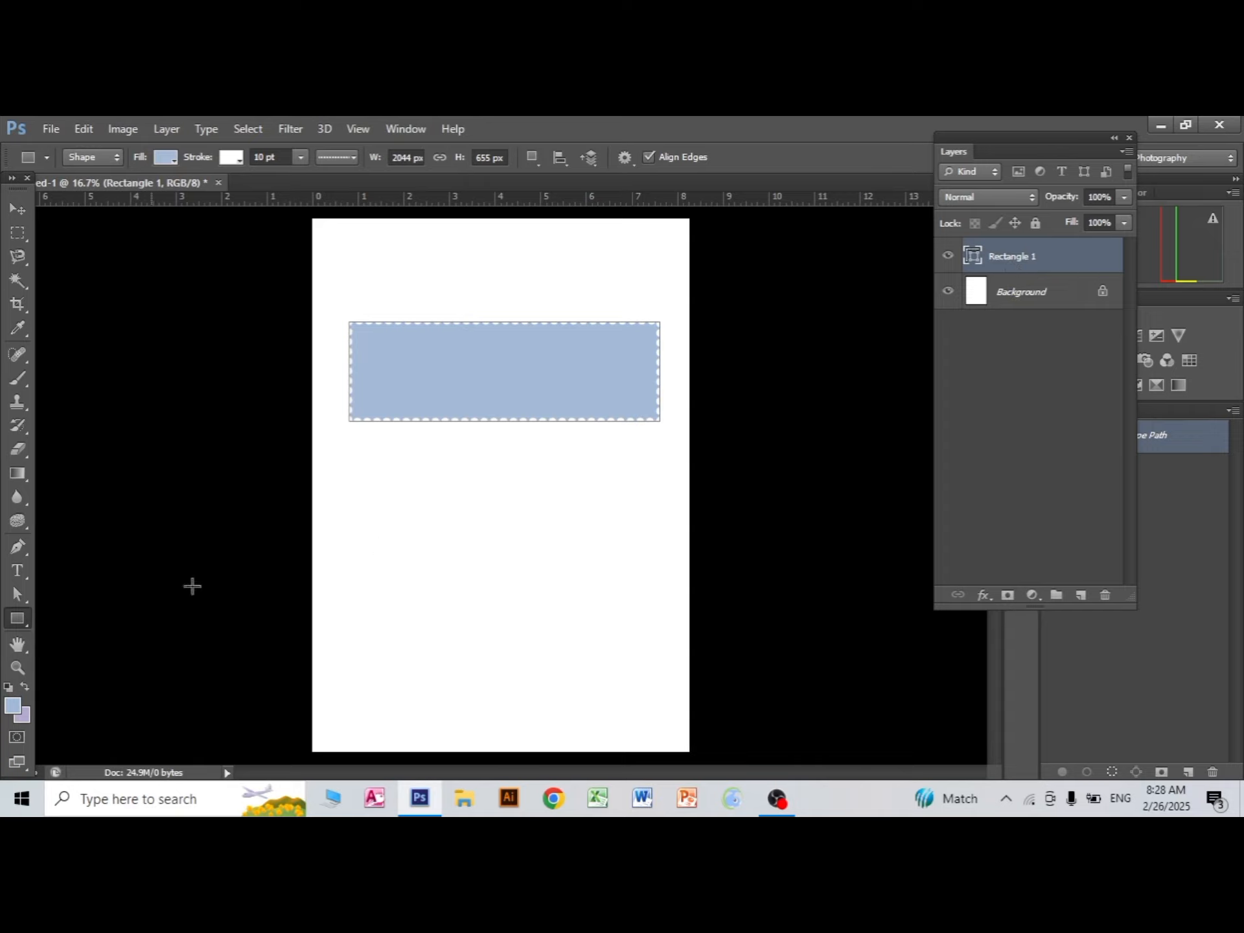
drag(357, 482, 650, 564)
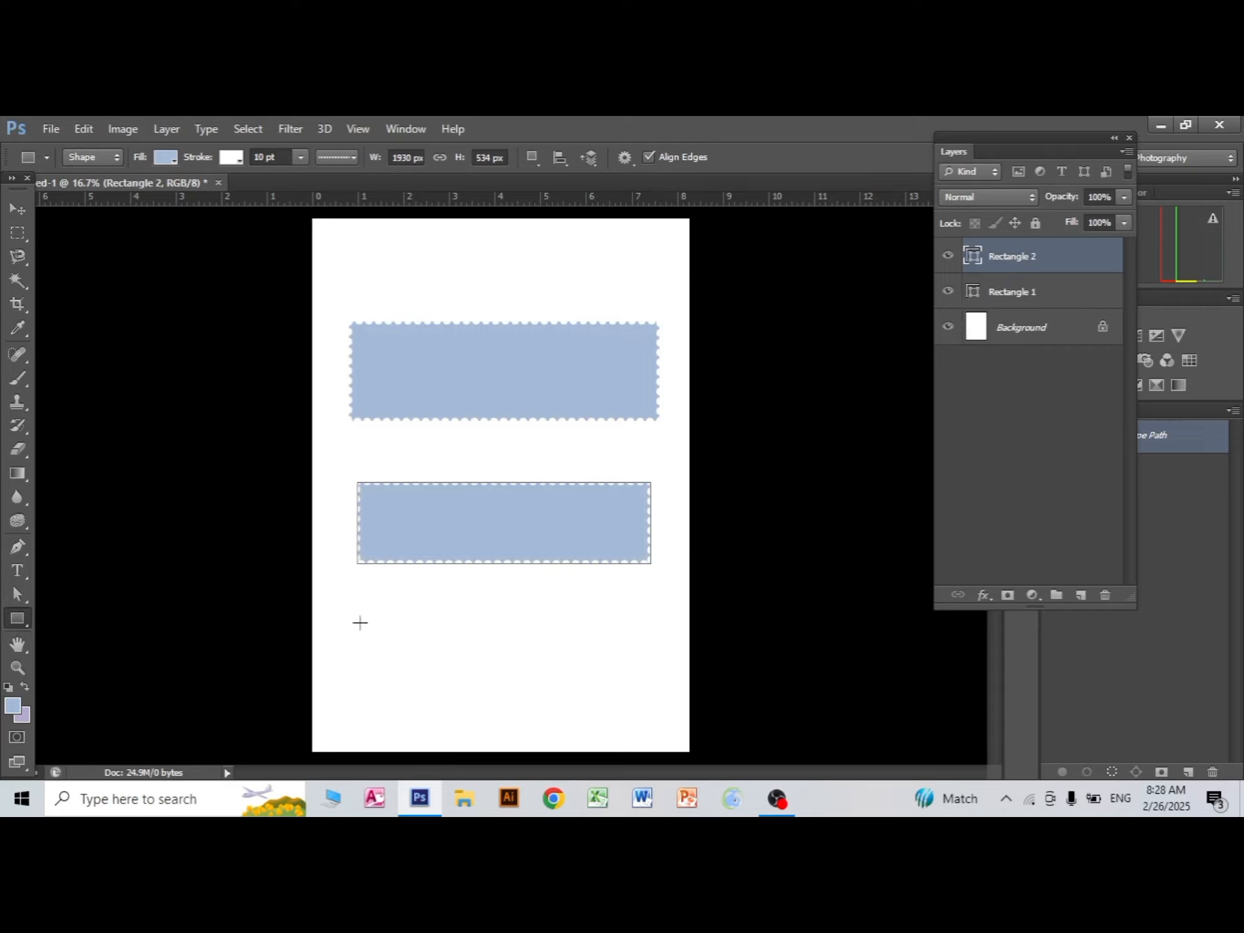
drag(359, 627, 644, 703)
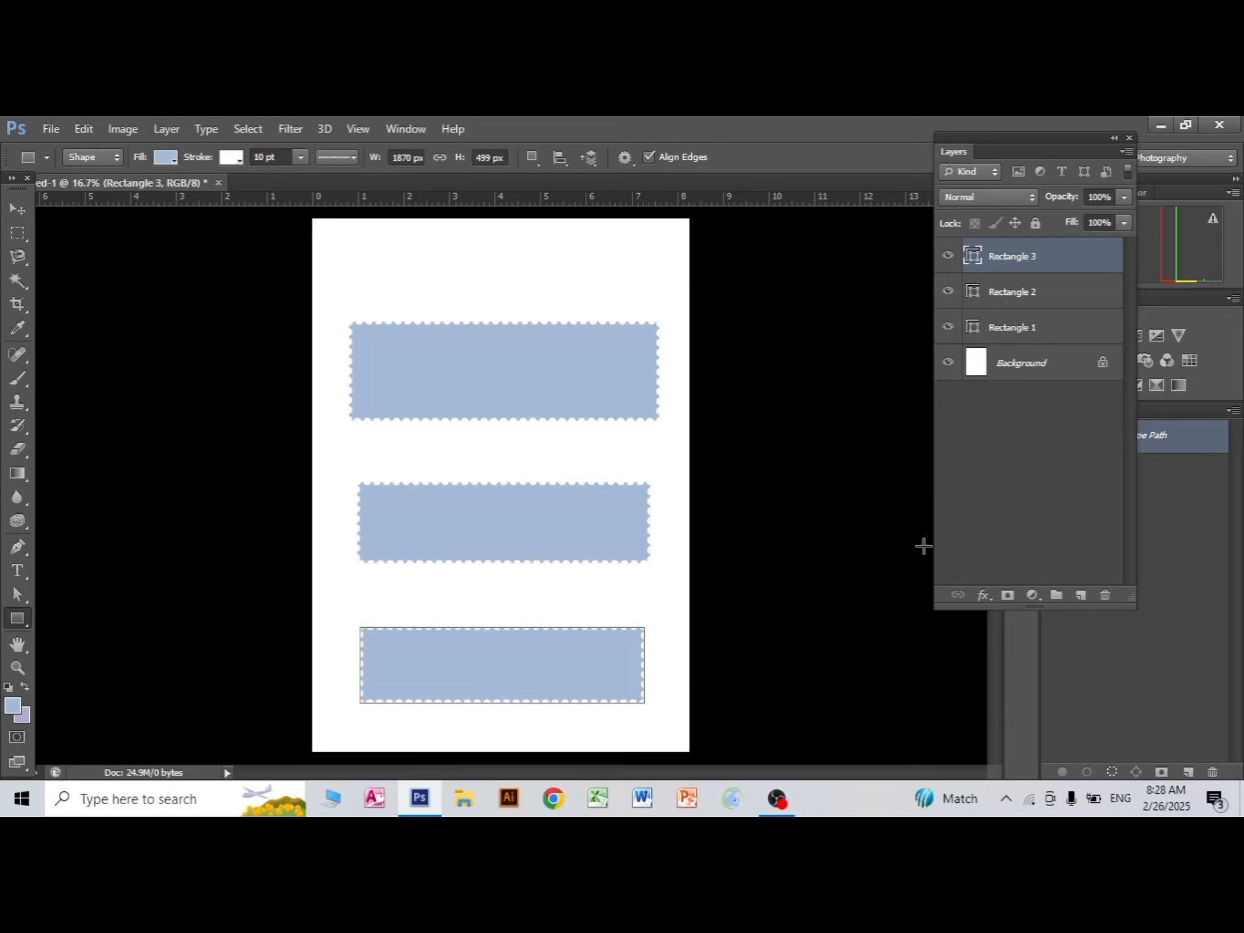
- Move each of the three rectangles slightly upward on the page and centre the stack horizontally
click(13, 212)
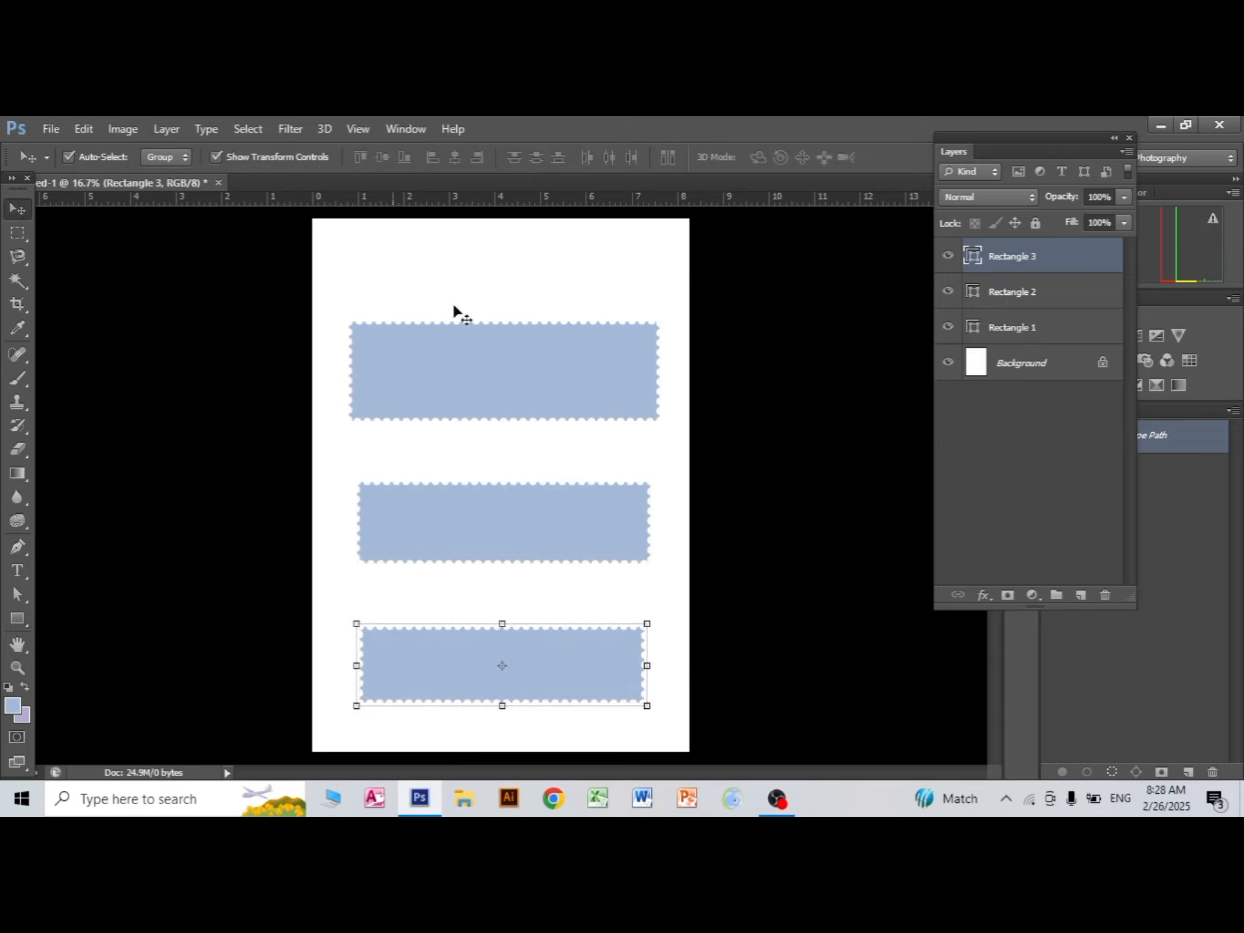
drag(555, 369, 547, 362)
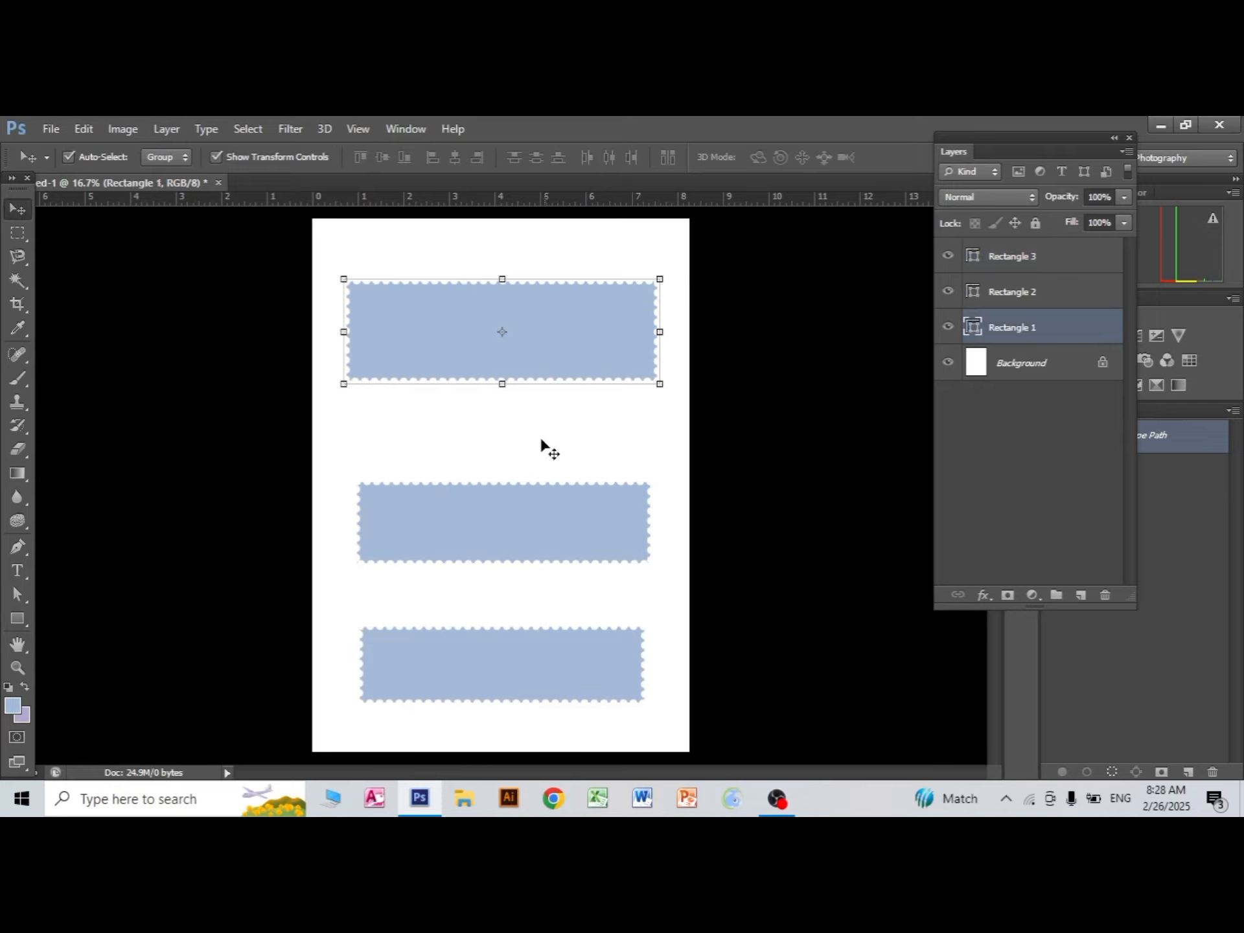
drag(527, 538, 528, 505)
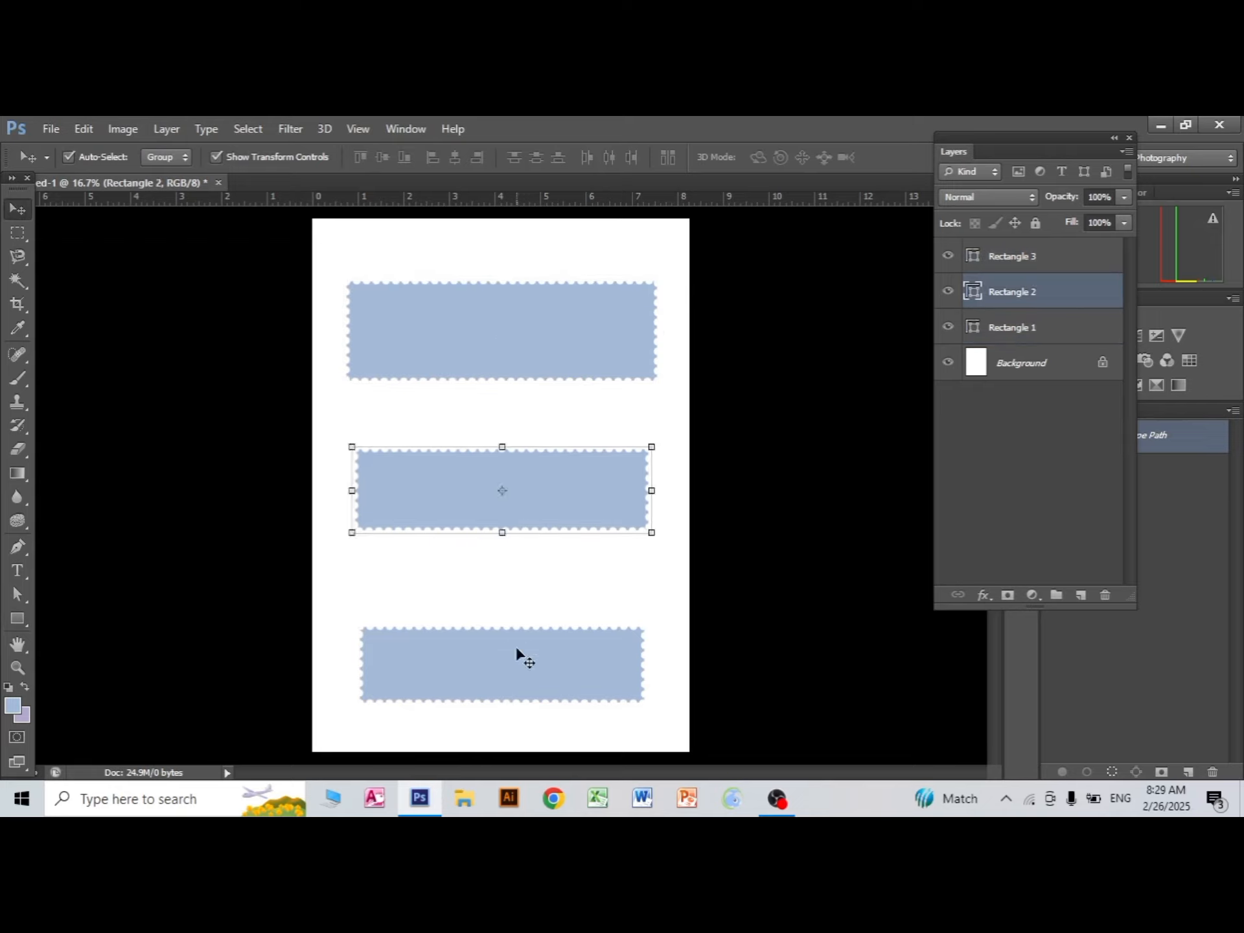
drag(521, 666, 523, 638)
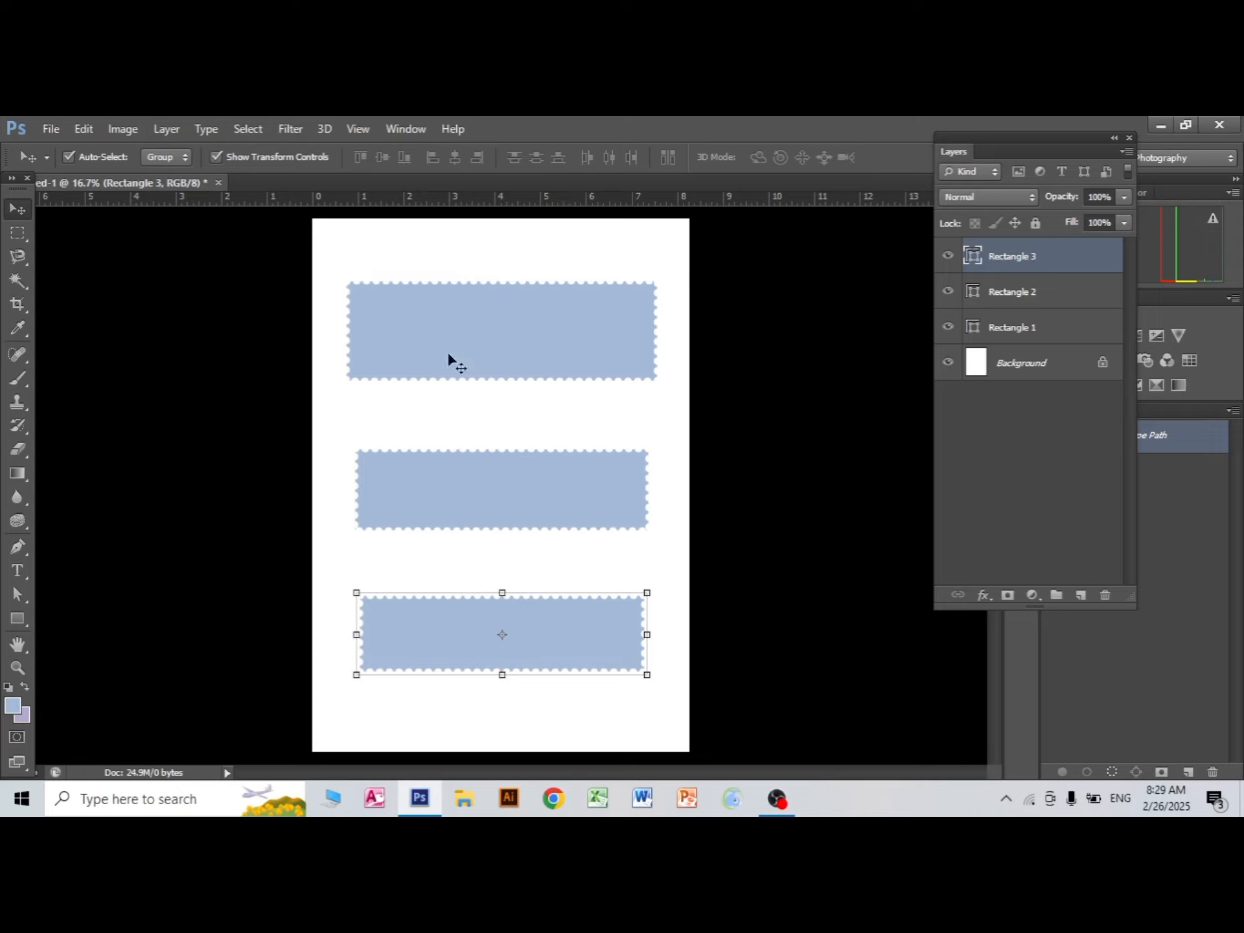
- Select the rectangles in turn, delete the lowest one and undo the deletion, leaving no layer selected
click(412, 344)
click(442, 522)
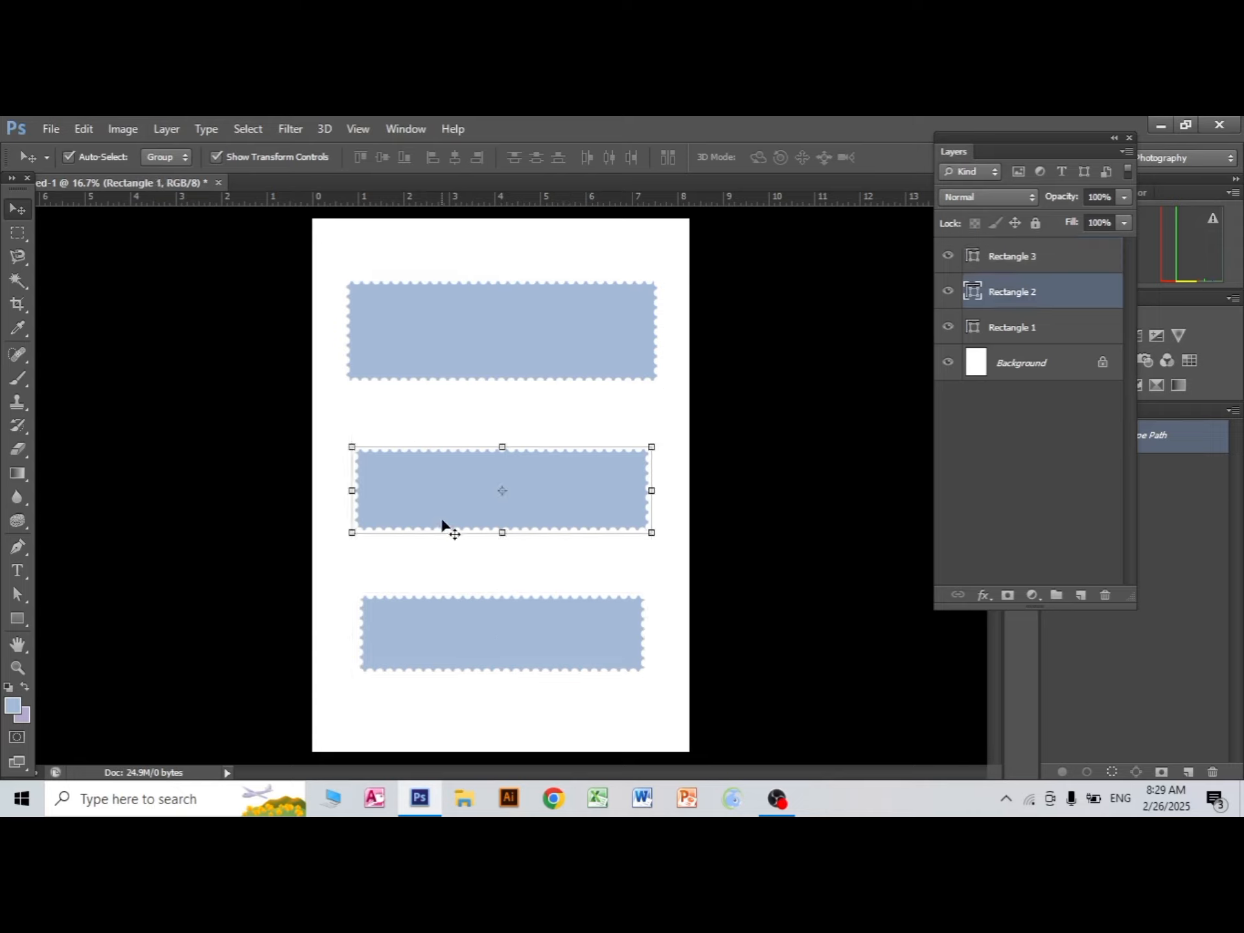
click(458, 592)
click(503, 621)
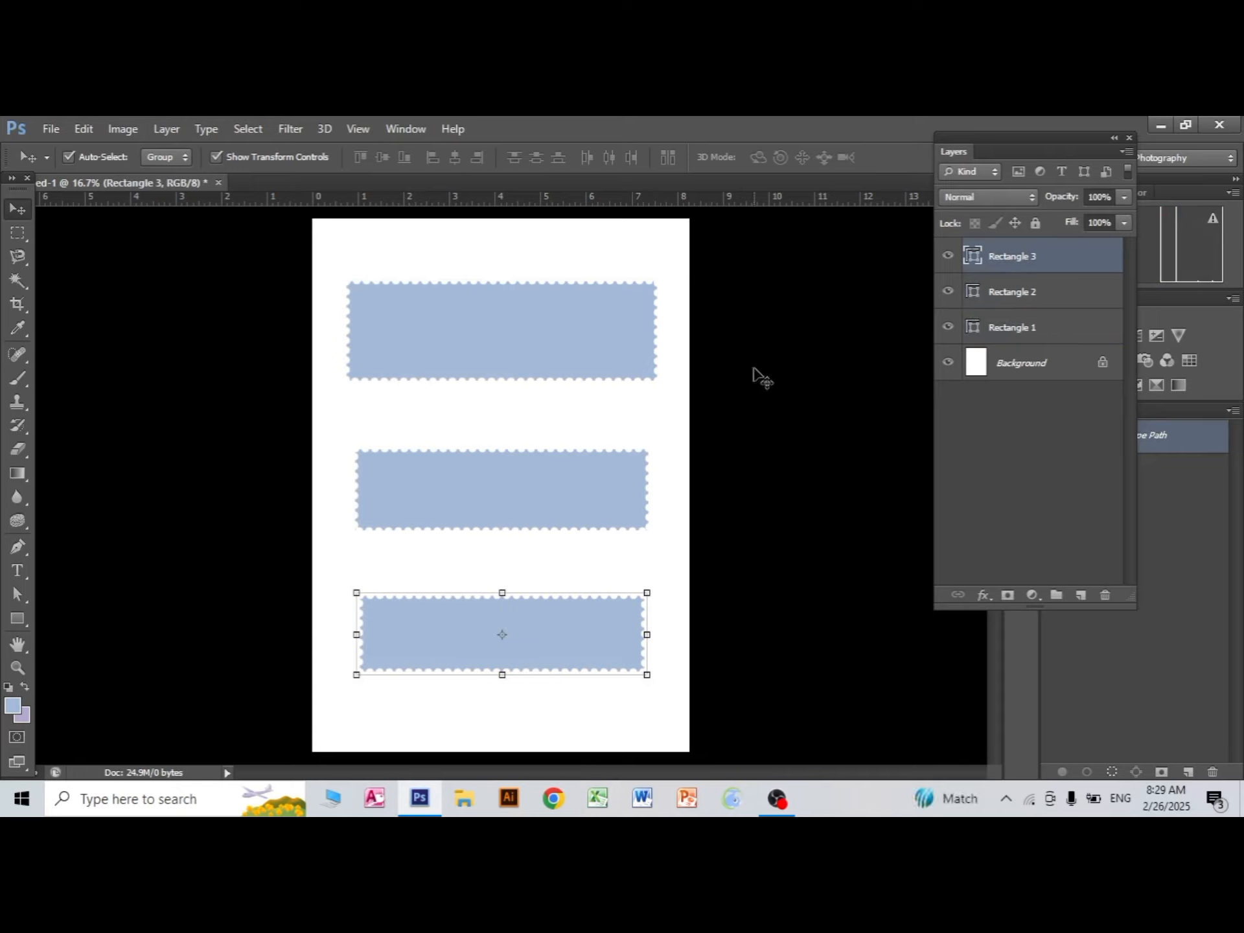
key(Delete)
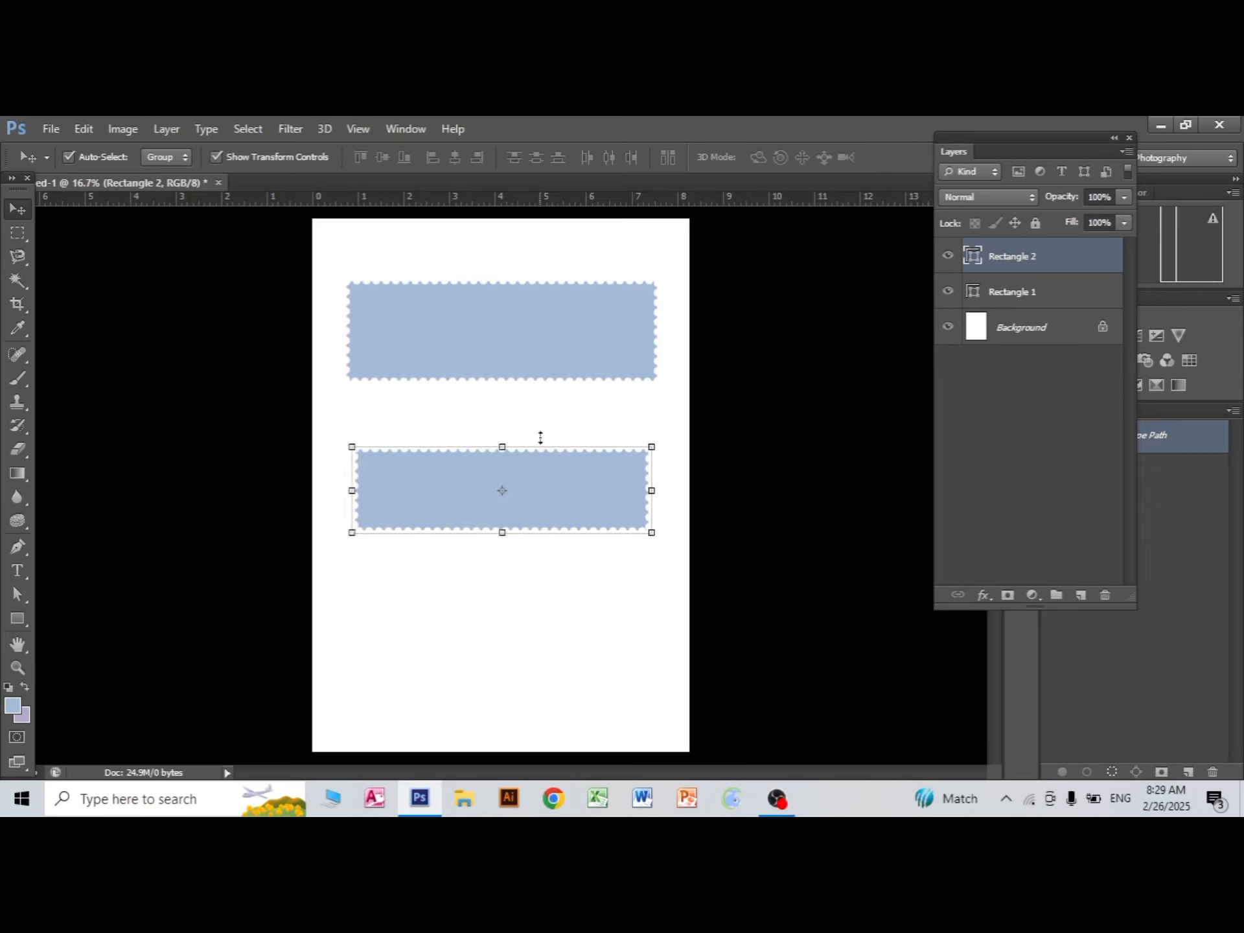
key(ctrl+z)
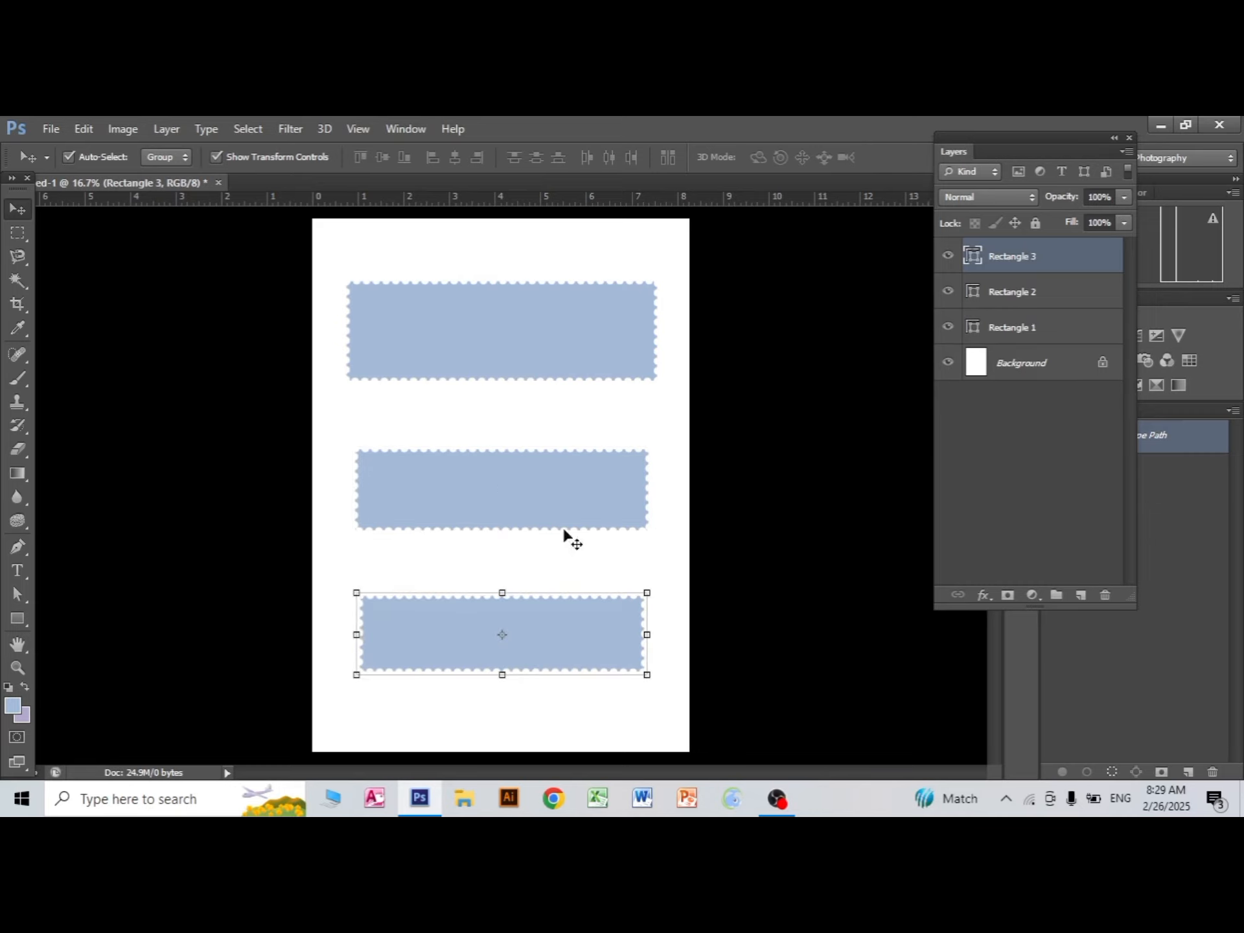
click(725, 480)
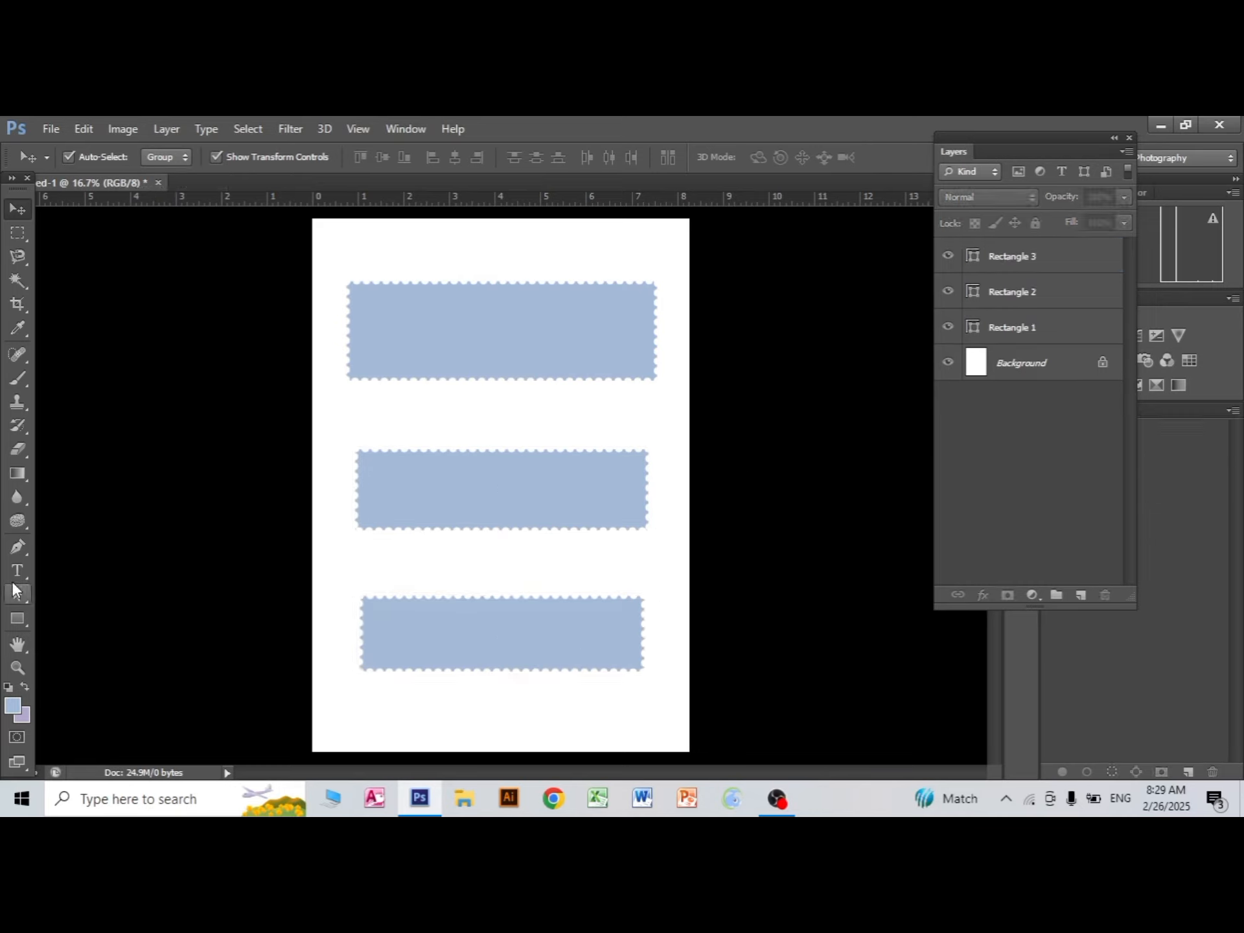
click(16, 573)
click(101, 568)
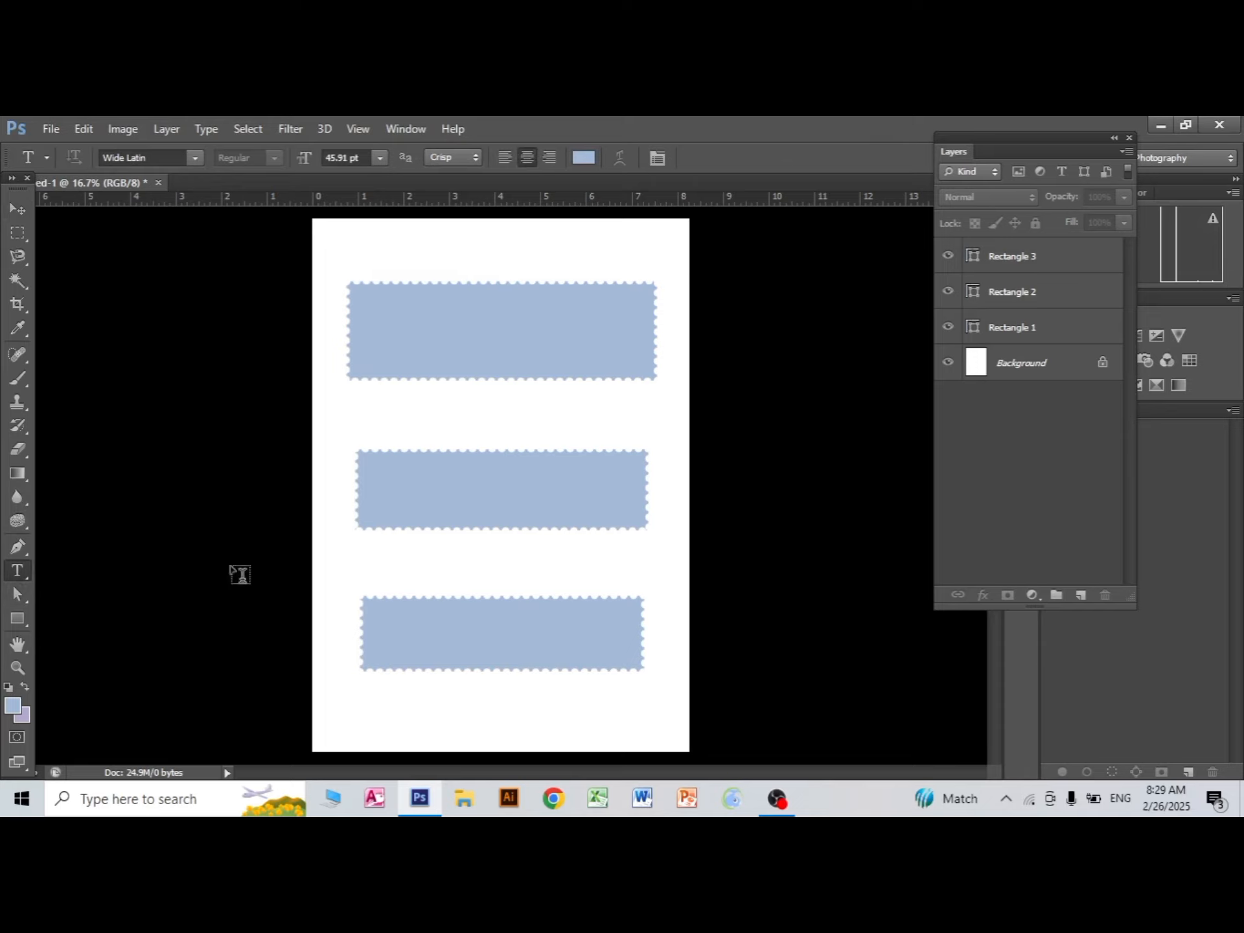
click(410, 331)
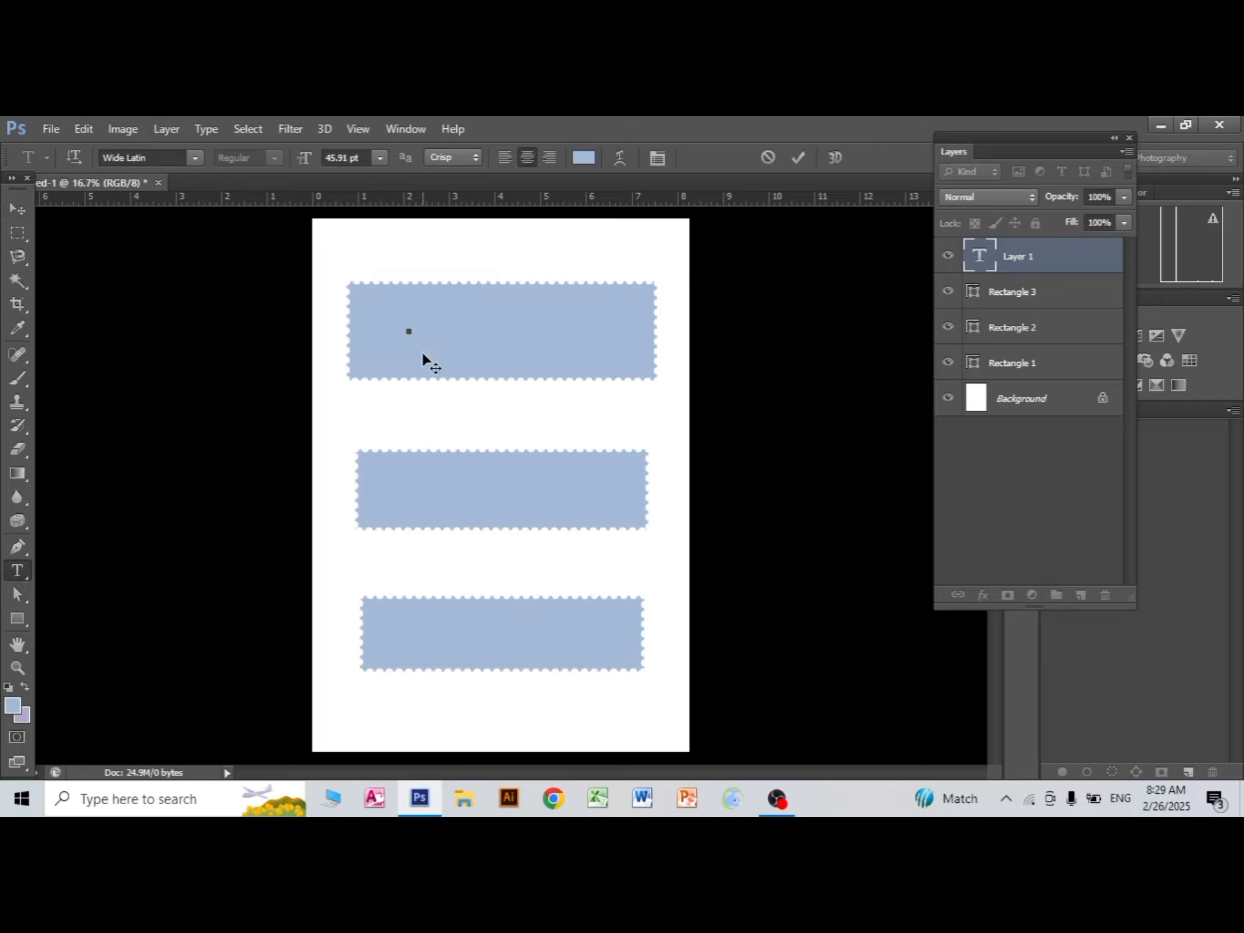
text(SA)
key(BackSpace)
key(BackSpace)
click(20, 213)
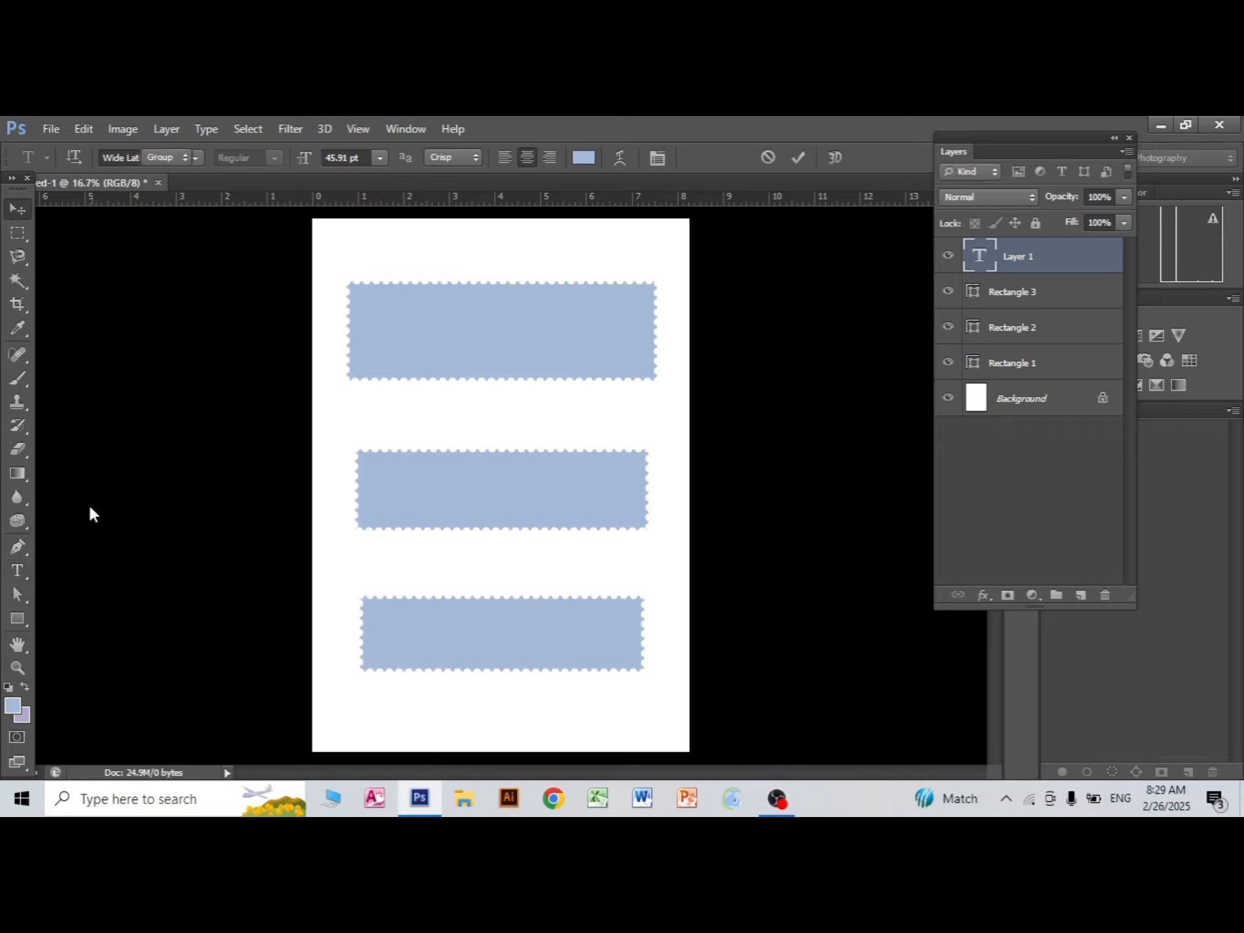
- Add the horizontal text "Zm Technology" in the gap between the upper and middle rectangles
click(13, 572)
click(397, 420)
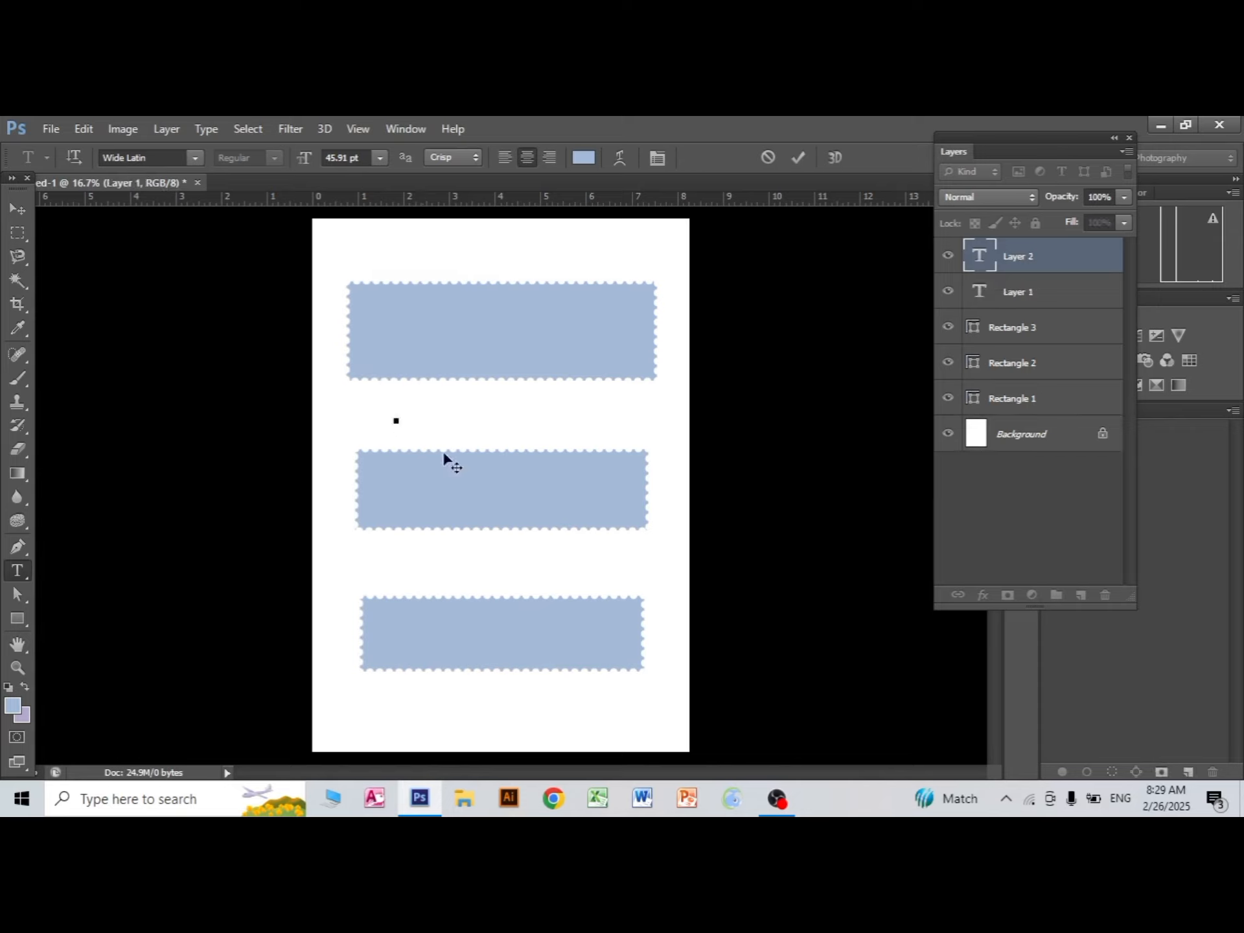
text(Z)
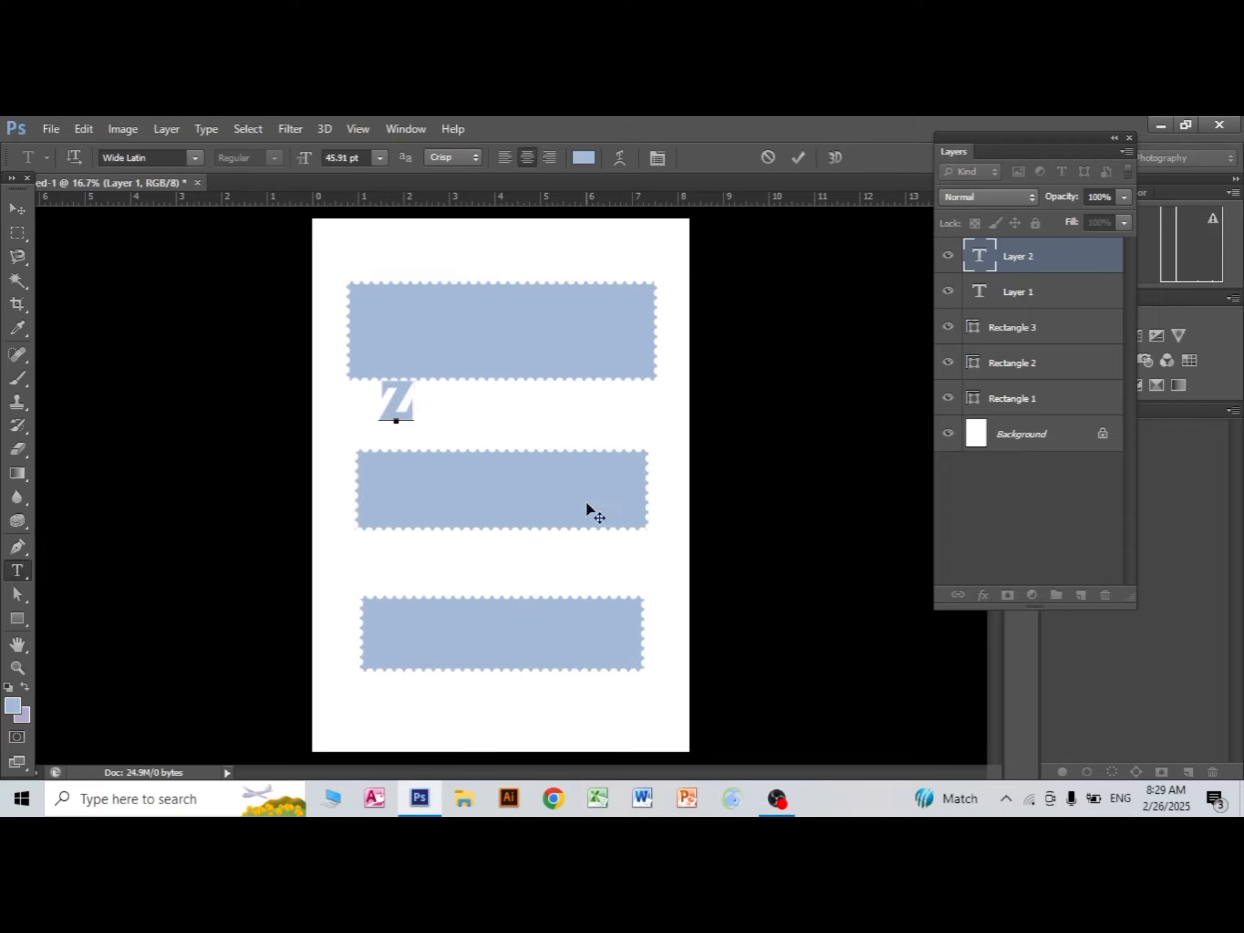
text(m Te)
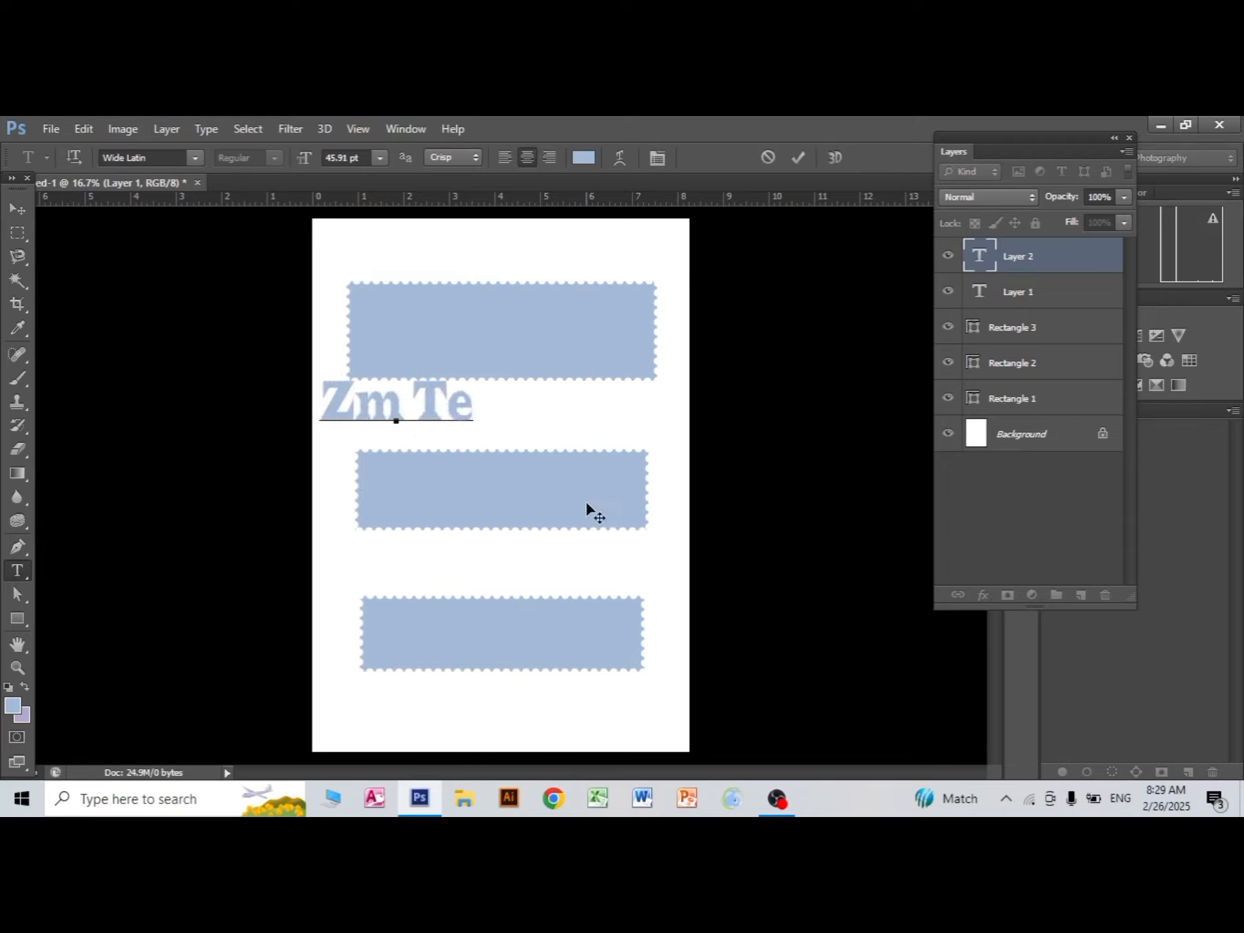
text(chnology)
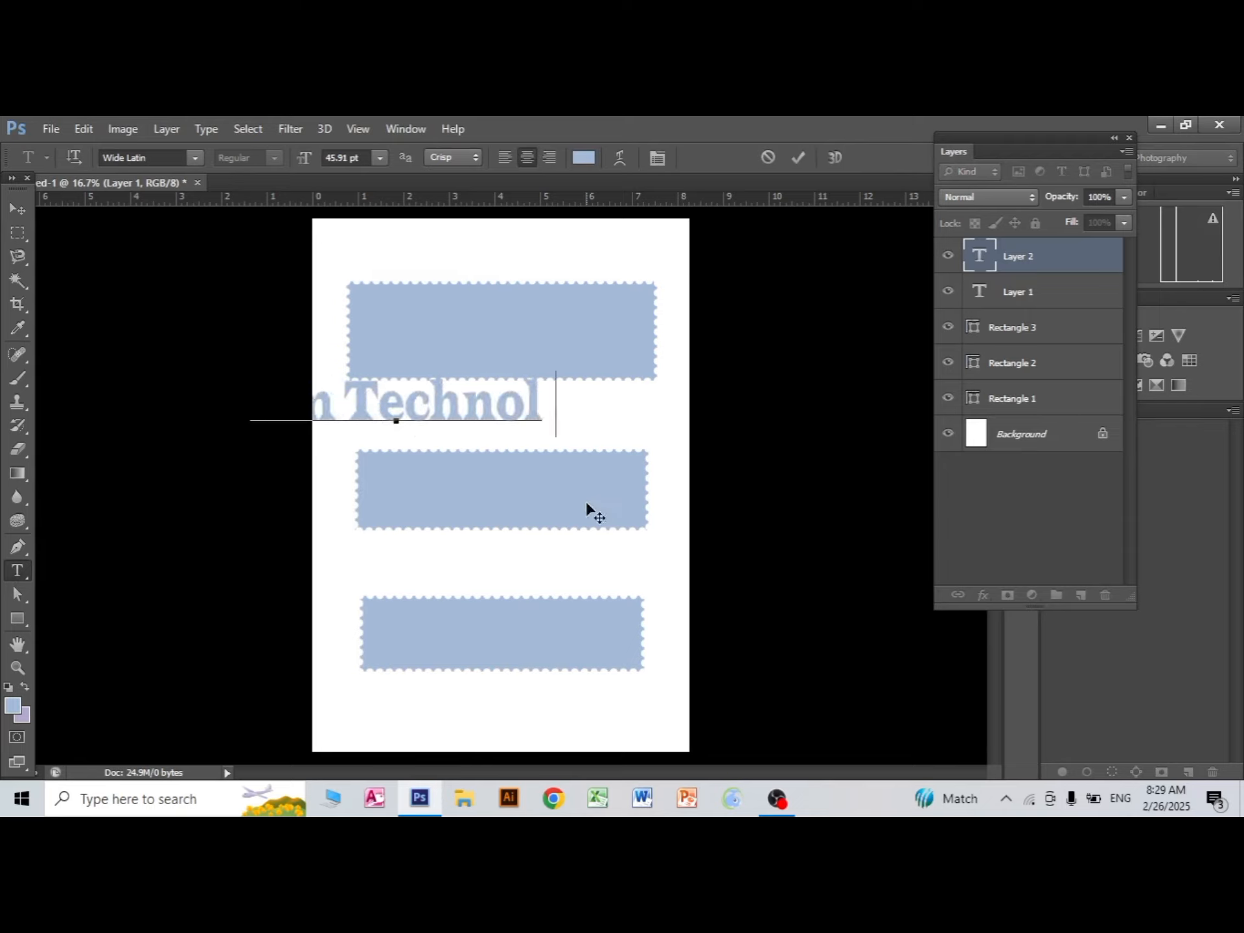
- Narrow the "Zm Technology" text to about 77% of its width, centre it between the upper and middle rectangles and apply the transformation
click(17, 209)
drag(422, 407, 525, 421)
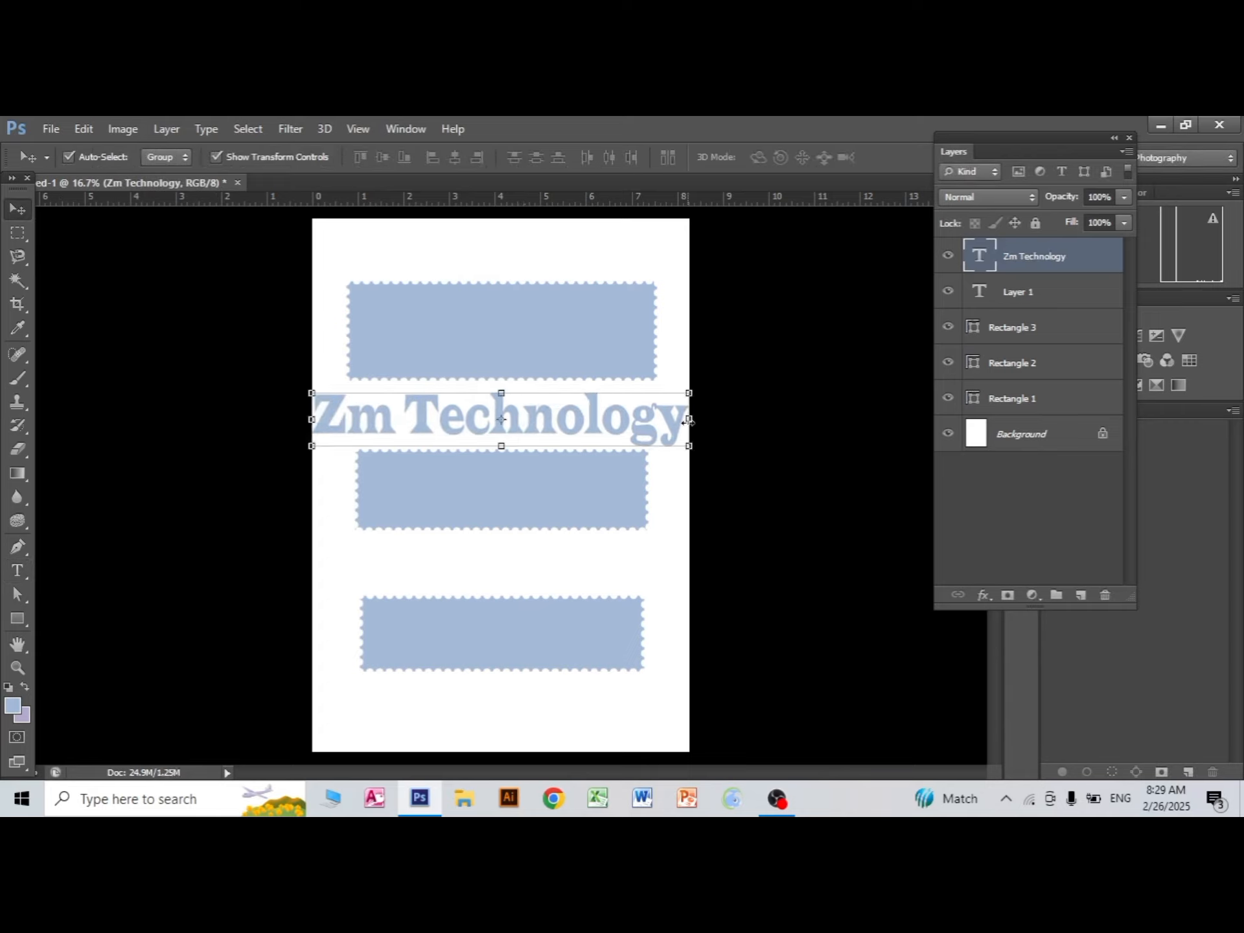
drag(689, 420, 601, 418)
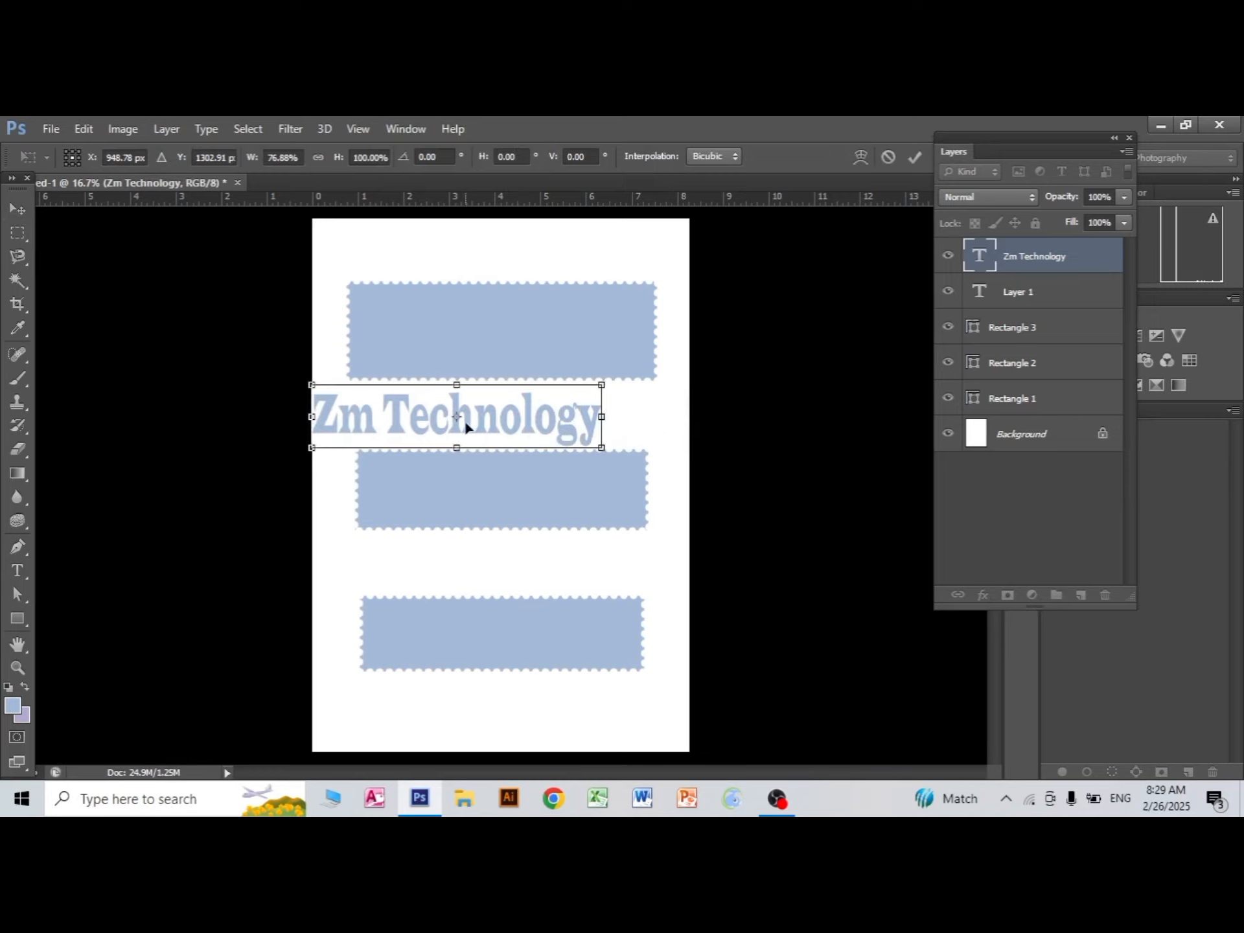
drag(463, 418, 513, 422)
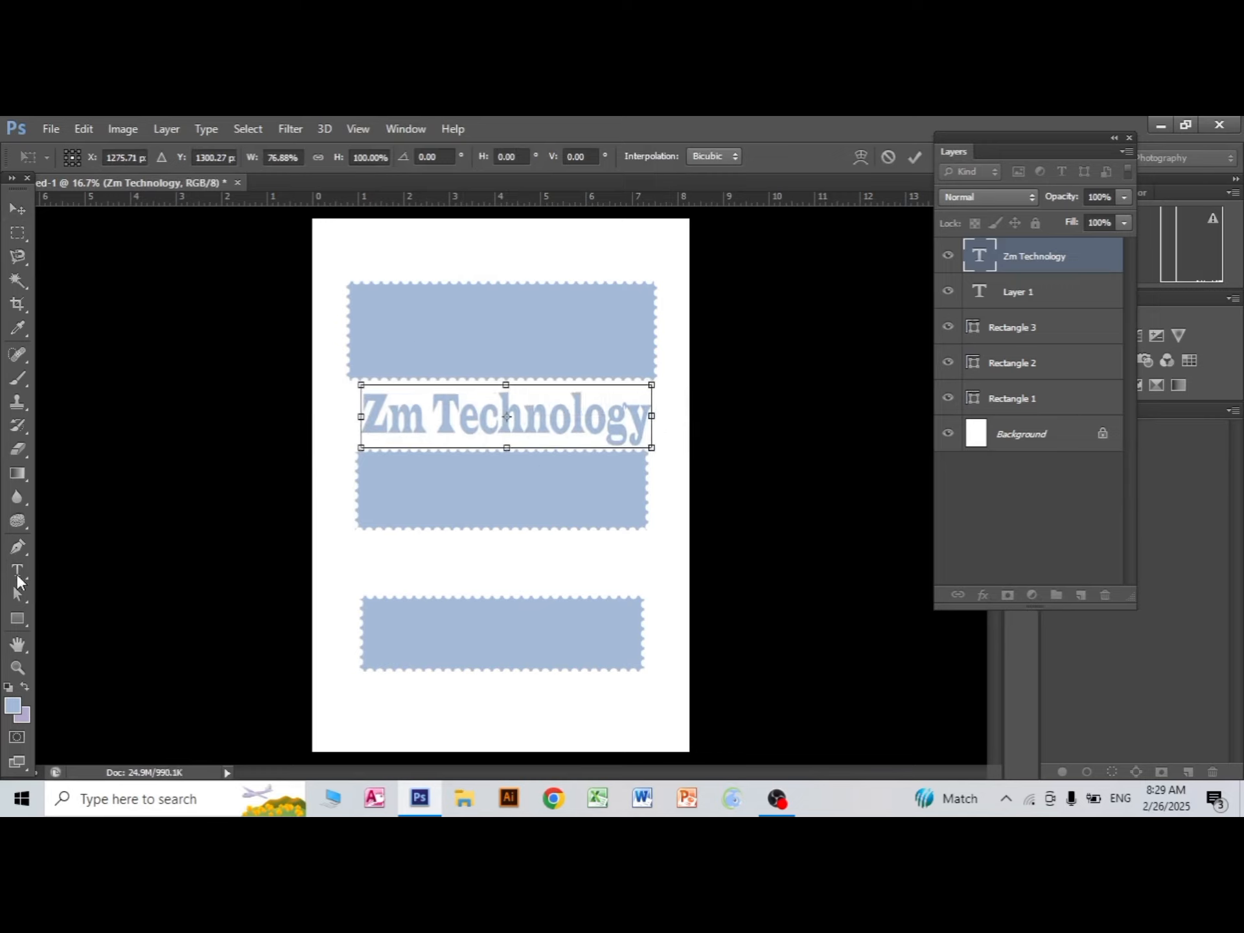
click(18, 570)
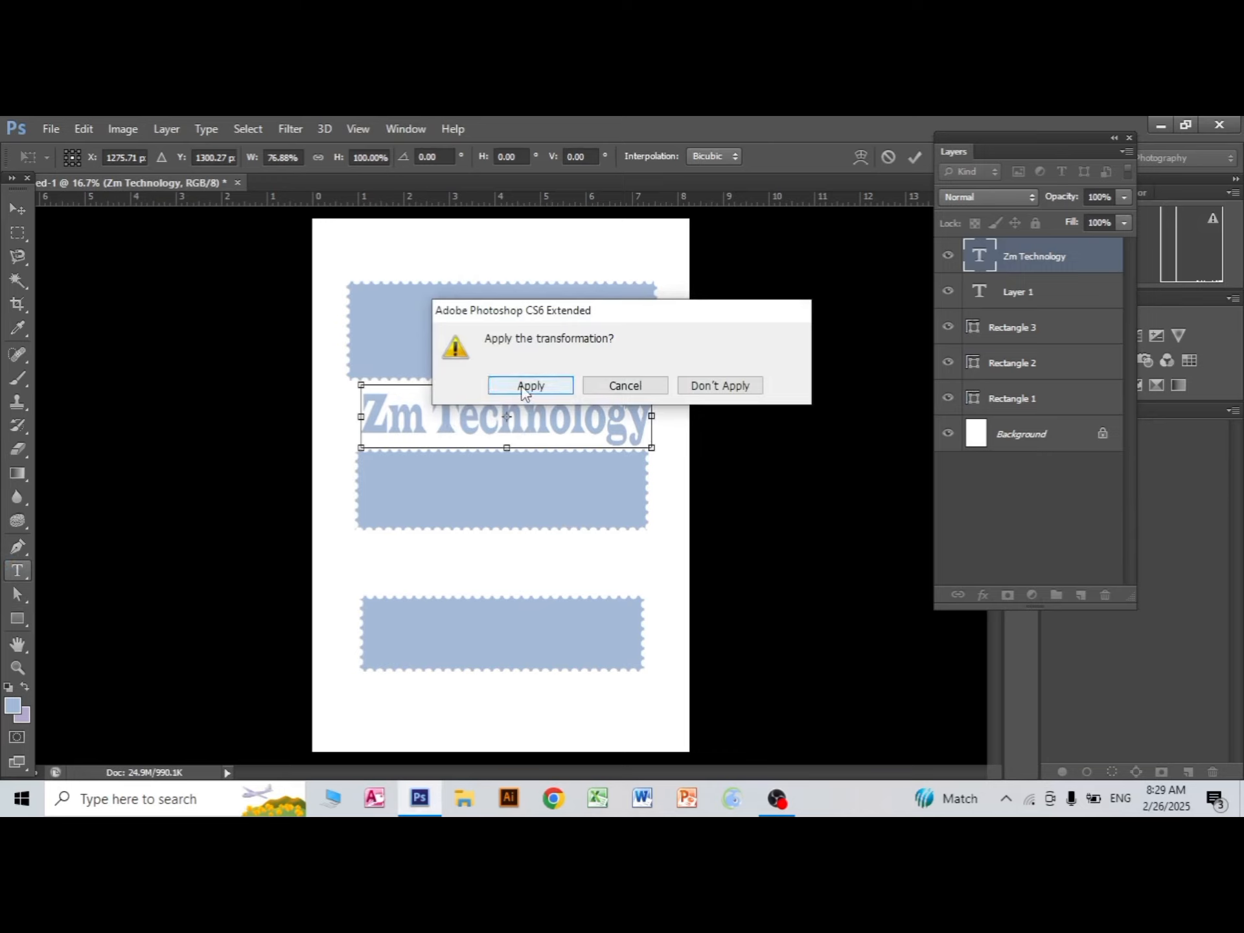
click(530, 385)
- Set the colour of the whole "Zm Technology" text to the pink #d9a5af
click(458, 414)
double_click(450, 411)
key(ctrl+a)
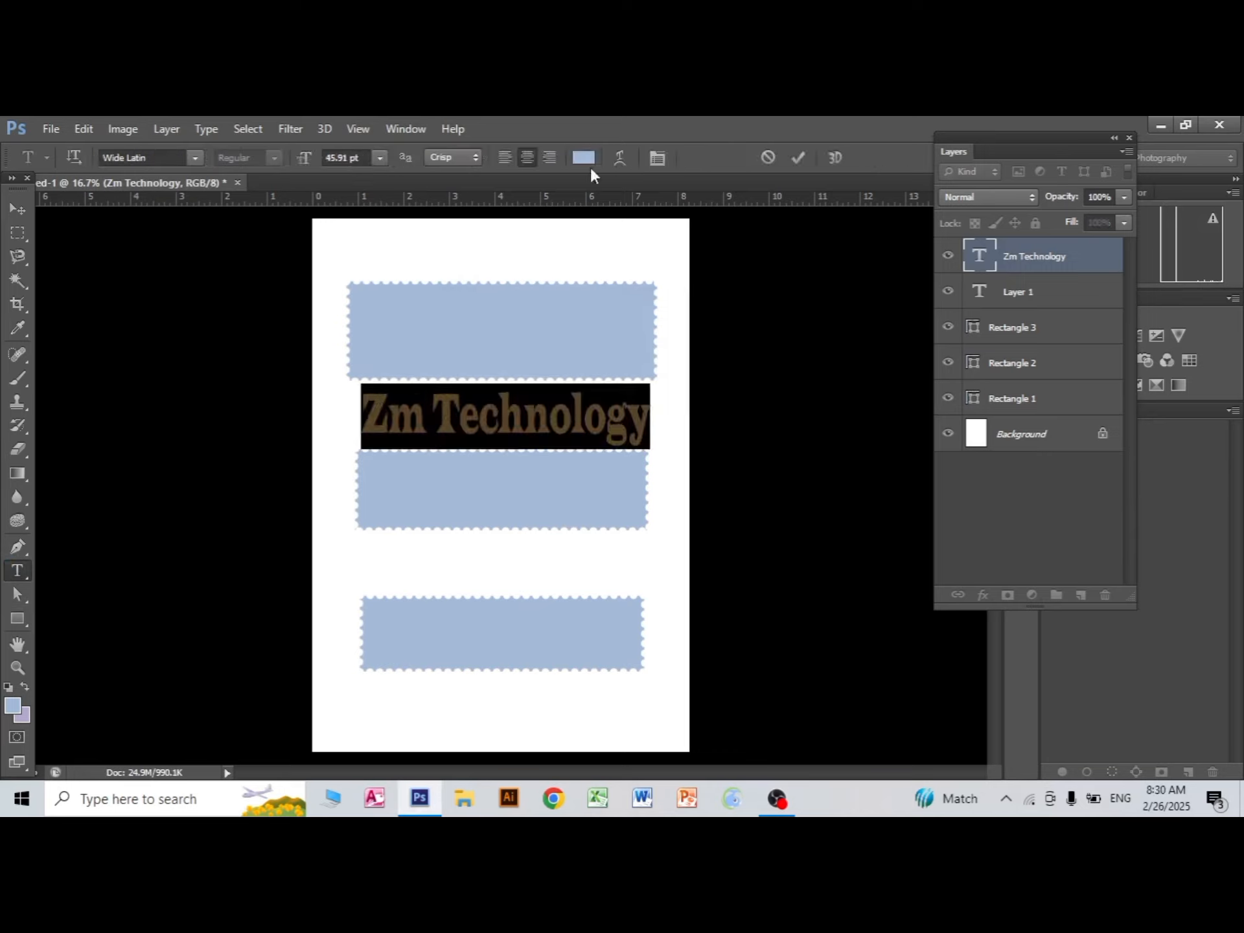
click(586, 158)
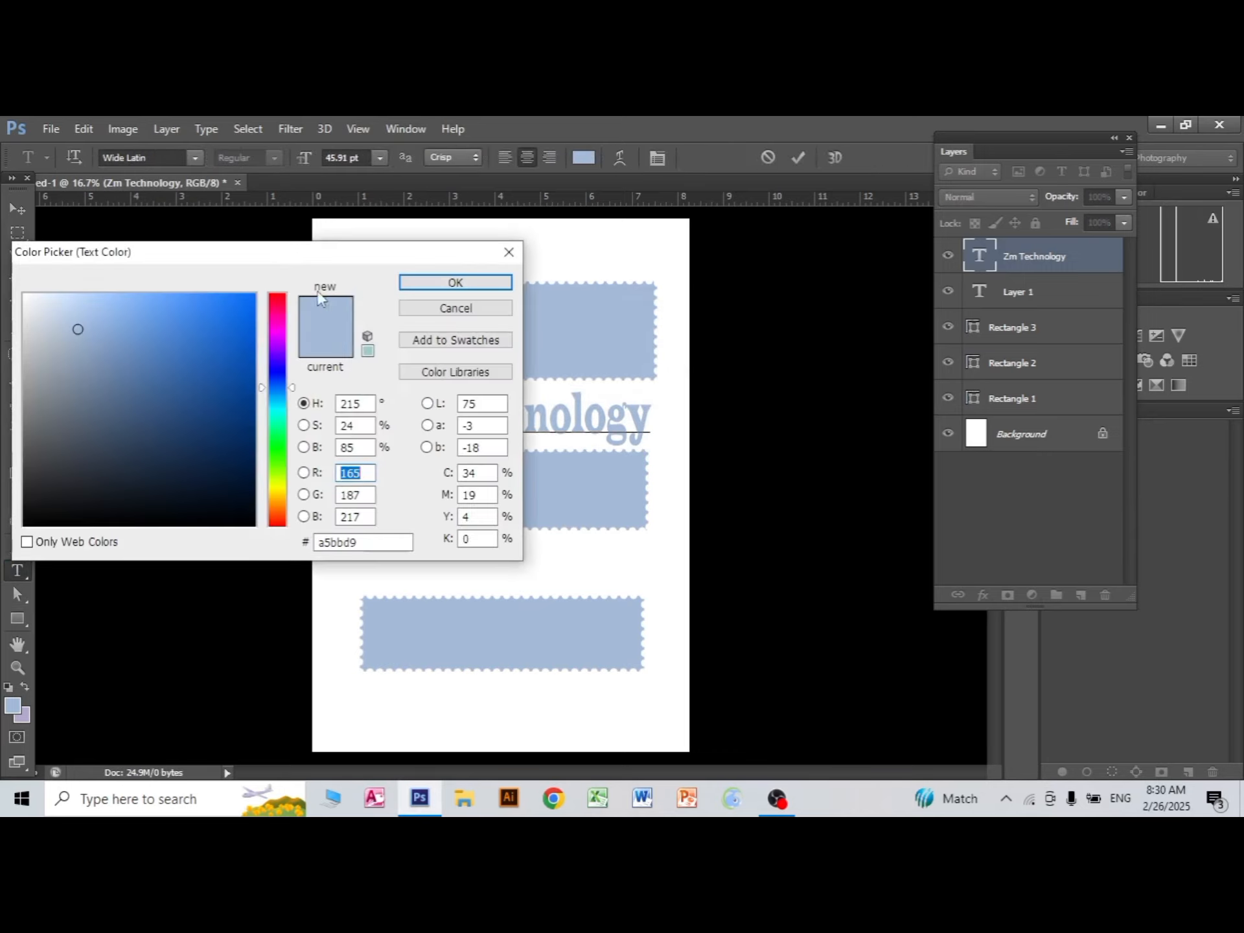
click(278, 301)
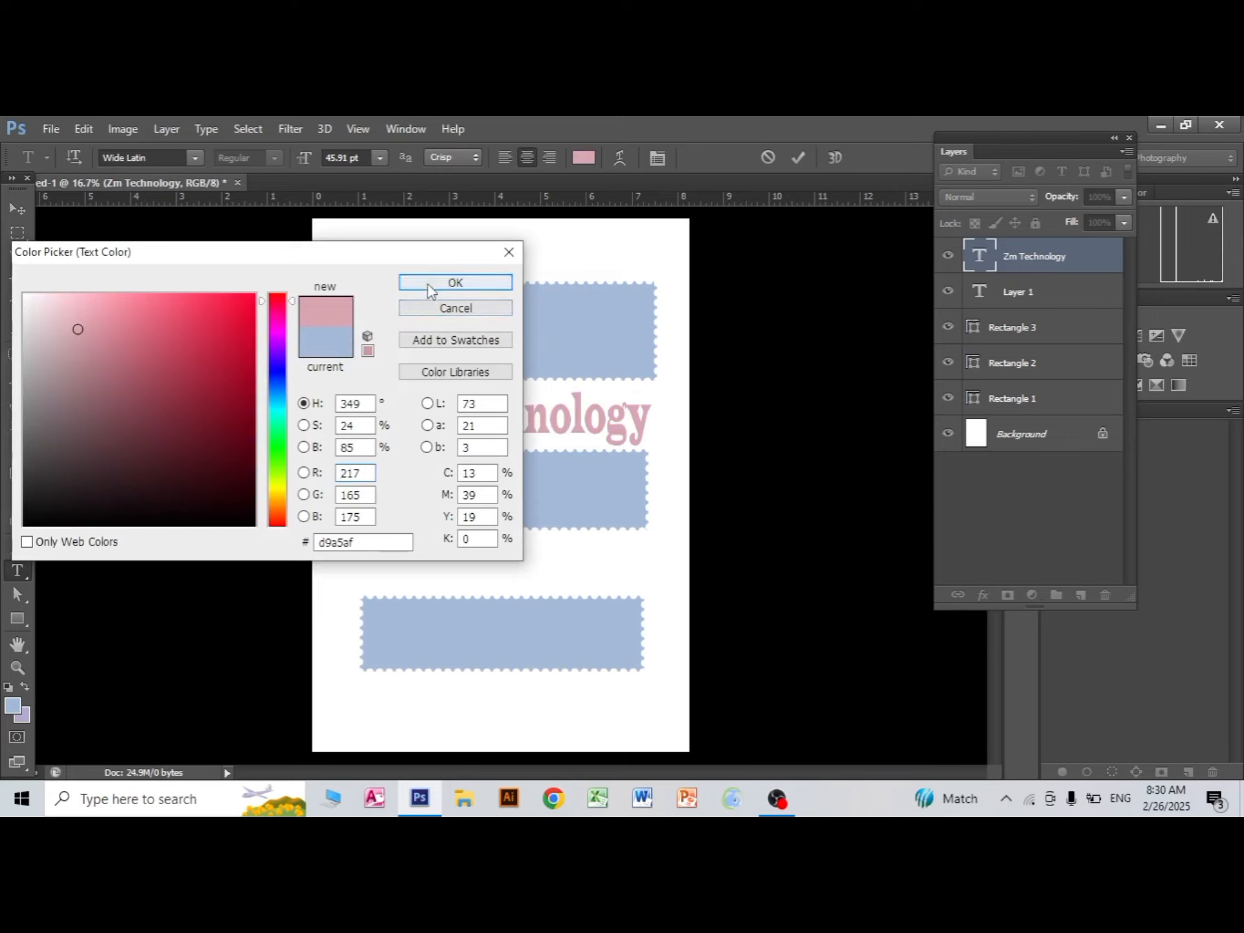
click(428, 286)
click(510, 424)
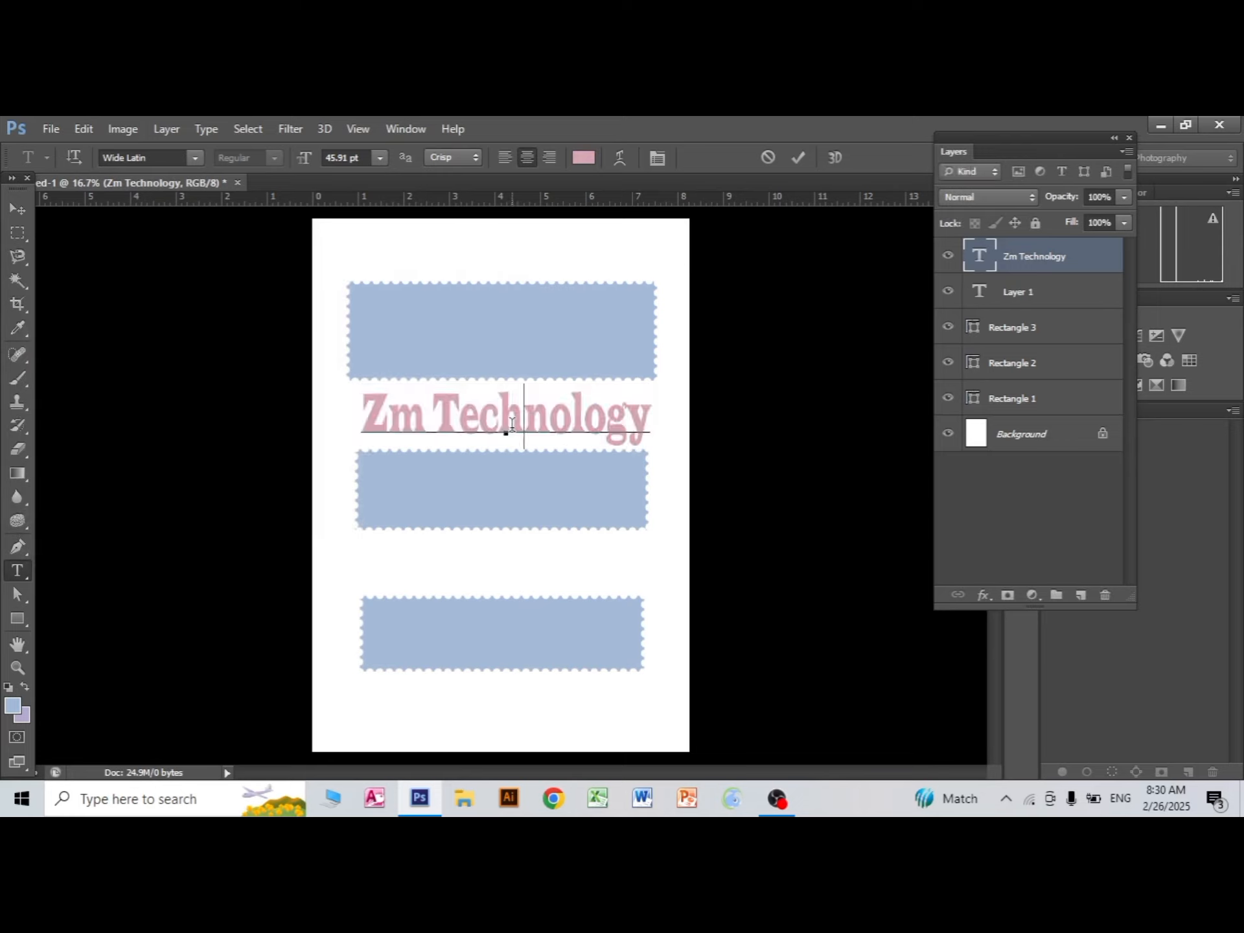
- Move the "Zm Technology" text onto the upper rectangle and set its colour to the bright red #f8113c
click(18, 209)
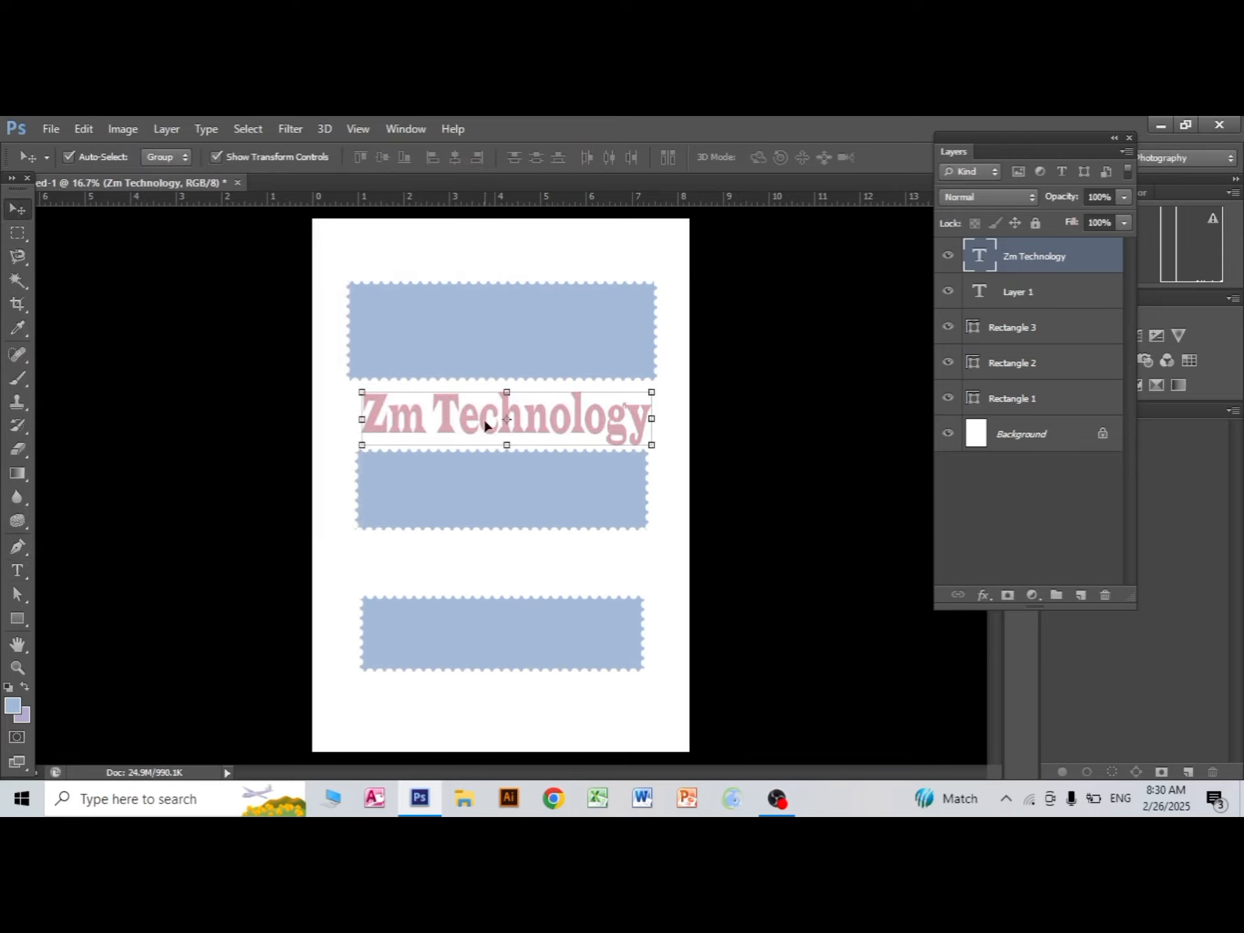
drag(471, 417, 463, 350)
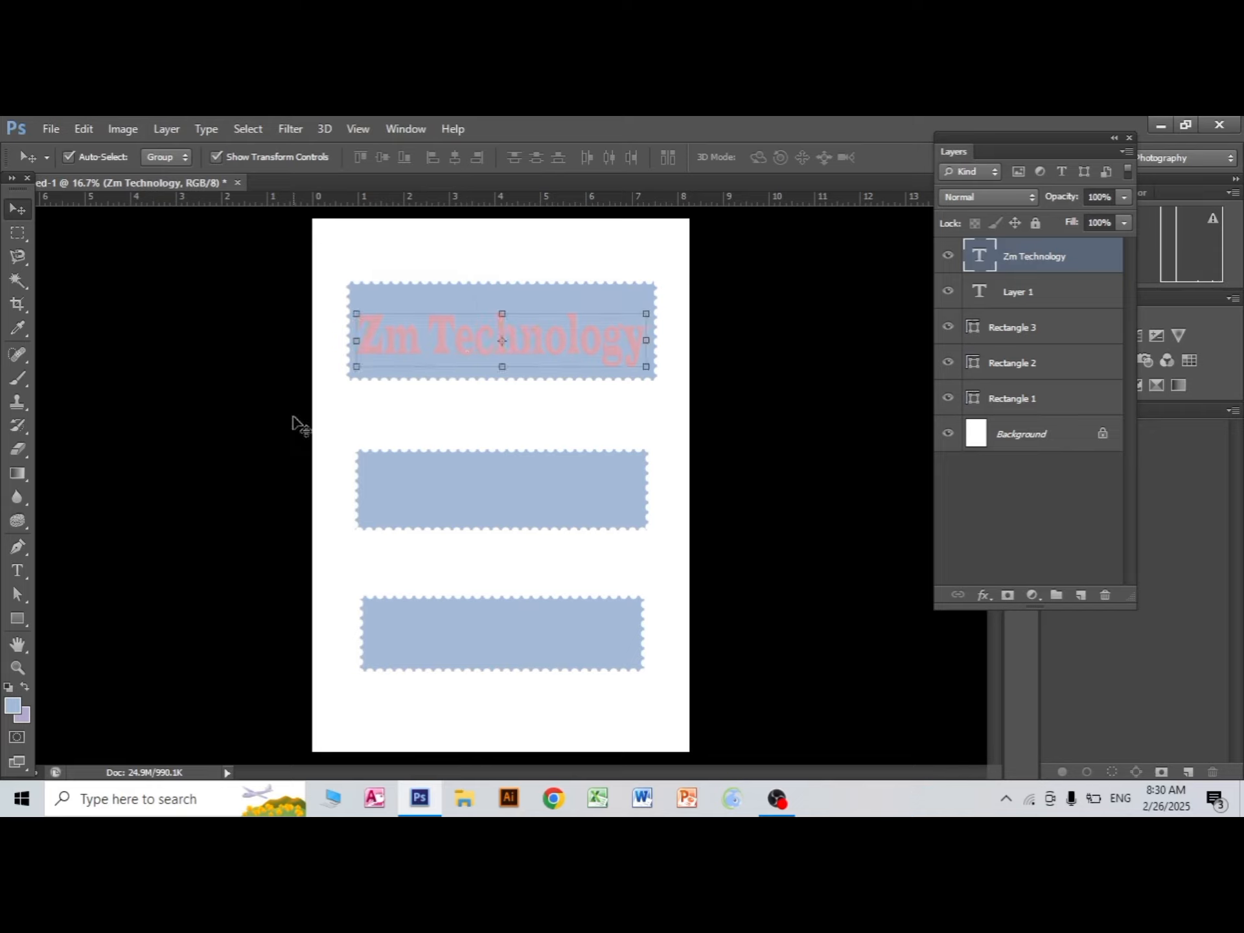
click(18, 570)
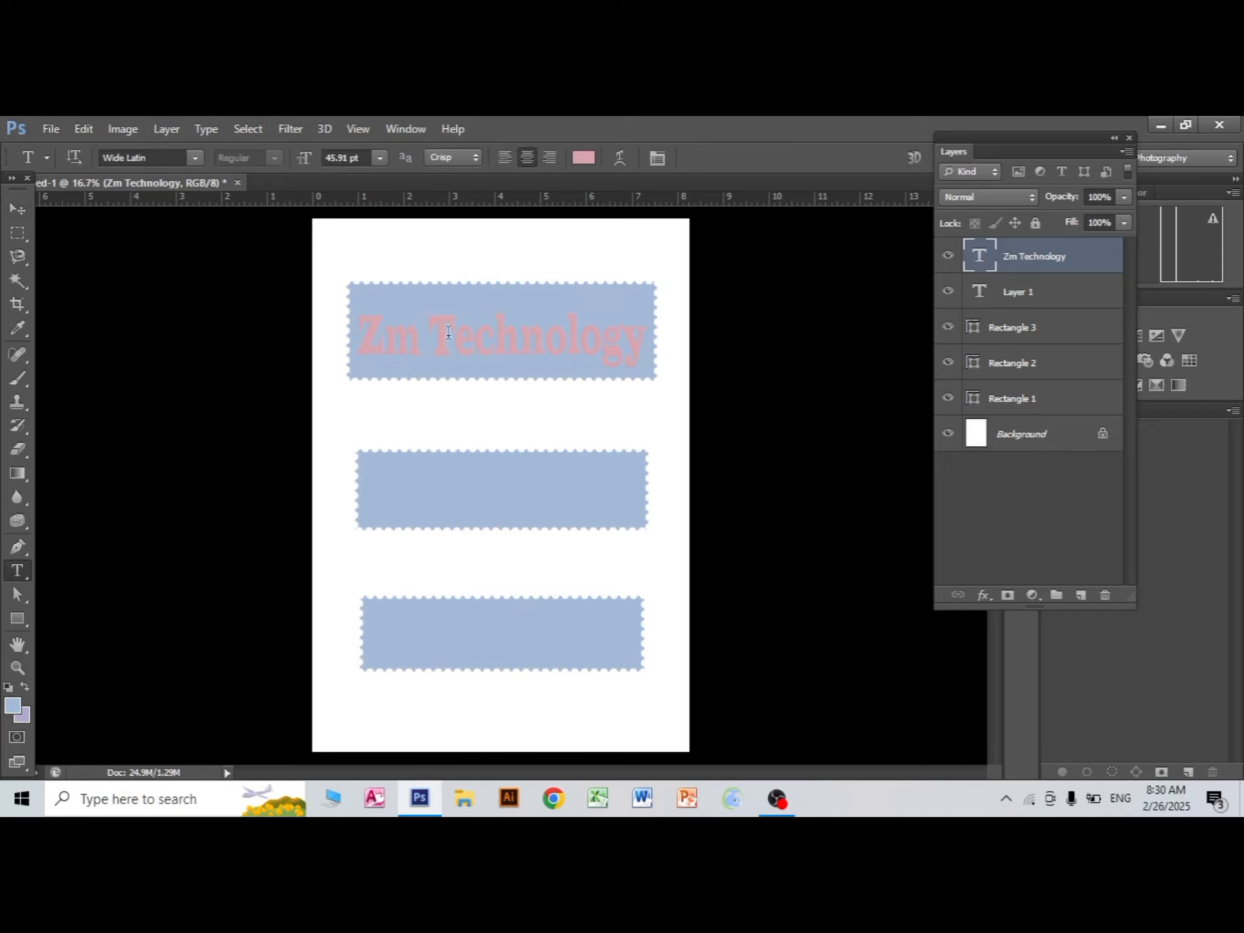
double_click(441, 334)
click(441, 334)
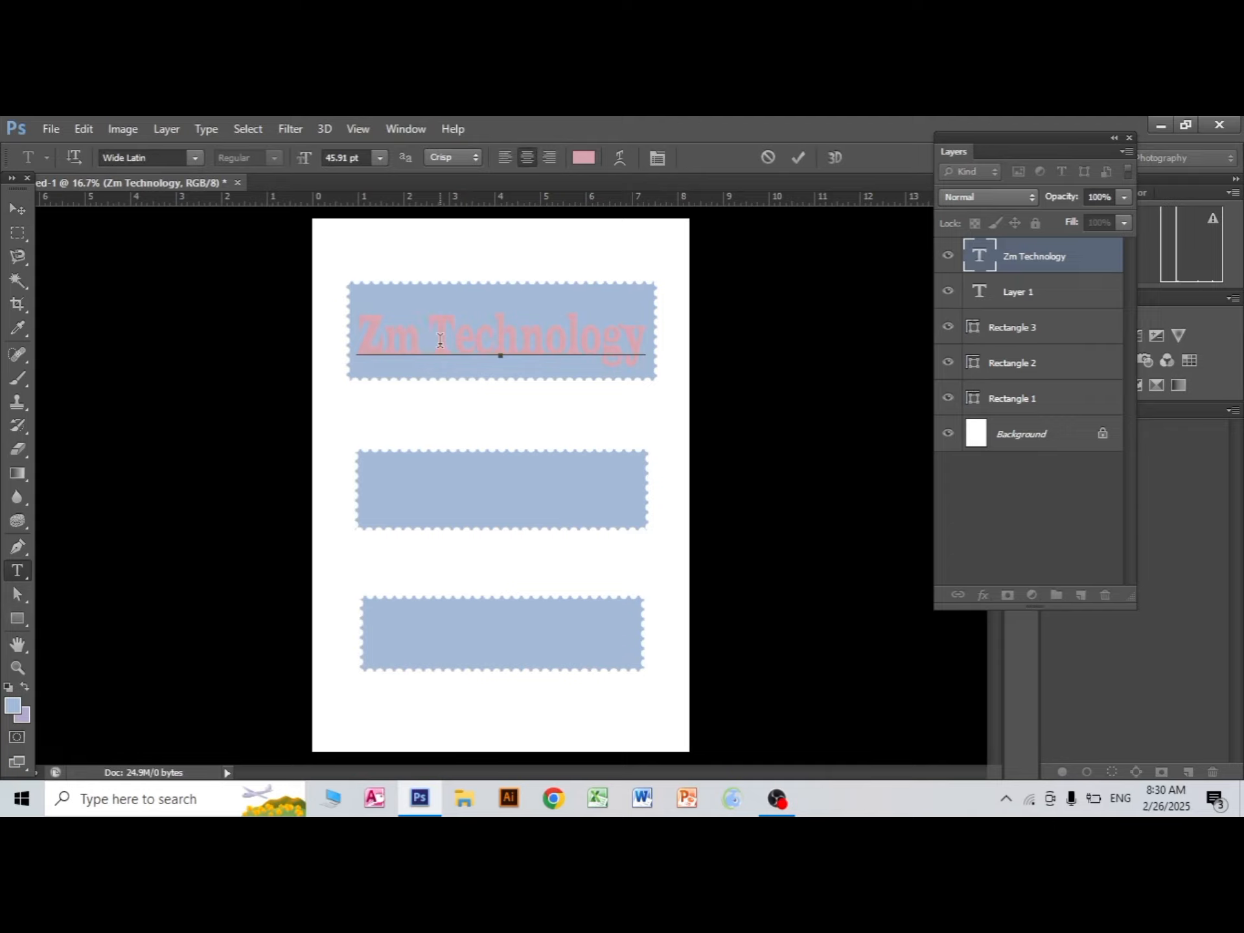
key(ctrl+a)
click(583, 158)
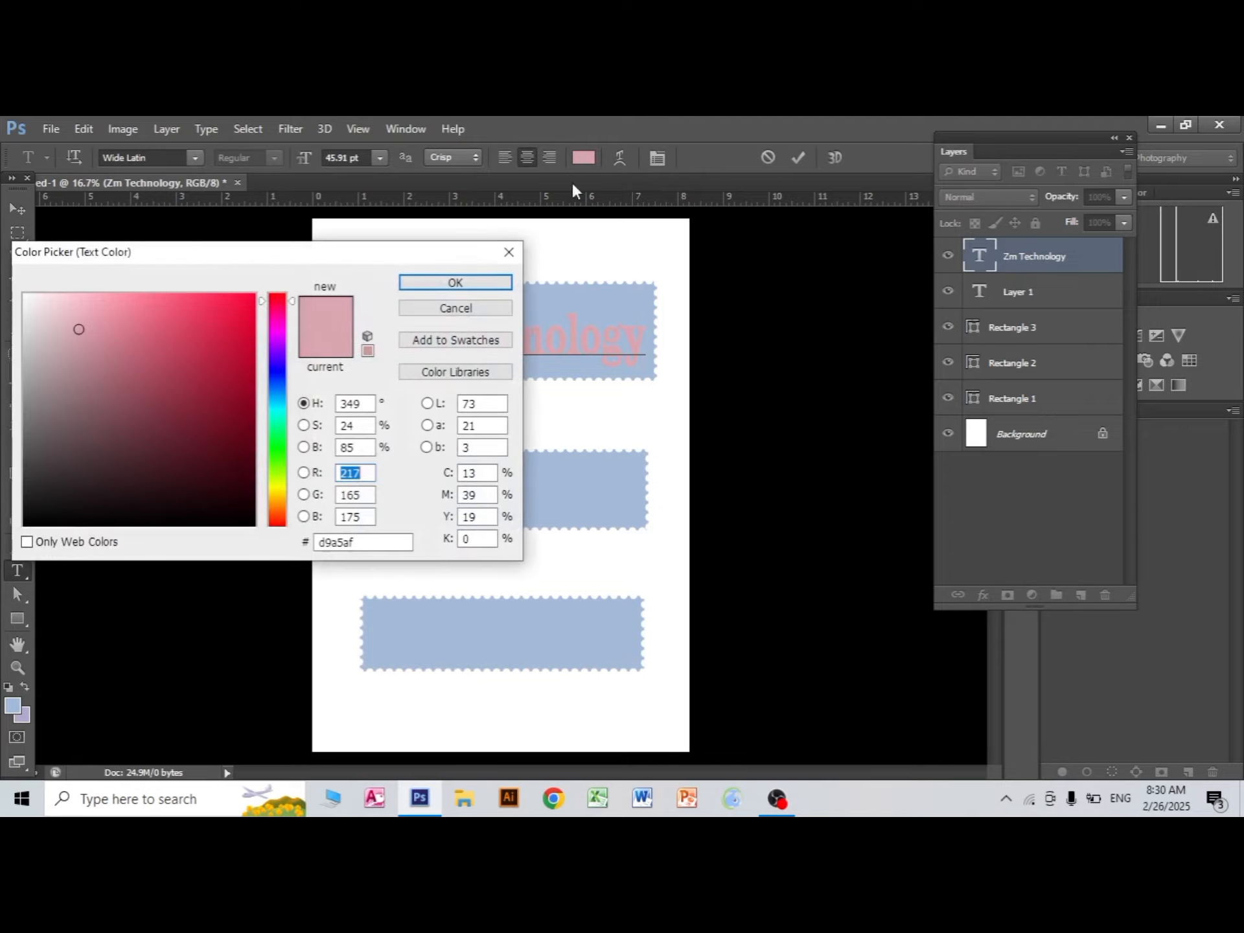
click(240, 301)
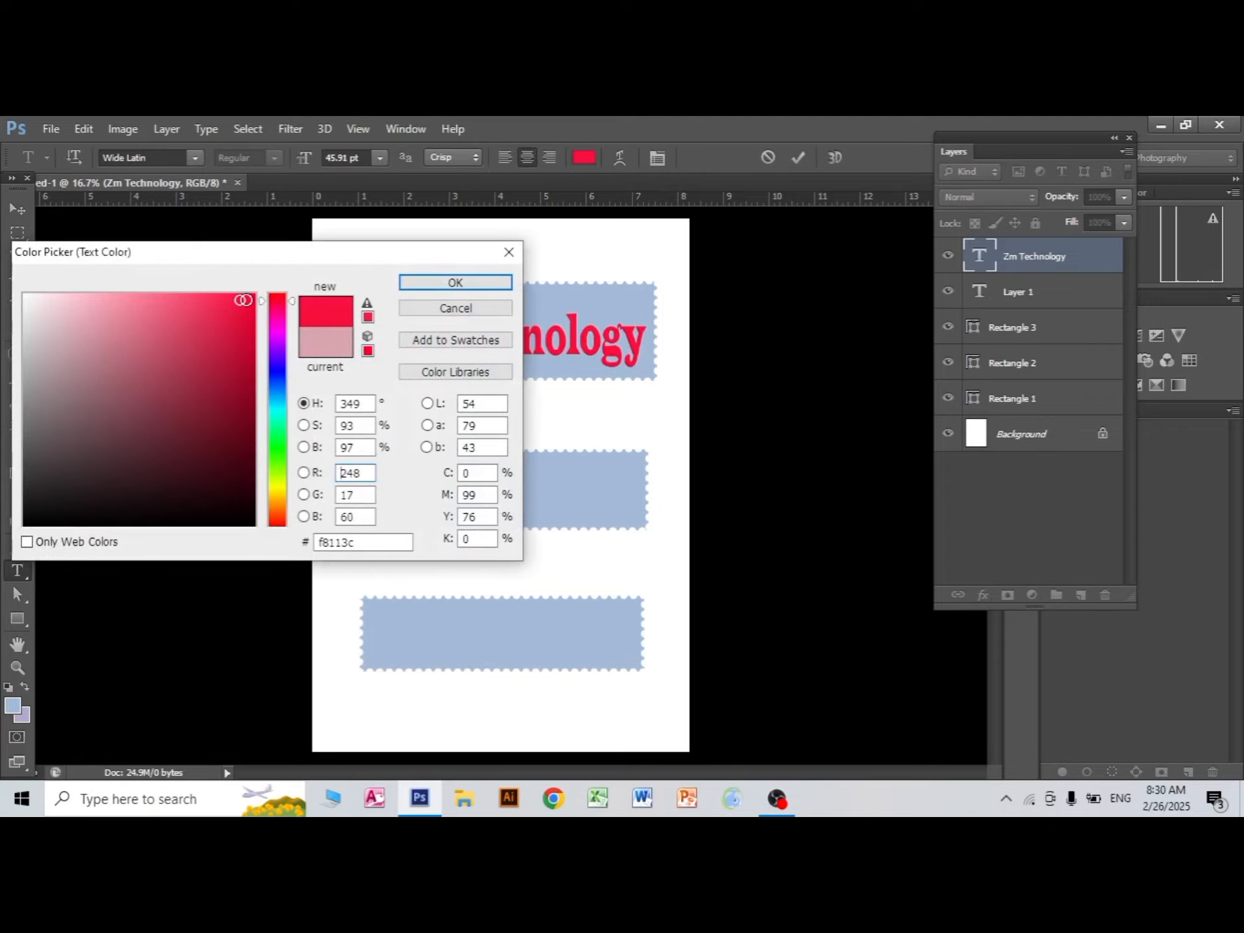
click(456, 282)
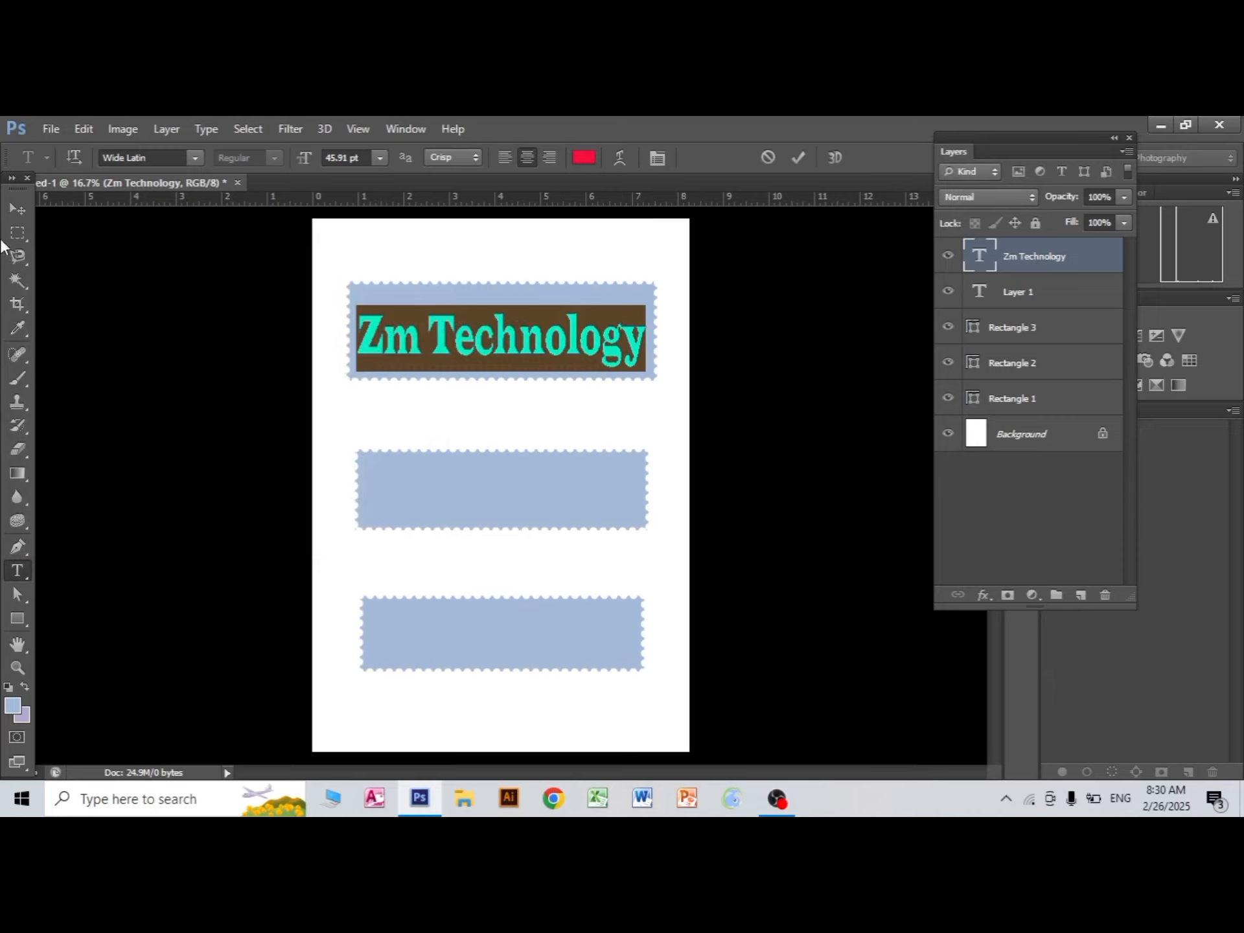
click(17, 208)
click(315, 447)
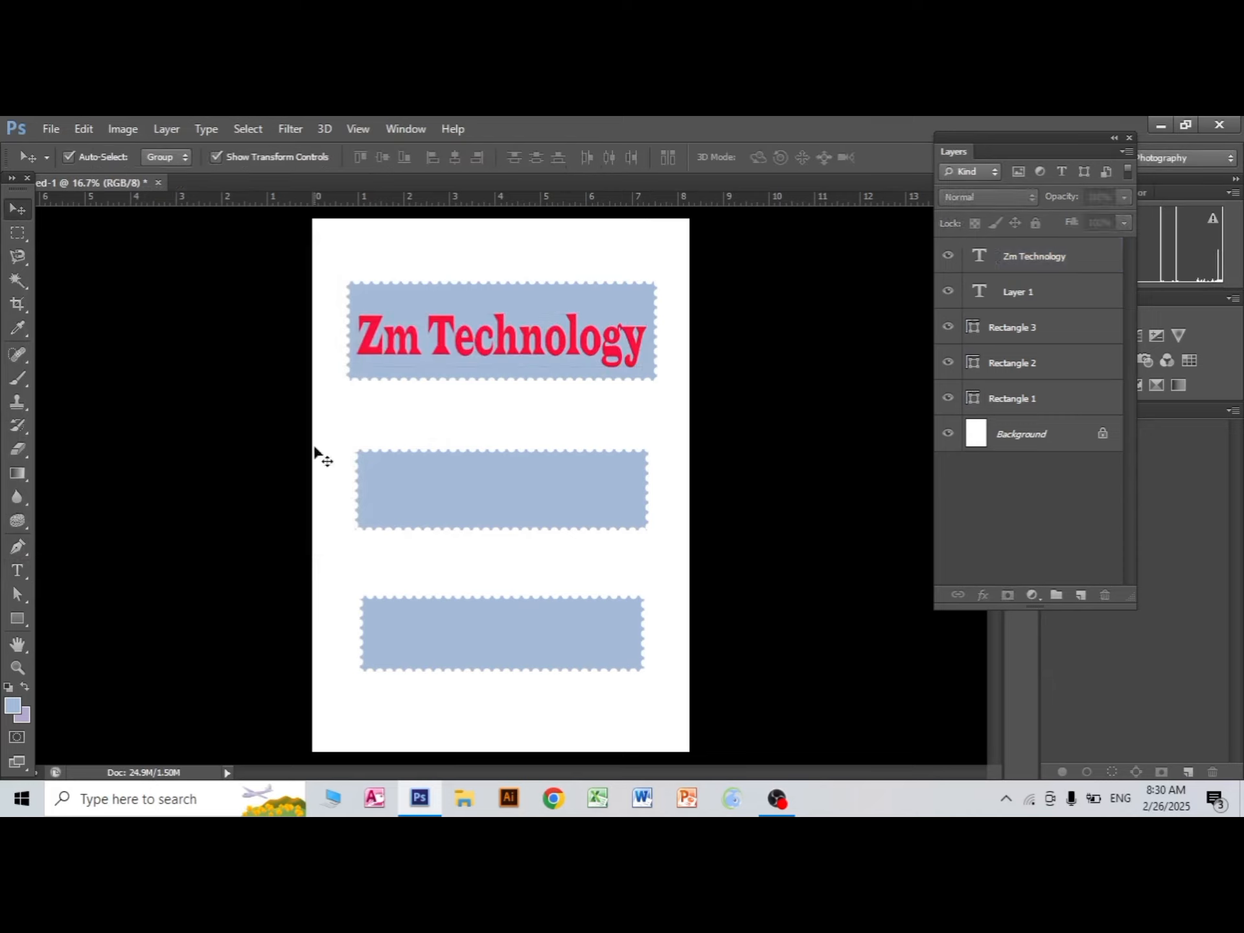
- Duplicate the red "Zm Technology" text onto the middle and the lowest rectangle
click(504, 349)
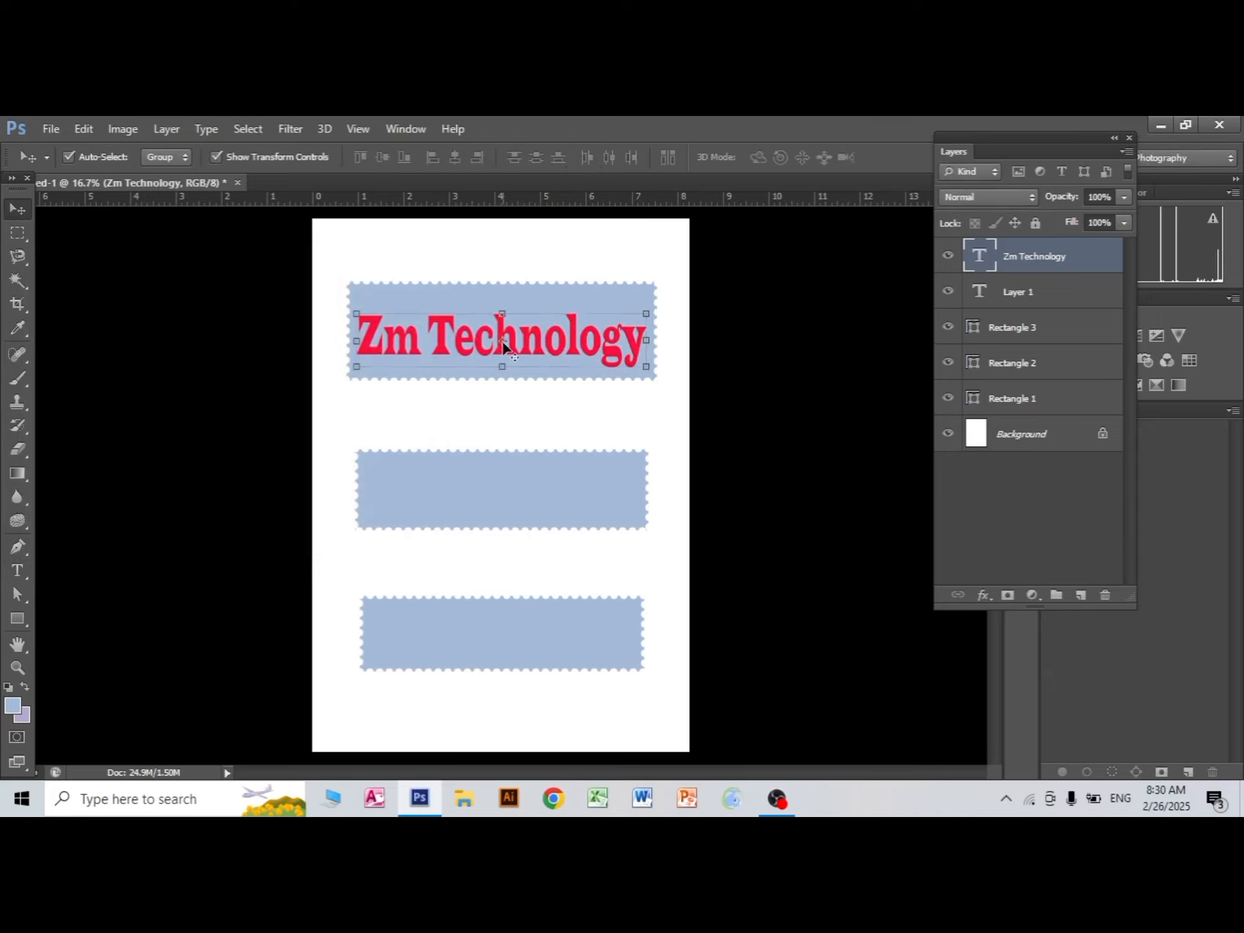
drag(502, 342, 533, 395)
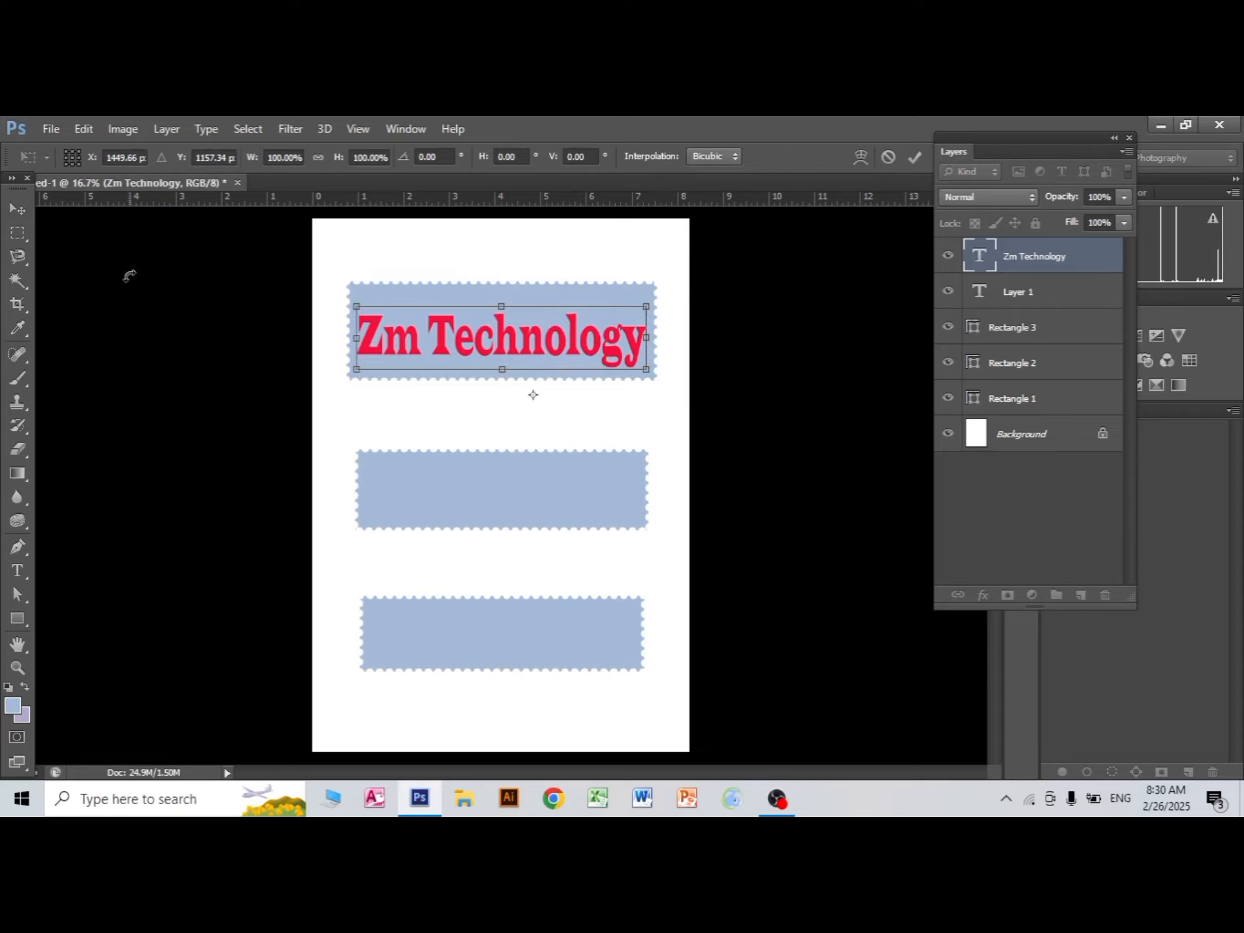
click(17, 208)
click(530, 386)
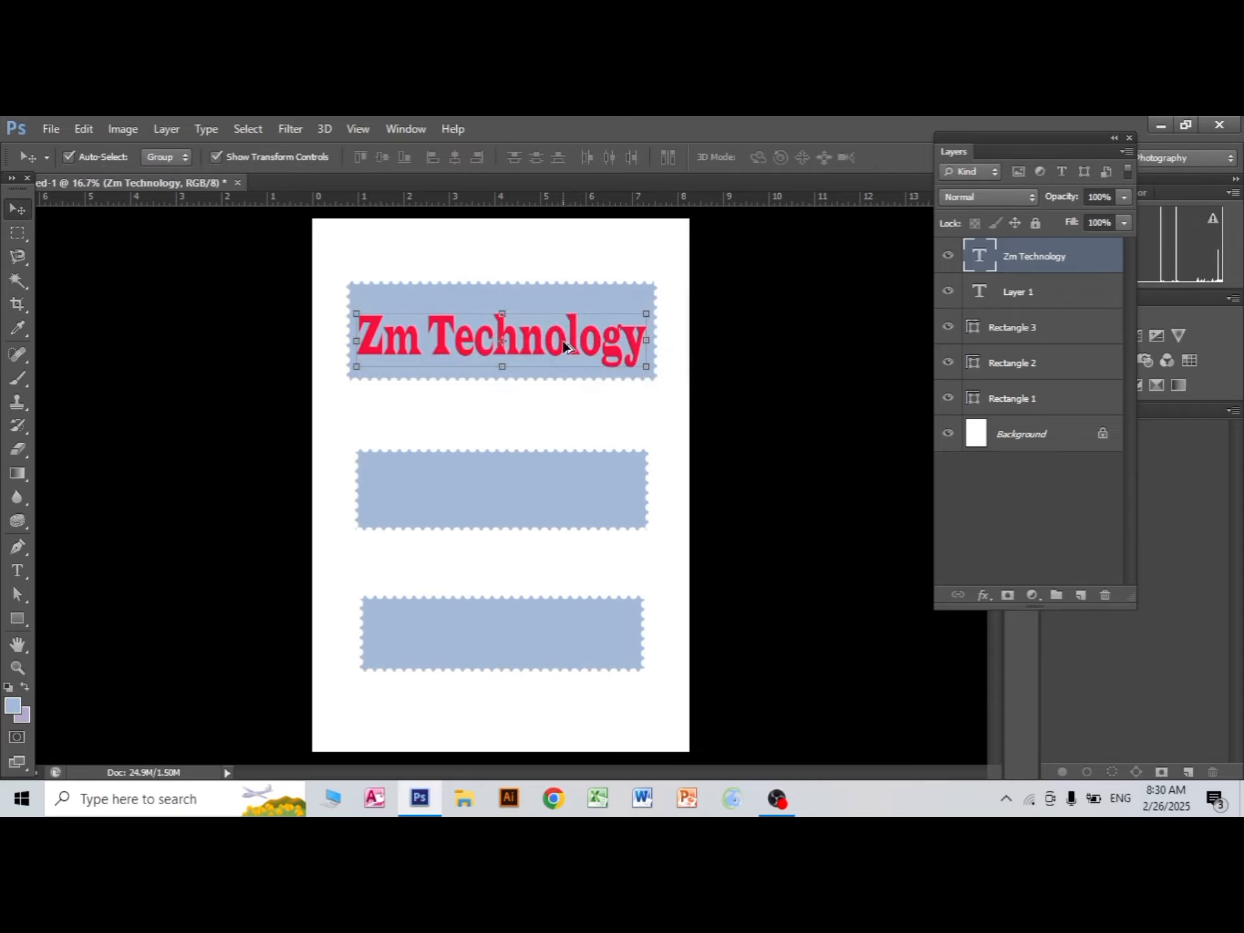
drag(565, 347, 566, 637)
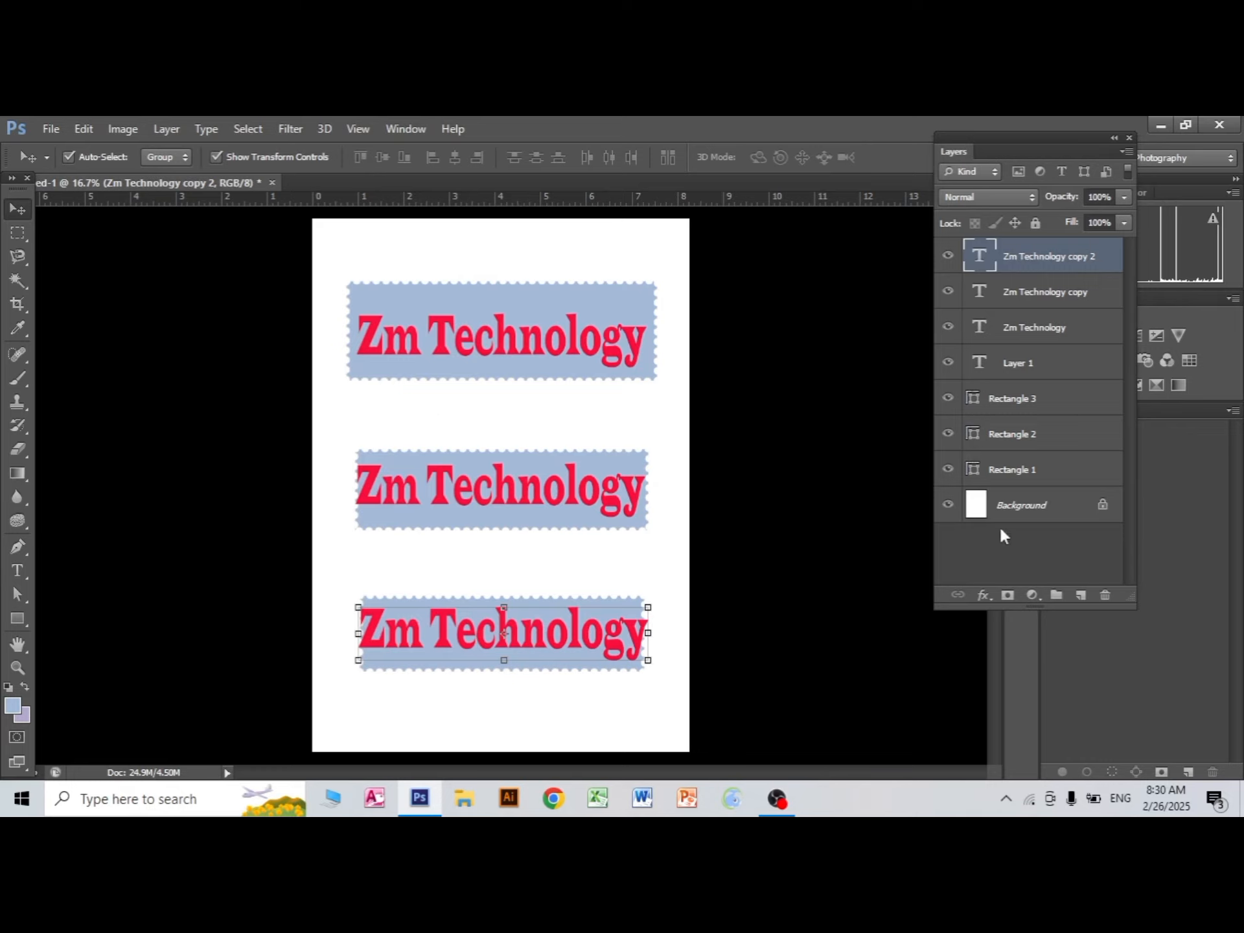
- Add a new layer directly above the Background and fill it with the foreground colour #5e2bf2
click(1025, 511)
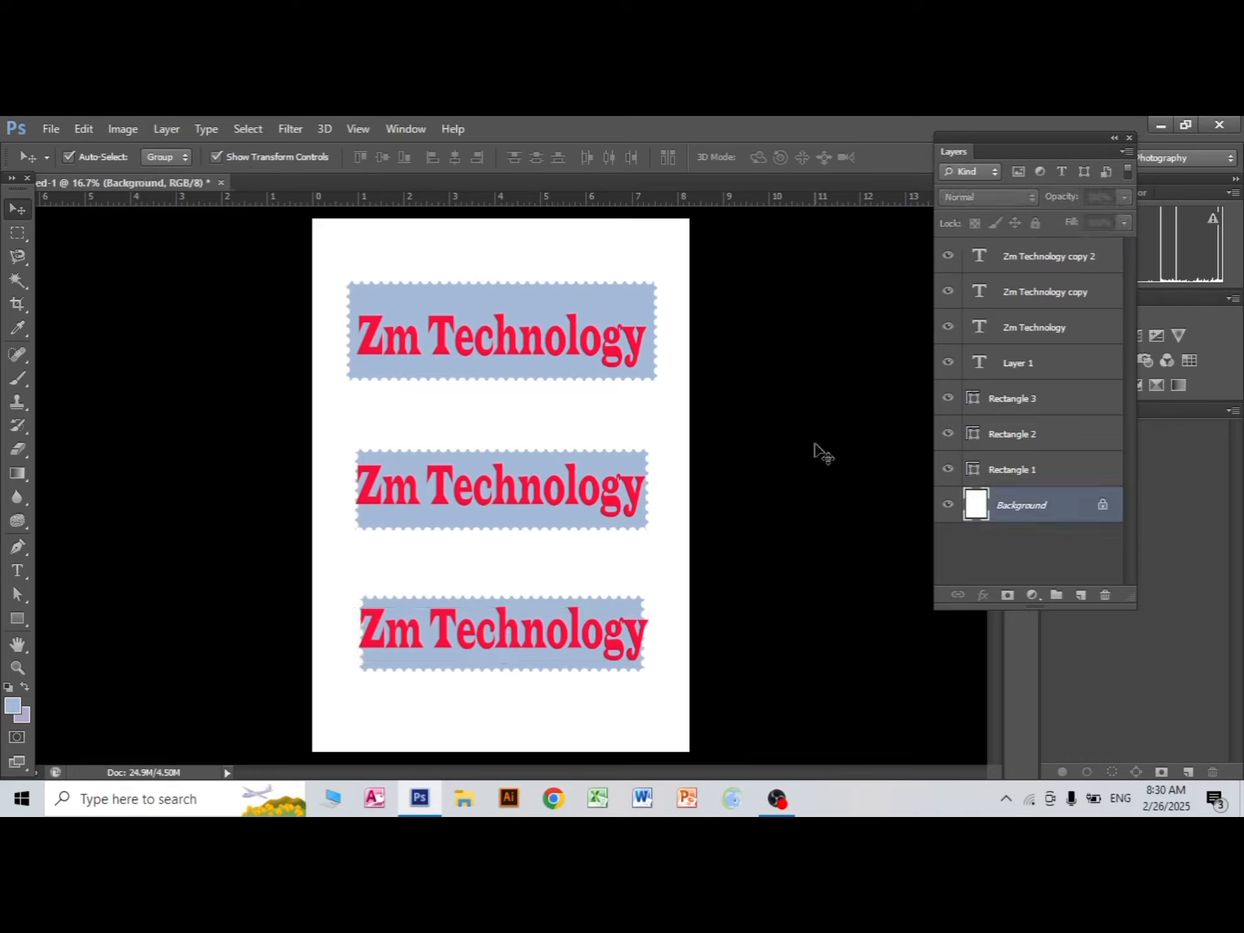
click(1081, 596)
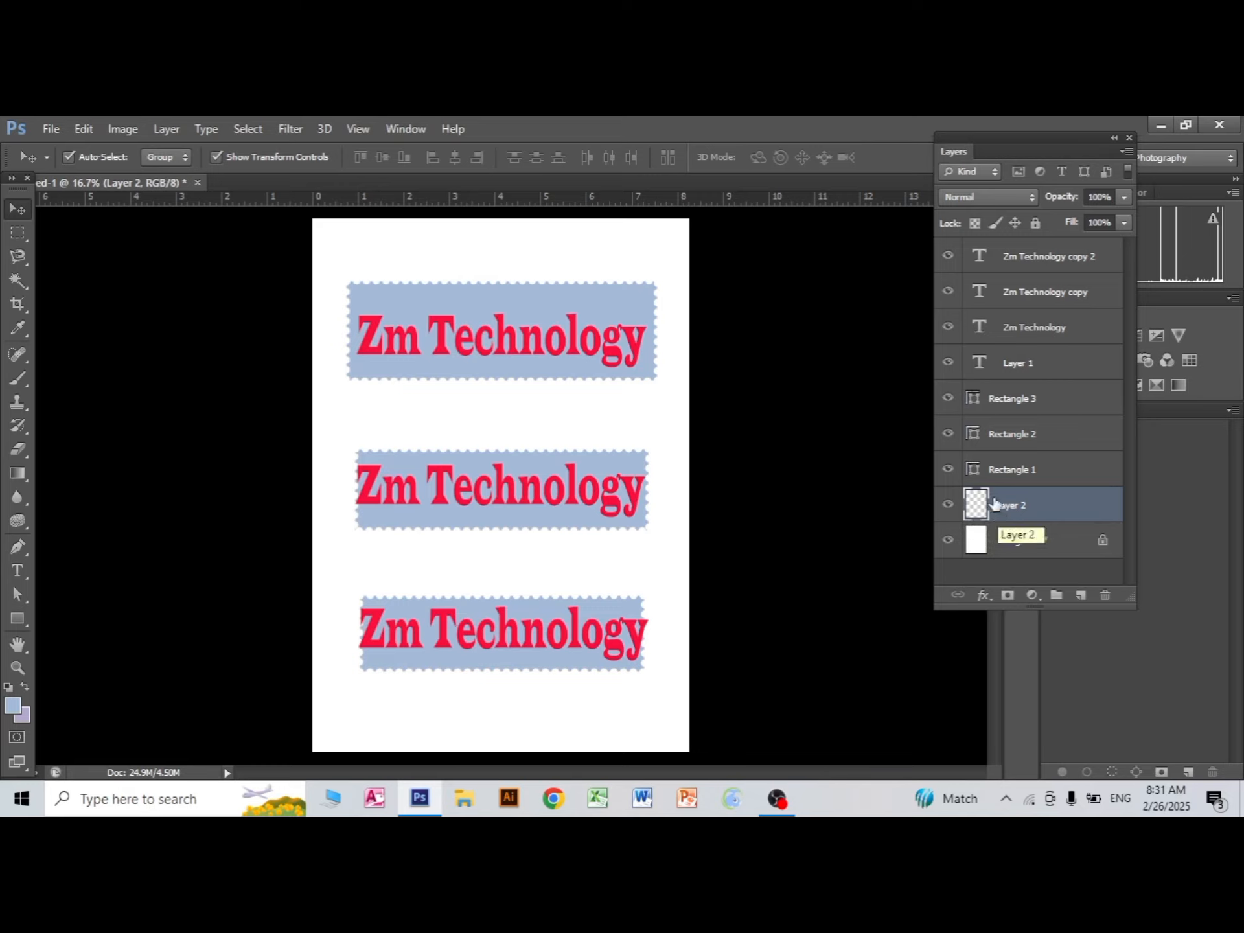
click(11, 706)
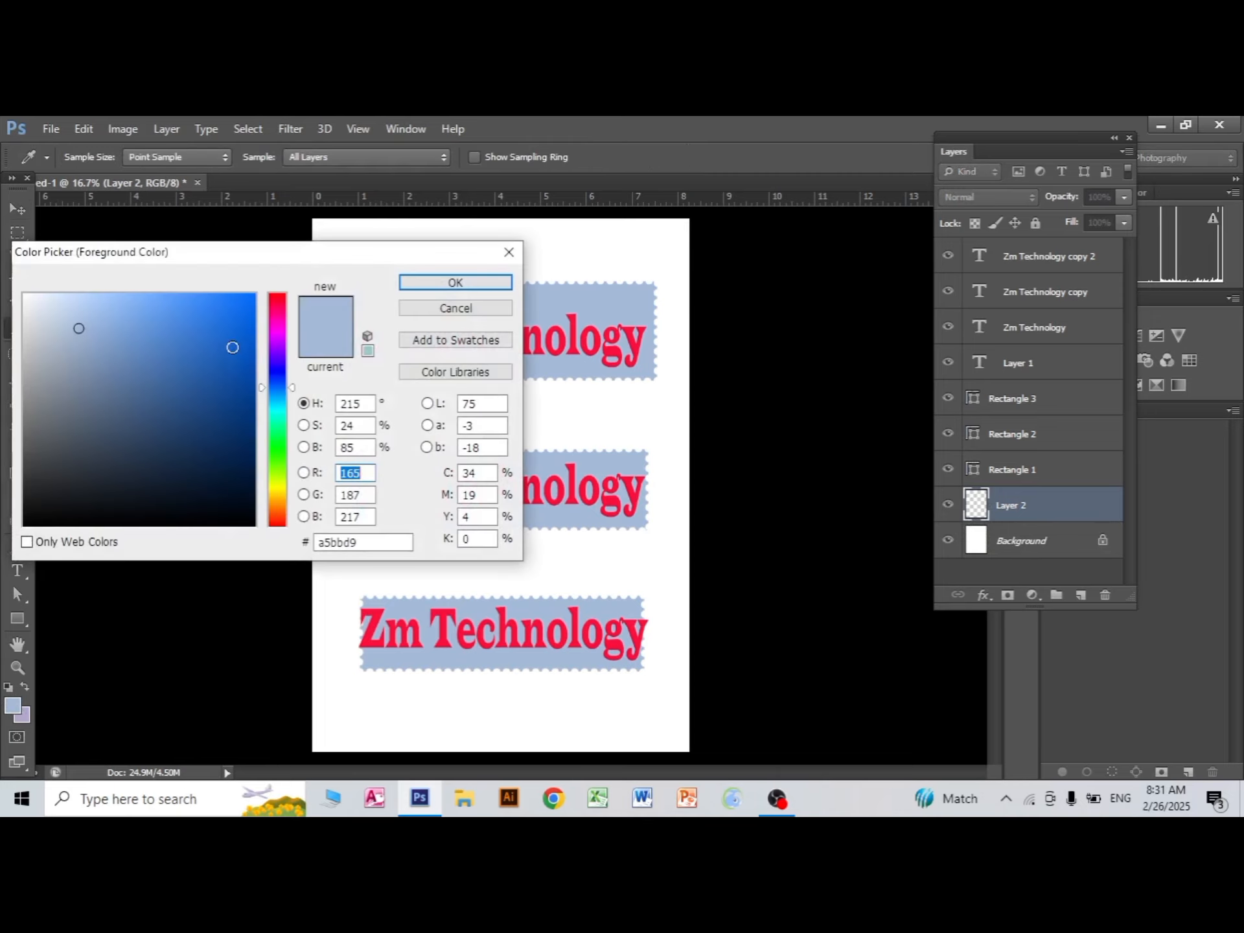
click(233, 320)
click(278, 361)
click(214, 305)
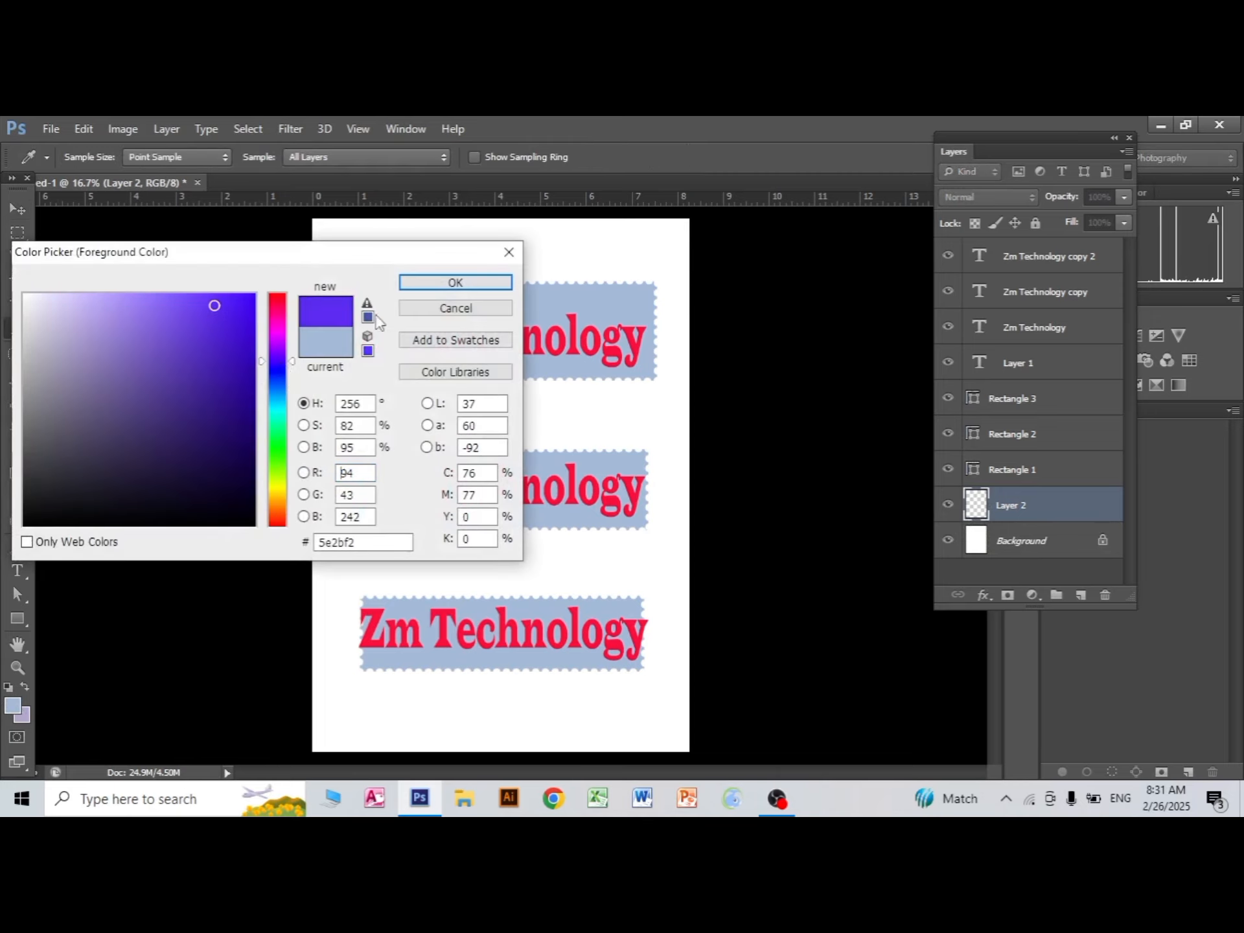
click(455, 282)
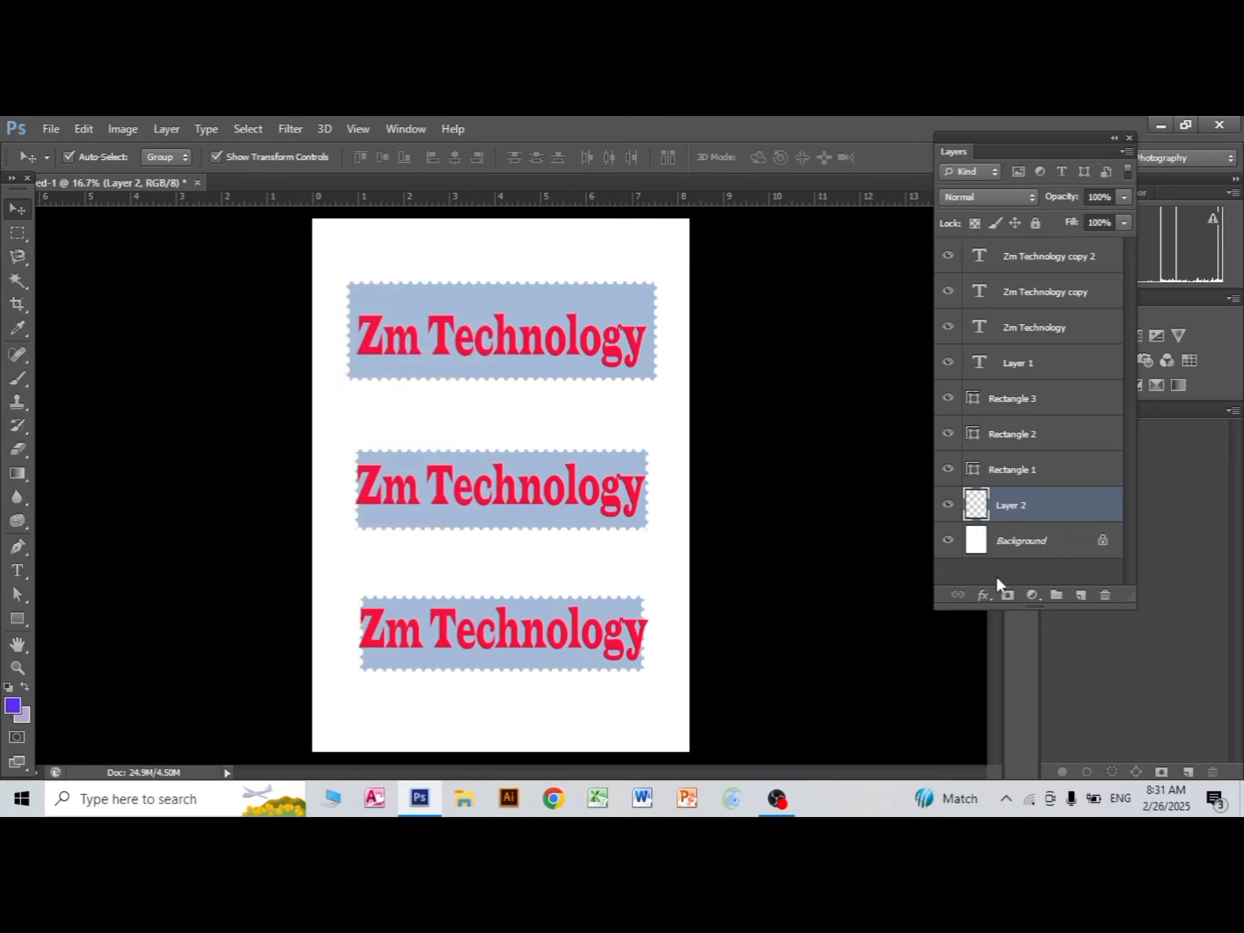
key(alt+BackSpace)
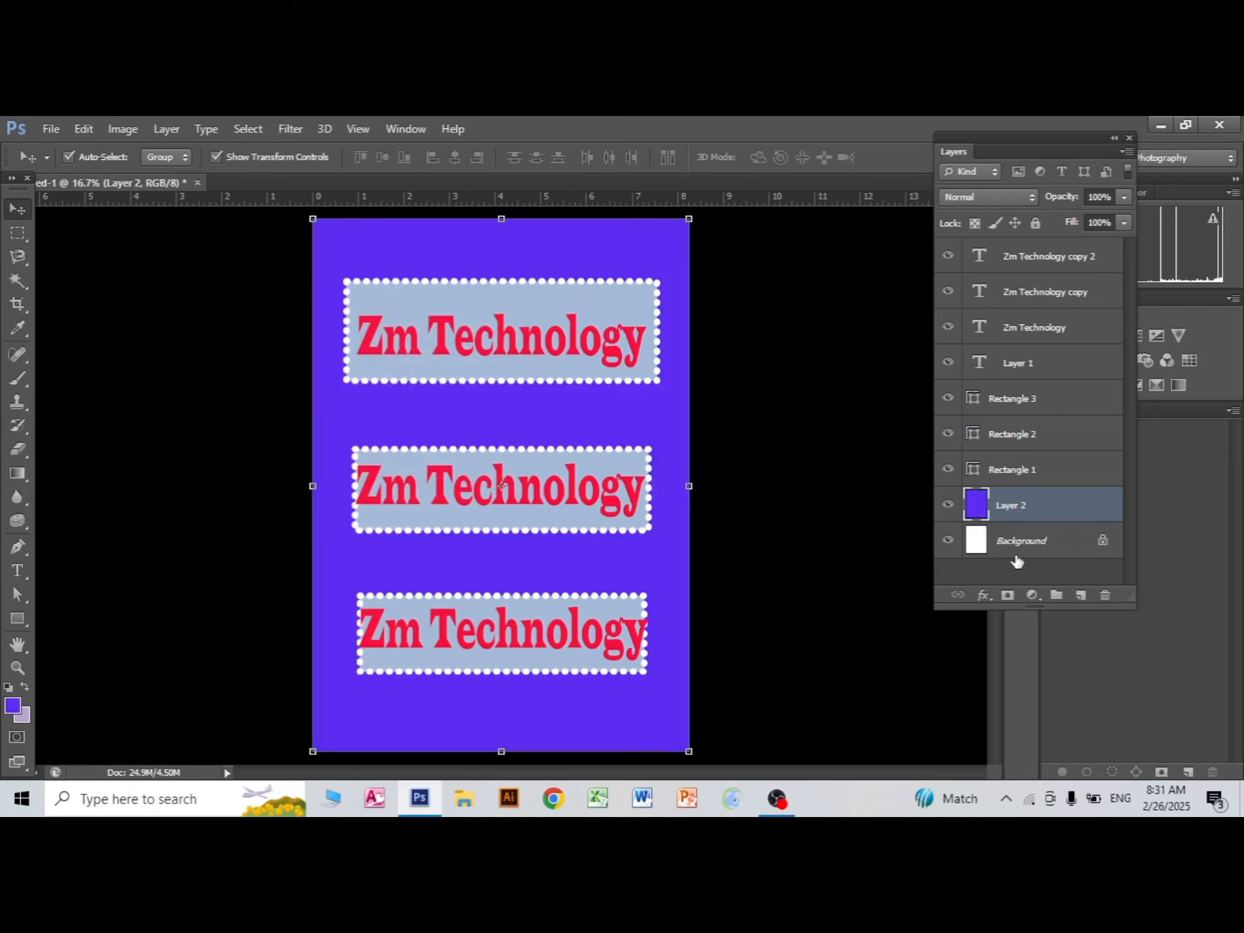
- Undo the colour fill and delete the empty layer above the Background
key(ctrl+z)
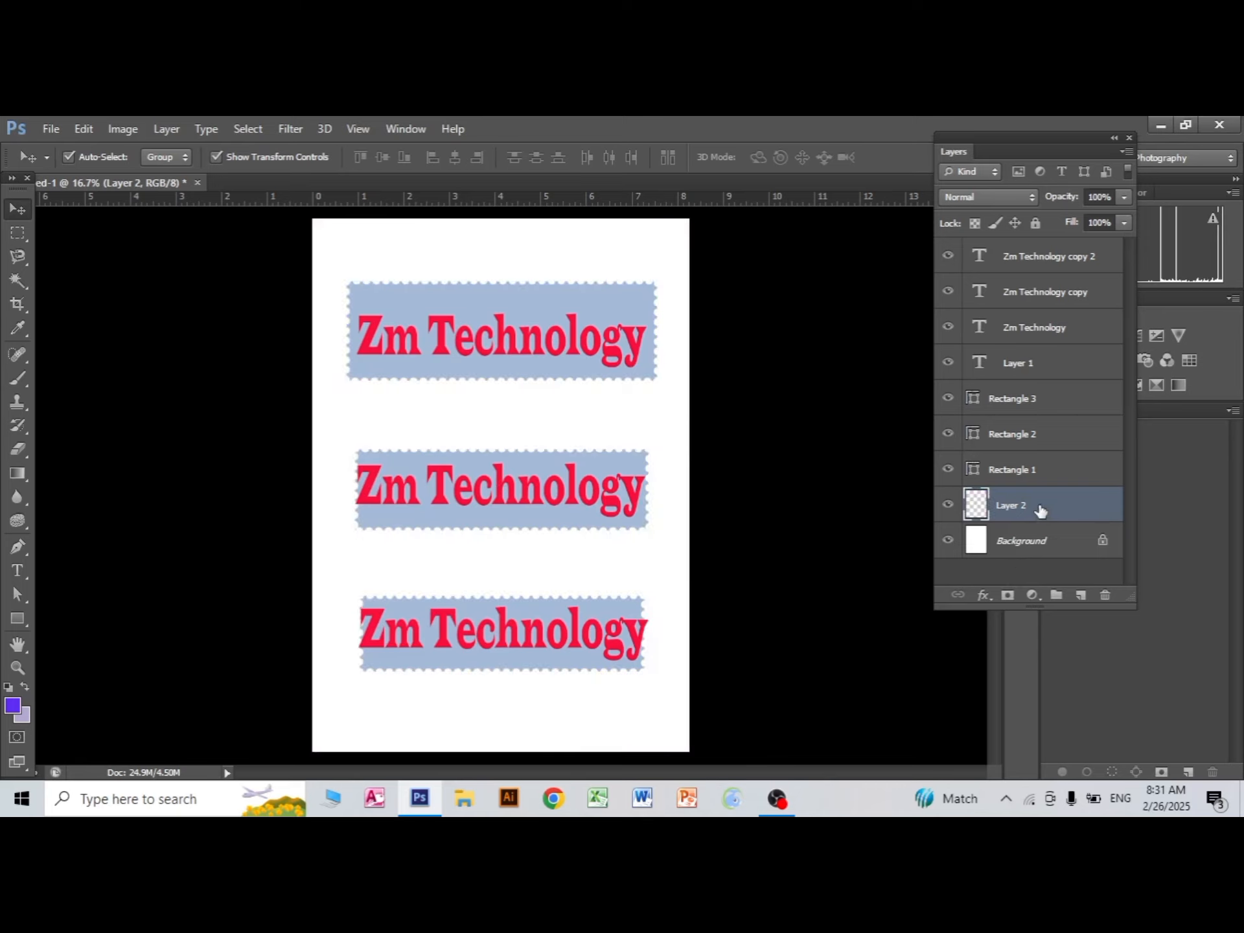
click(1105, 596)
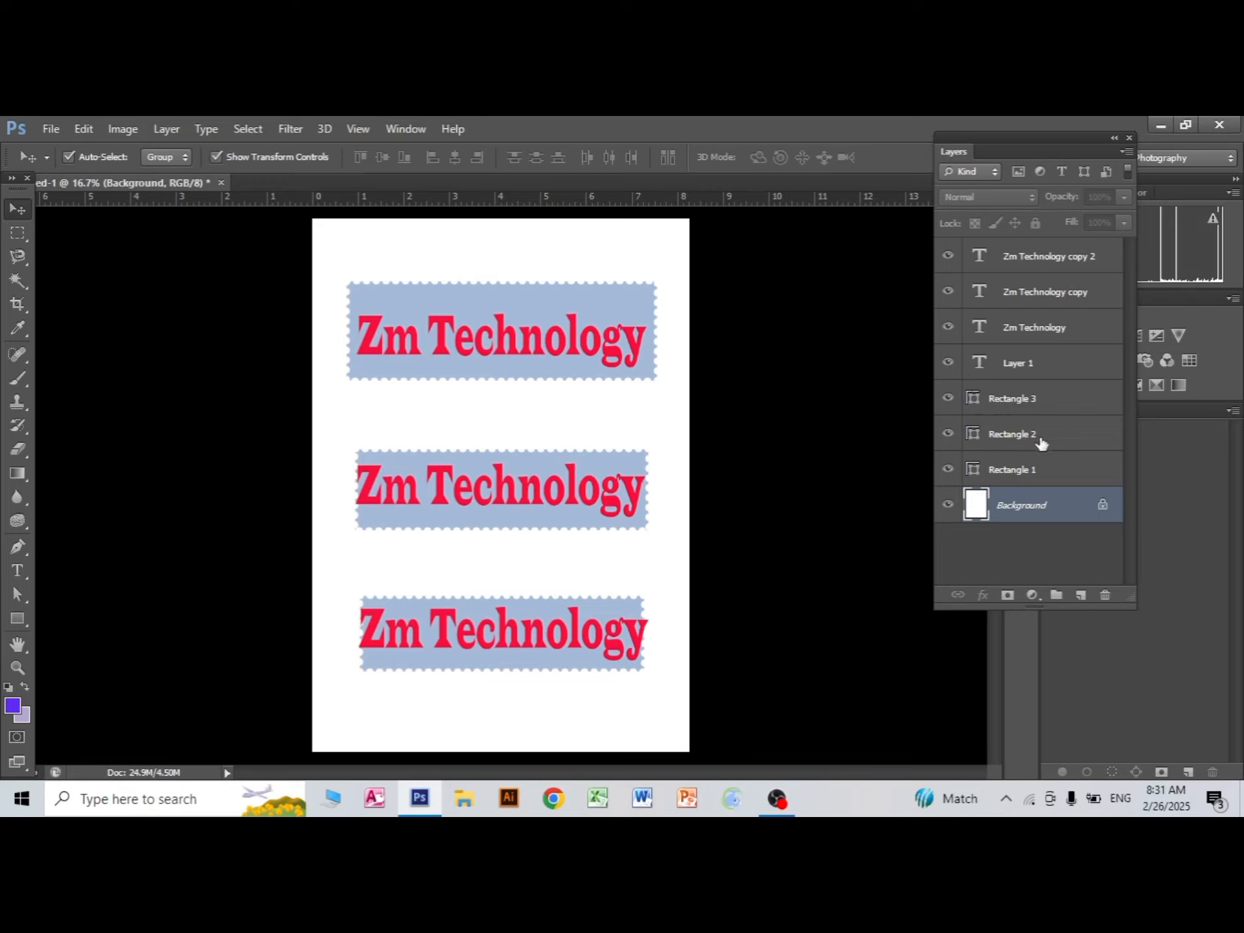
- Select the layers Rectangle 1, Rectangle 2 and Rectangle 3 together and group them
click(1008, 403)
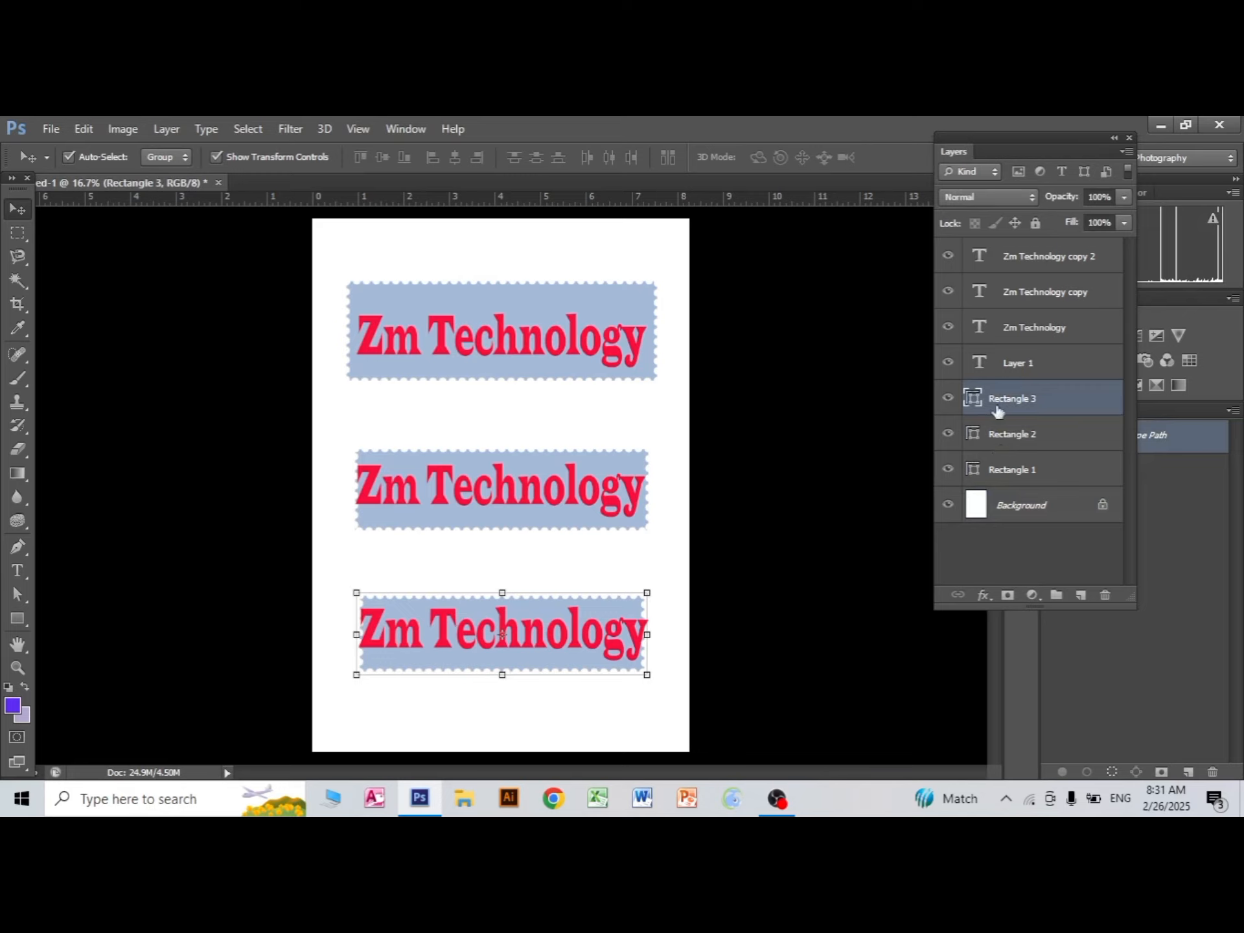
click(1019, 436)
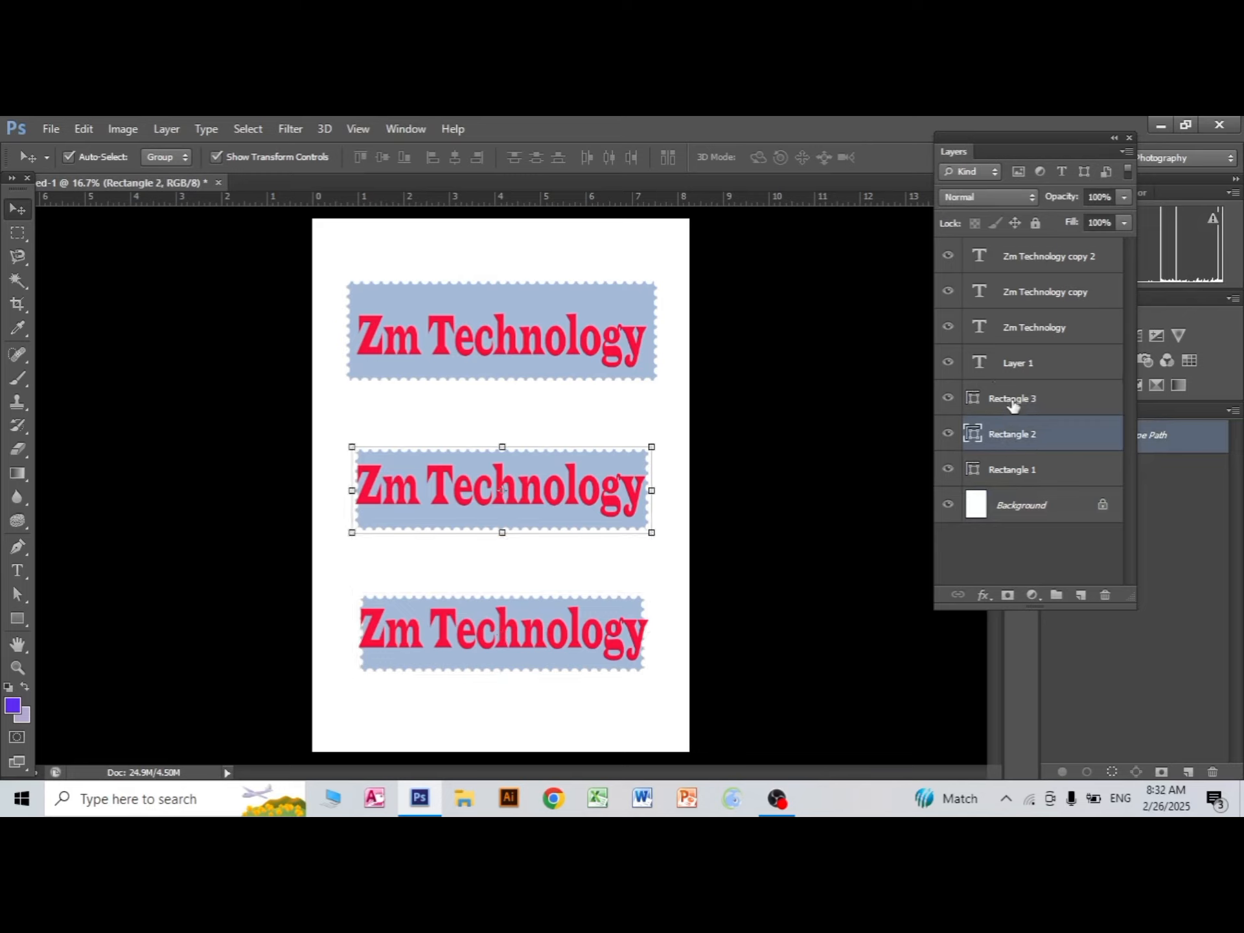
click(1010, 398)
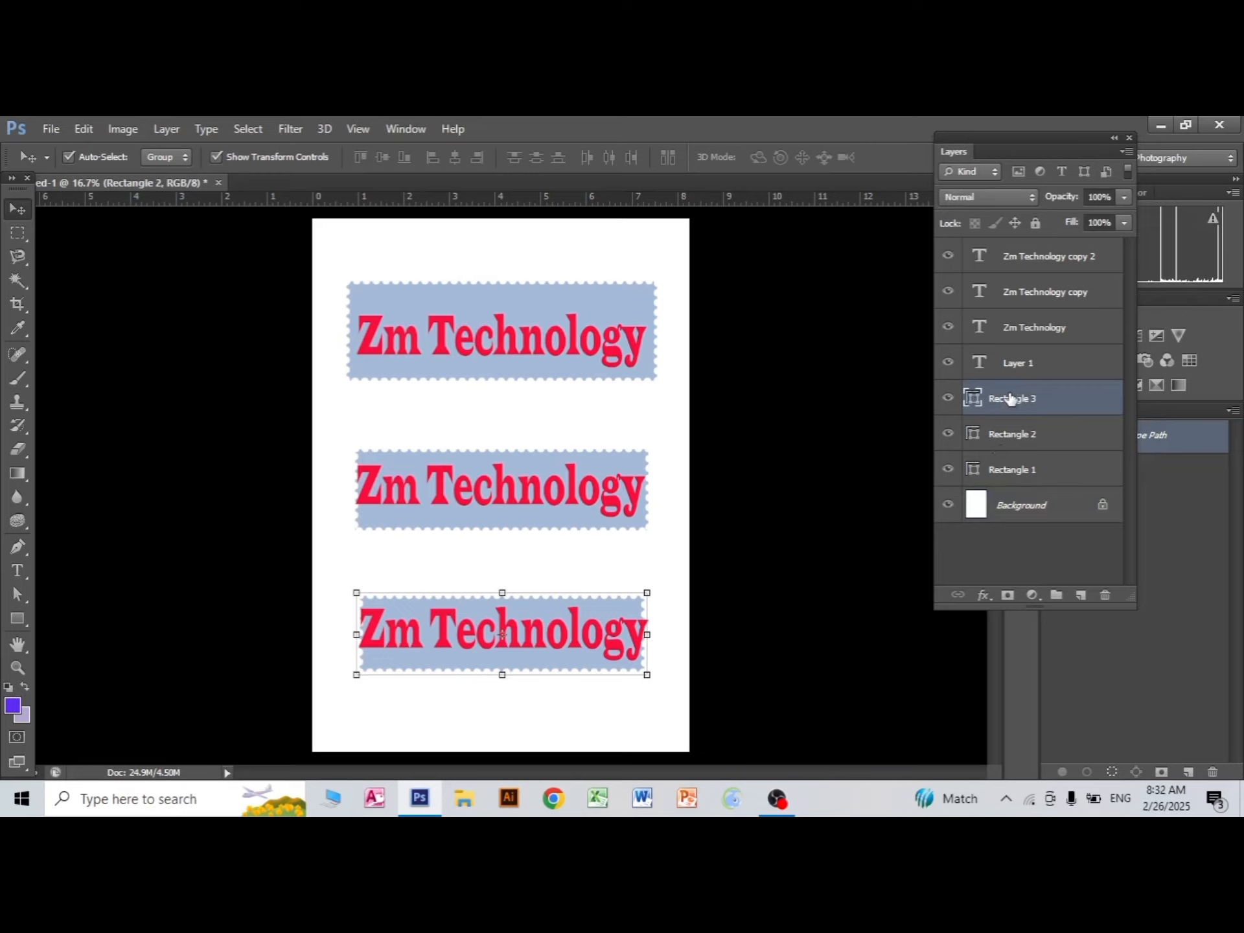
shift+click(1019, 471)
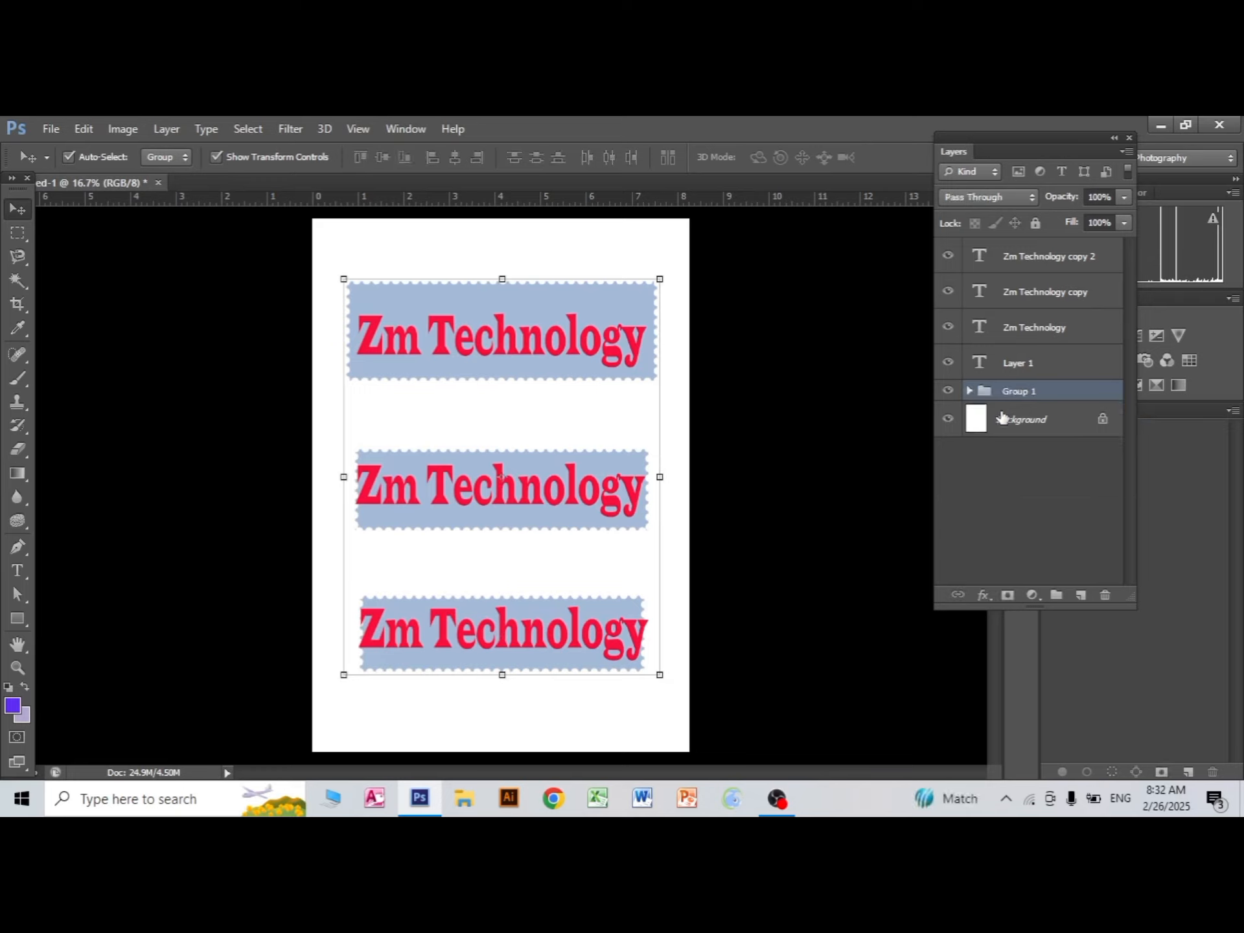
key(ctrl+g)
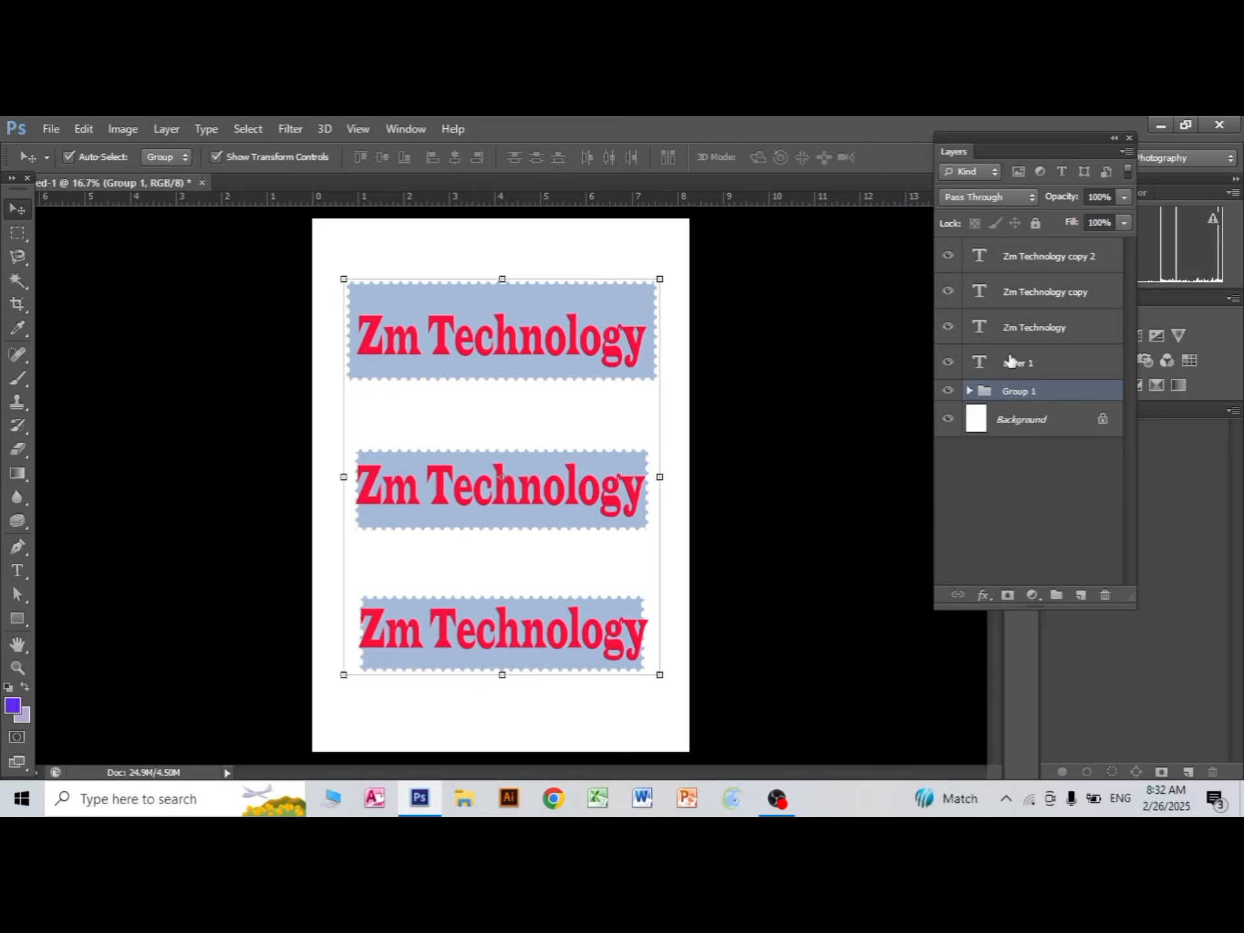
- Group the three "Zm Technology" text layers together and delete the empty text layer Layer 1
click(1016, 258)
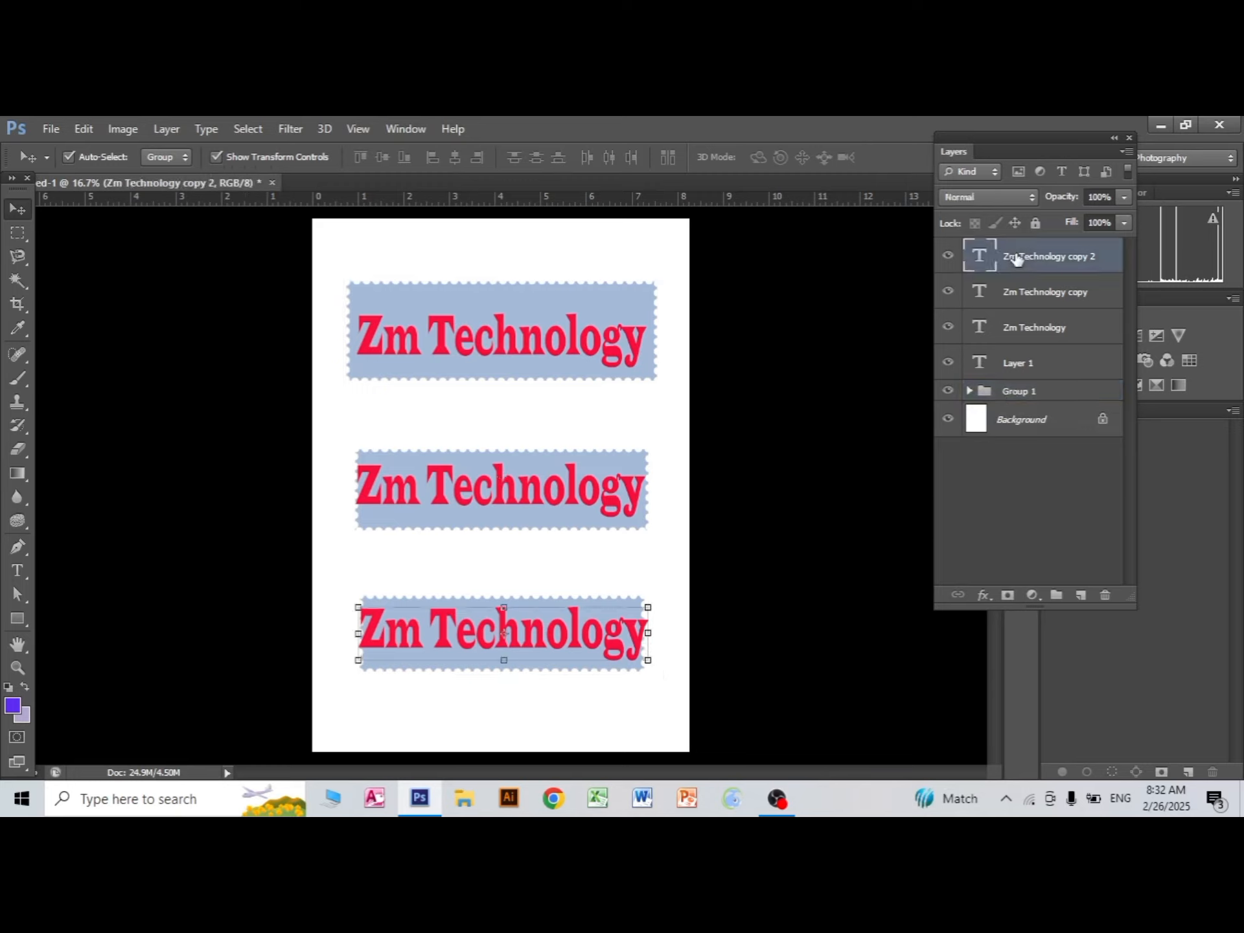
shift+click(1013, 329)
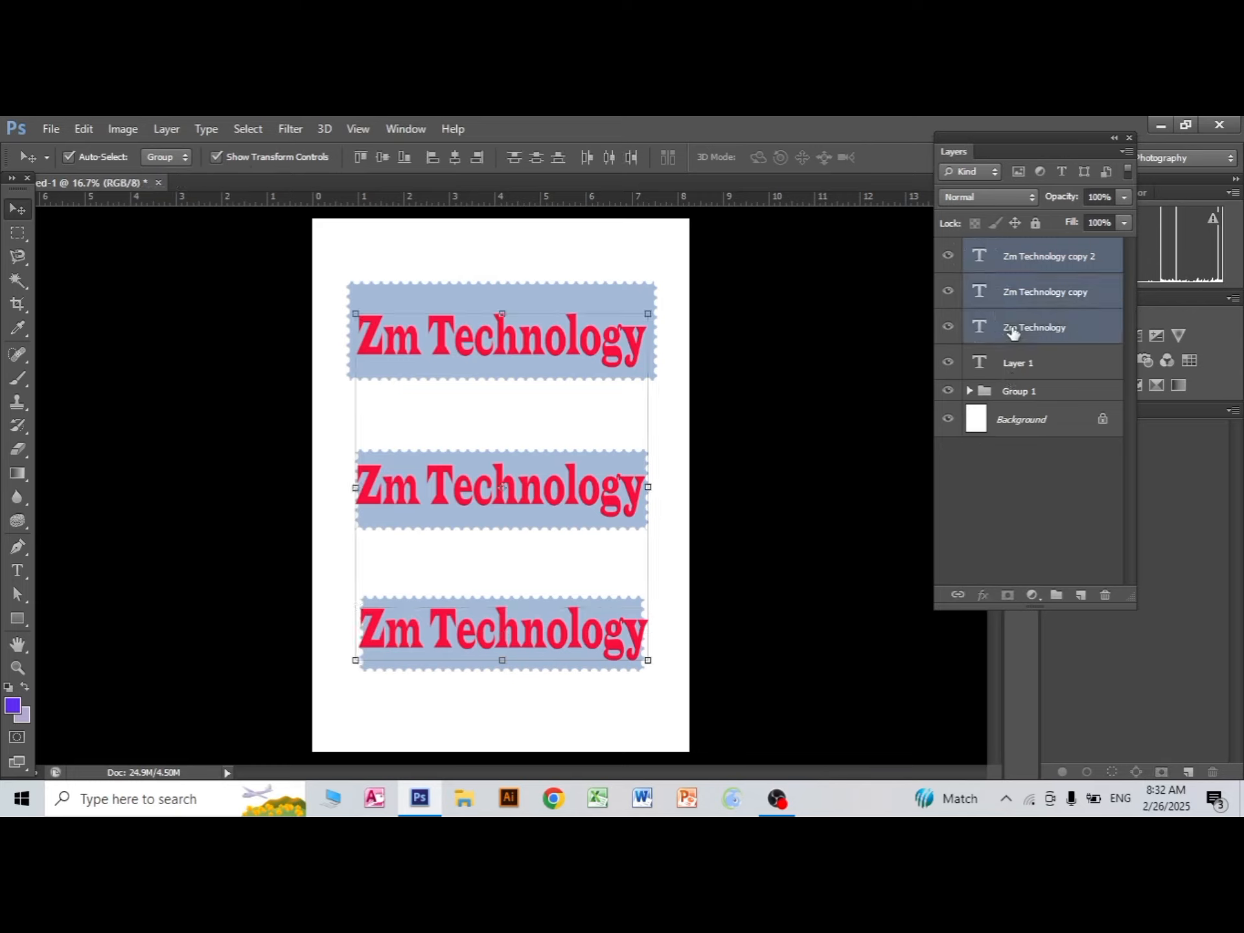
key(ctrl+g)
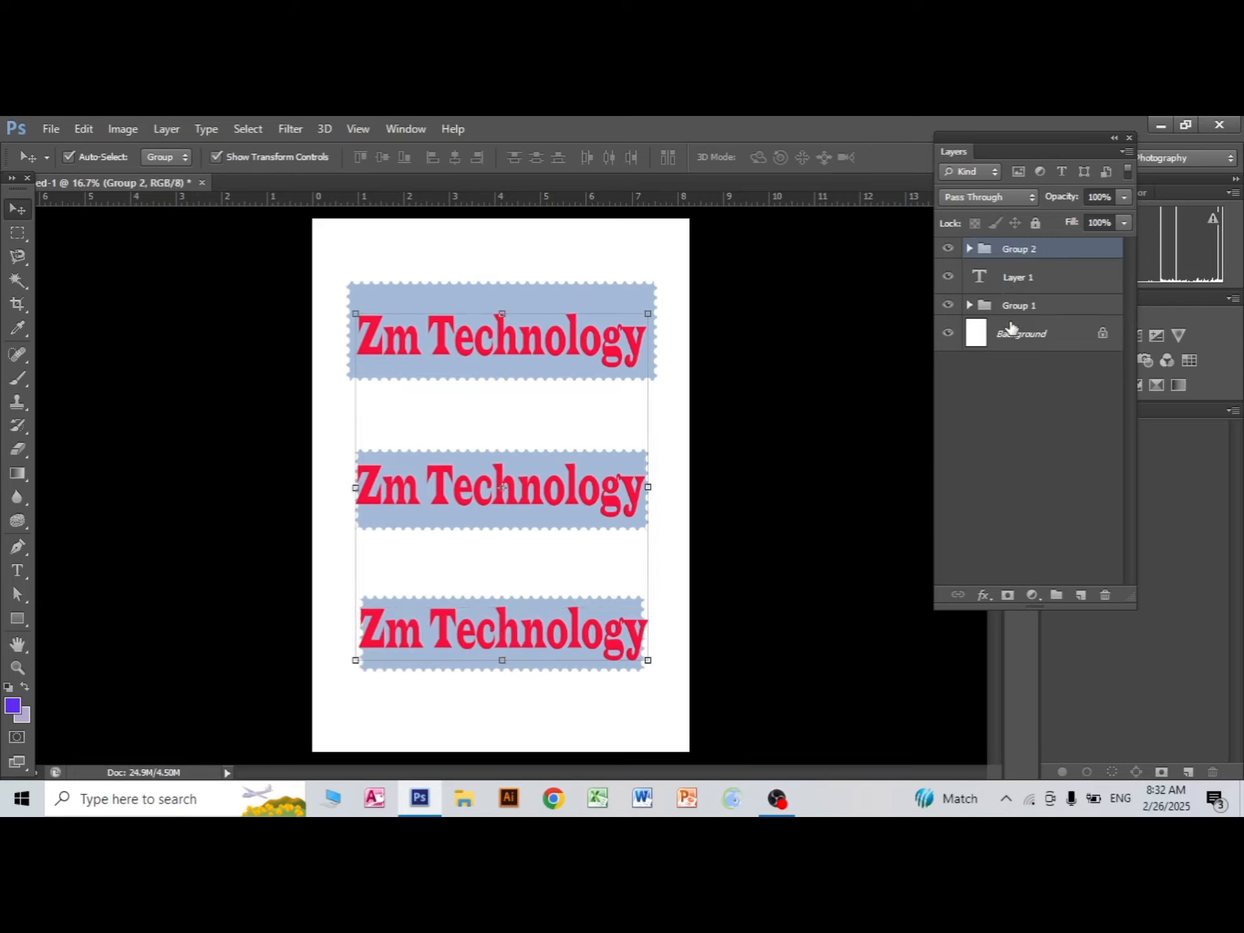
click(1023, 289)
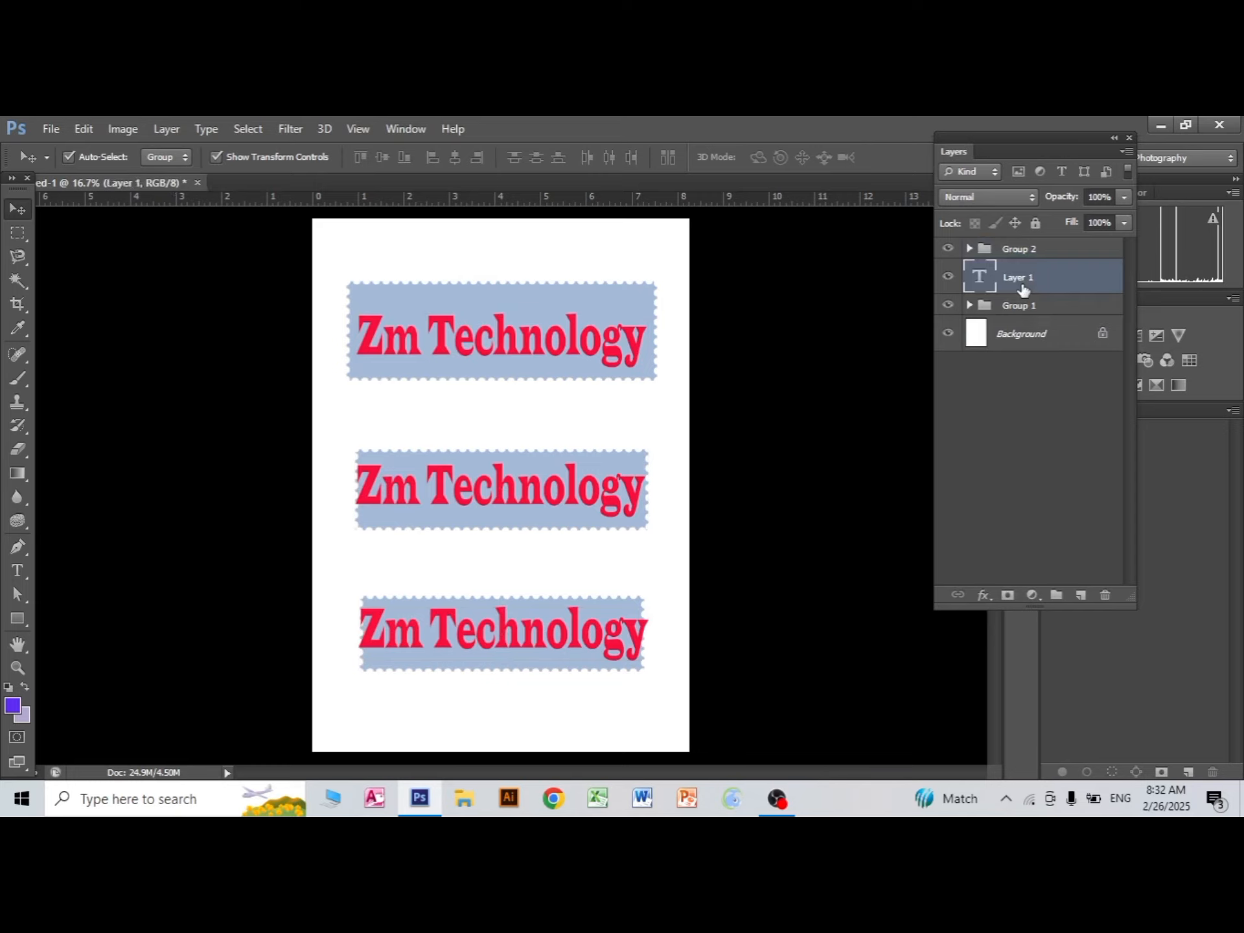
key(Delete)
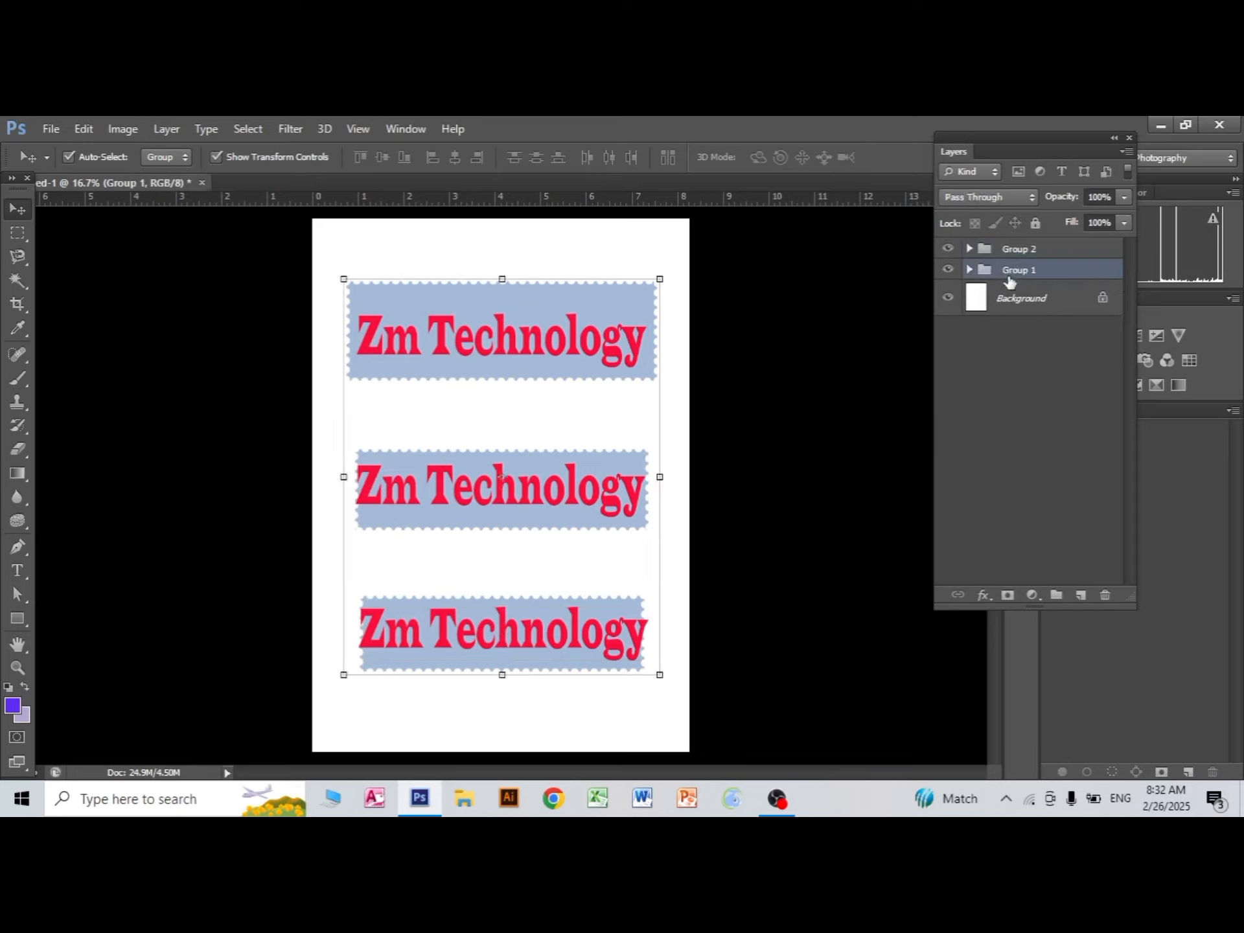
- Rename the group of rectangles as "rectengle" and the group of texts as "text", and deselect the layers
double_click(1021, 272)
text(rectengle)
key(Return)
double_click(1021, 250)
text(text)
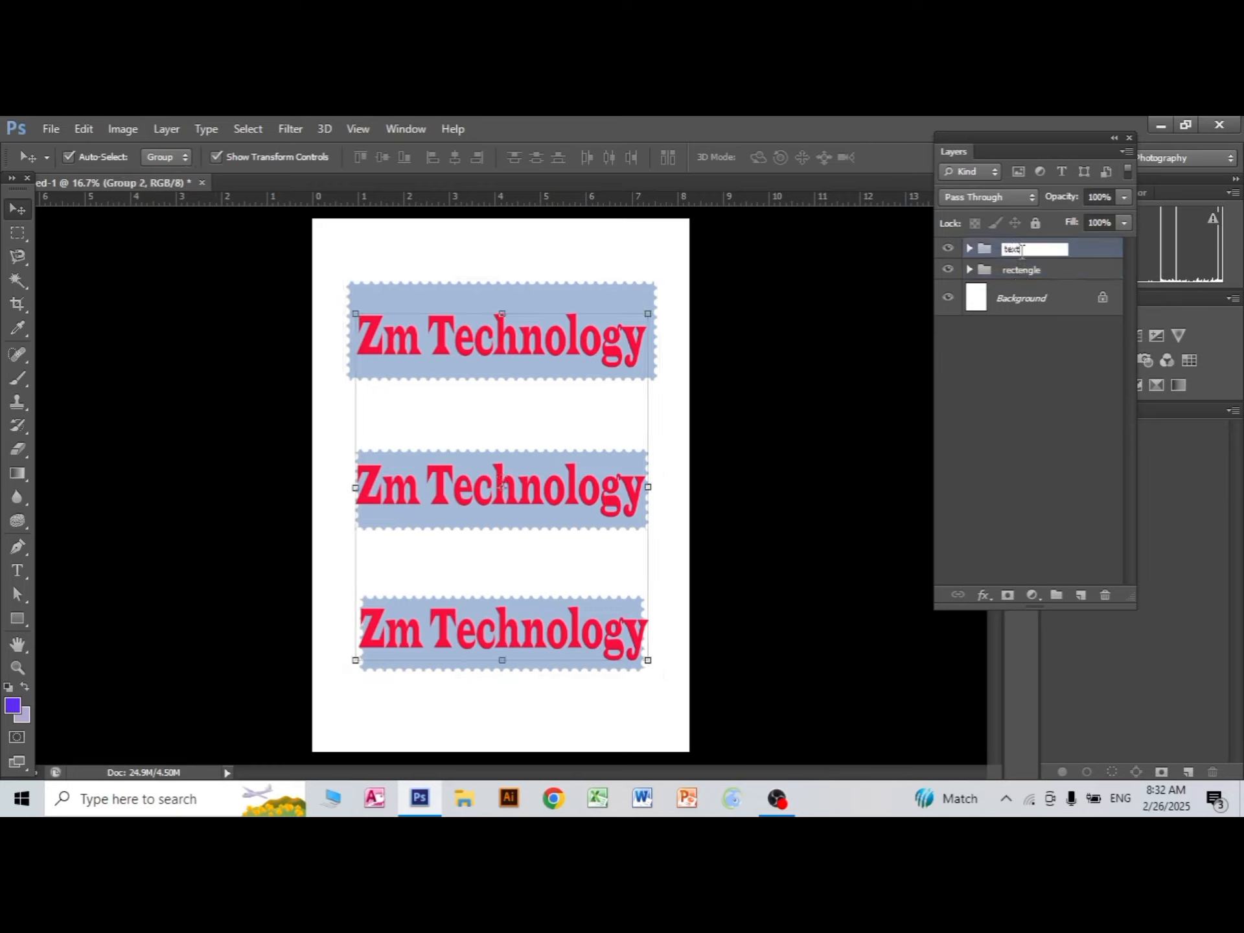
key(Return)
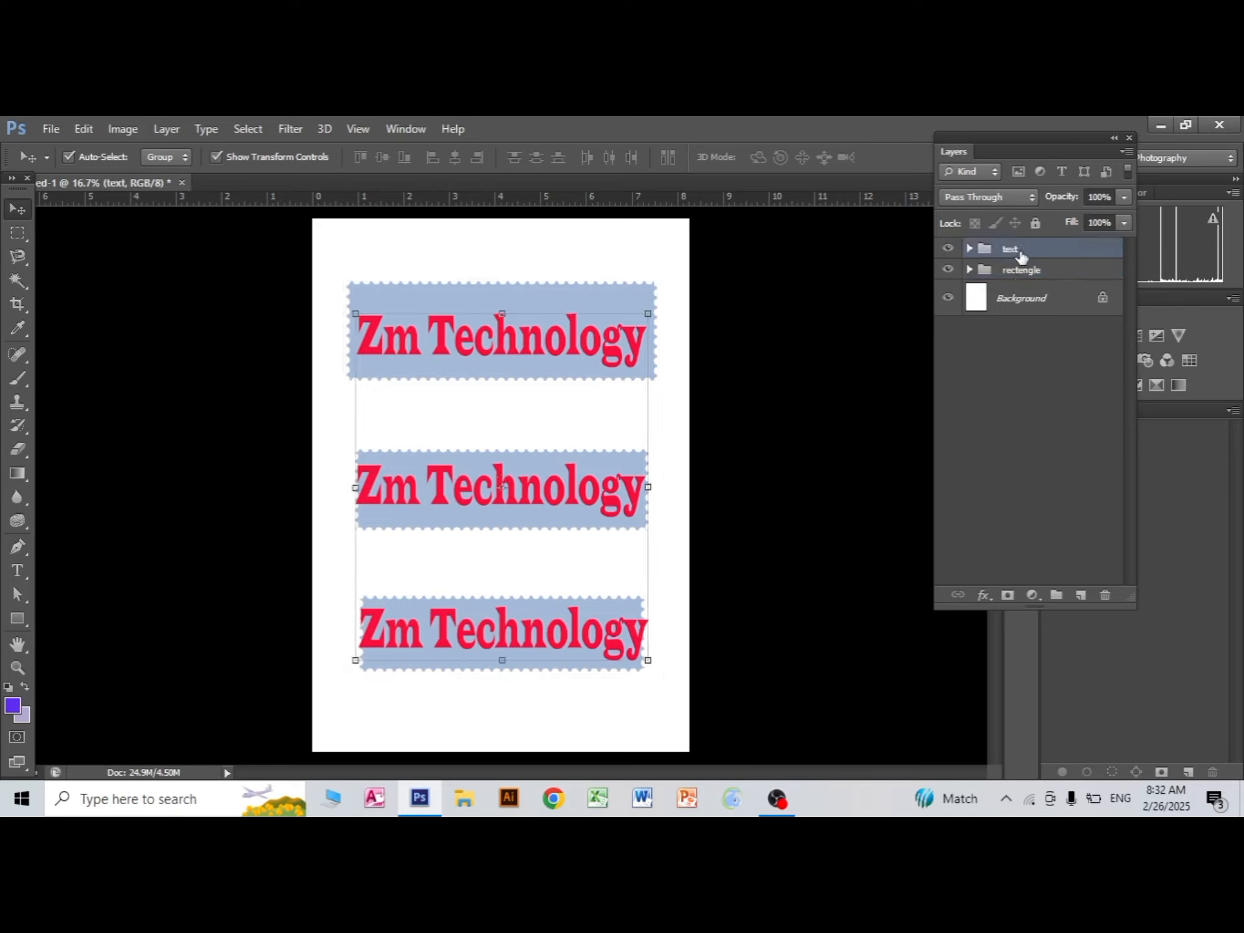
click(847, 358)
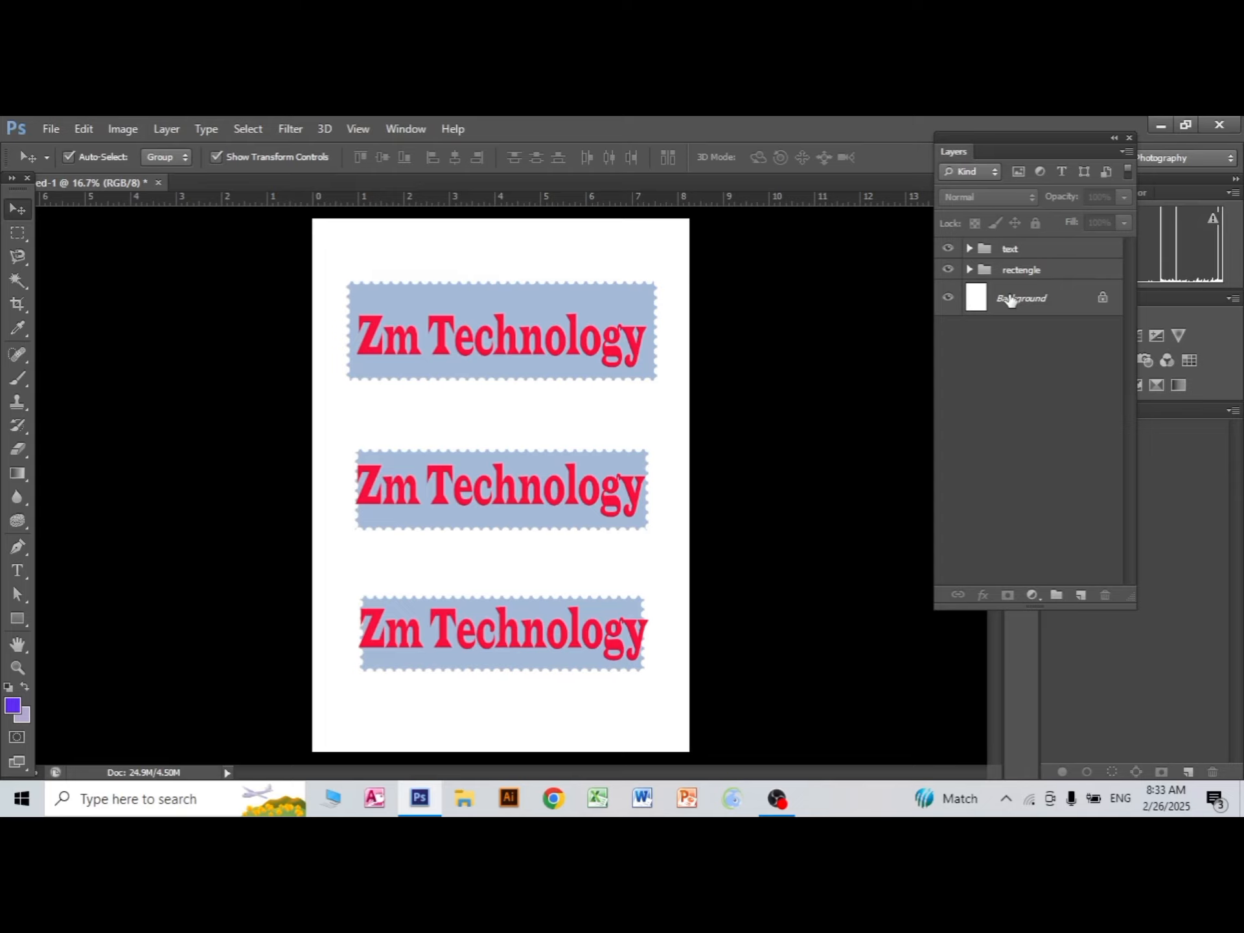
- Ungroup the rectengle and text groups, and nudge the text on the uppermost rectangle slightly
click(1021, 272)
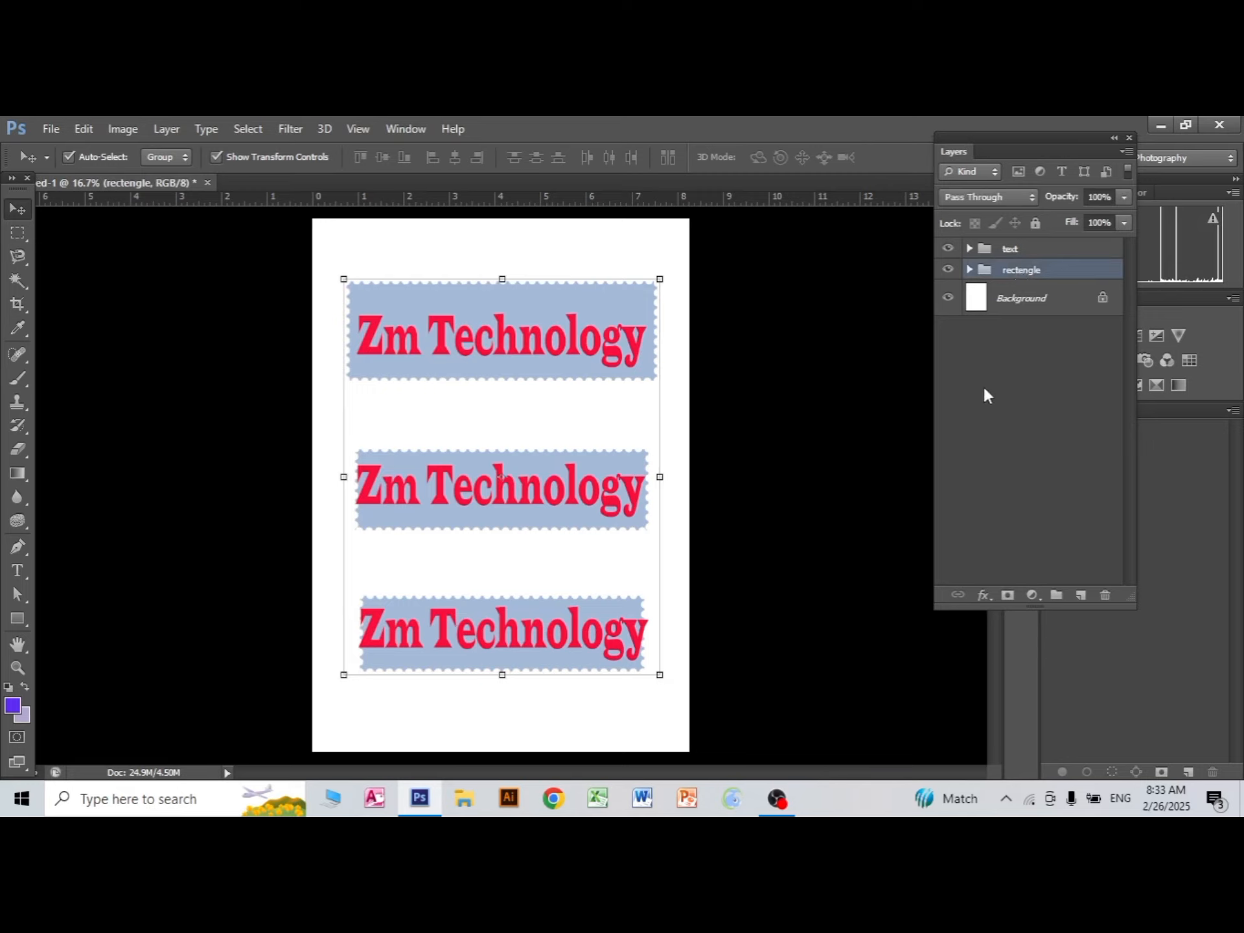
key(ctrl+shift+g)
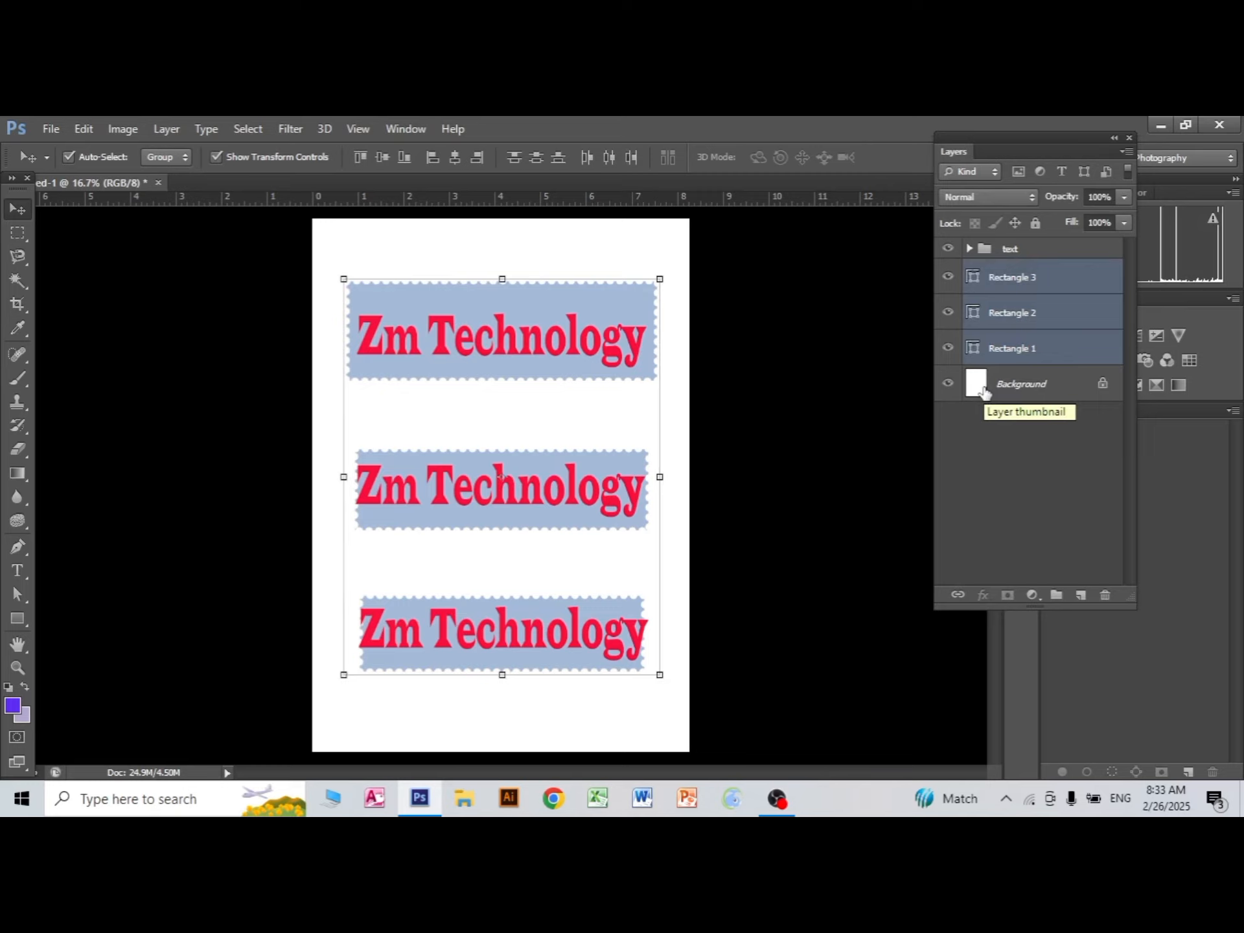
click(1016, 249)
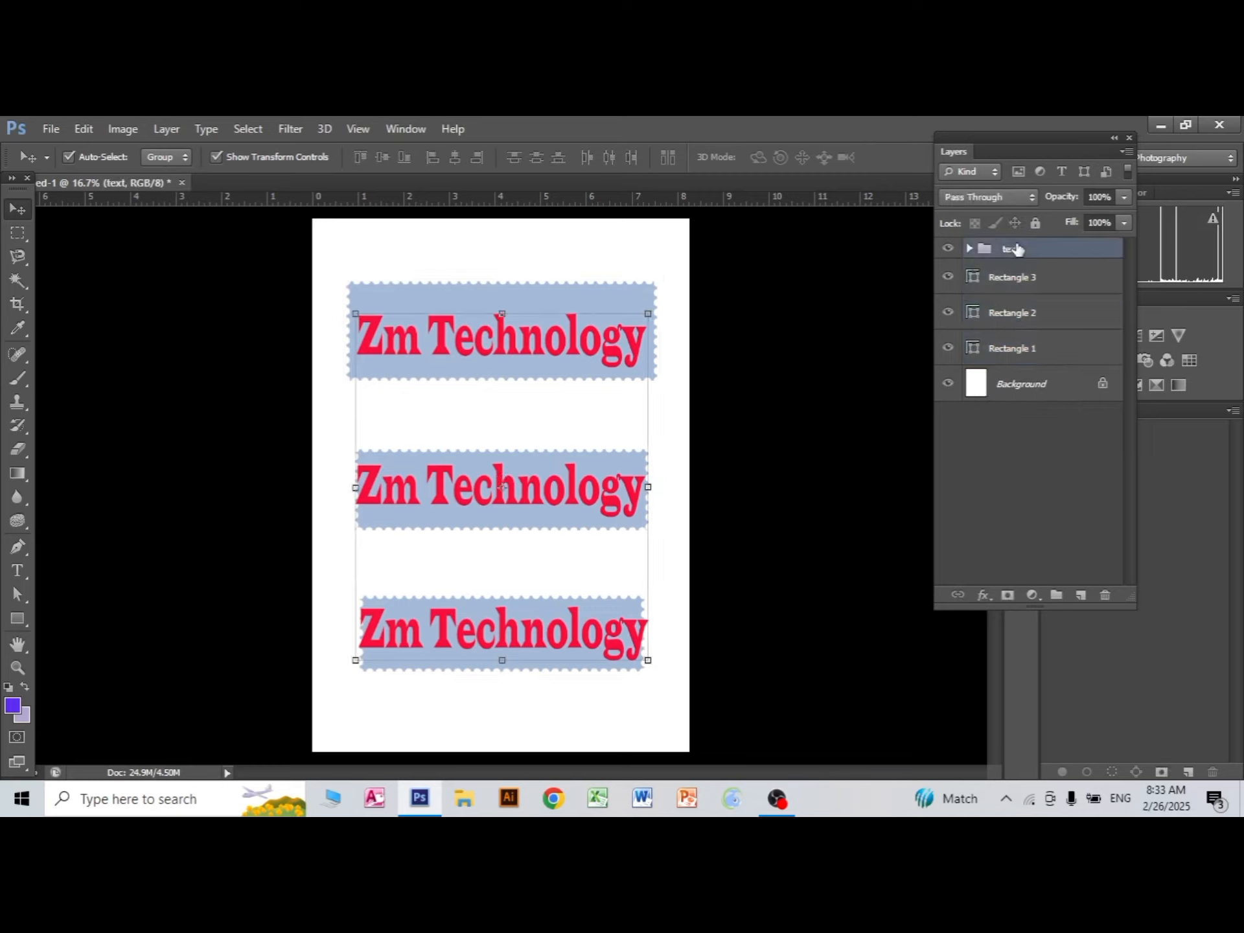
key(ctrl+shift+g)
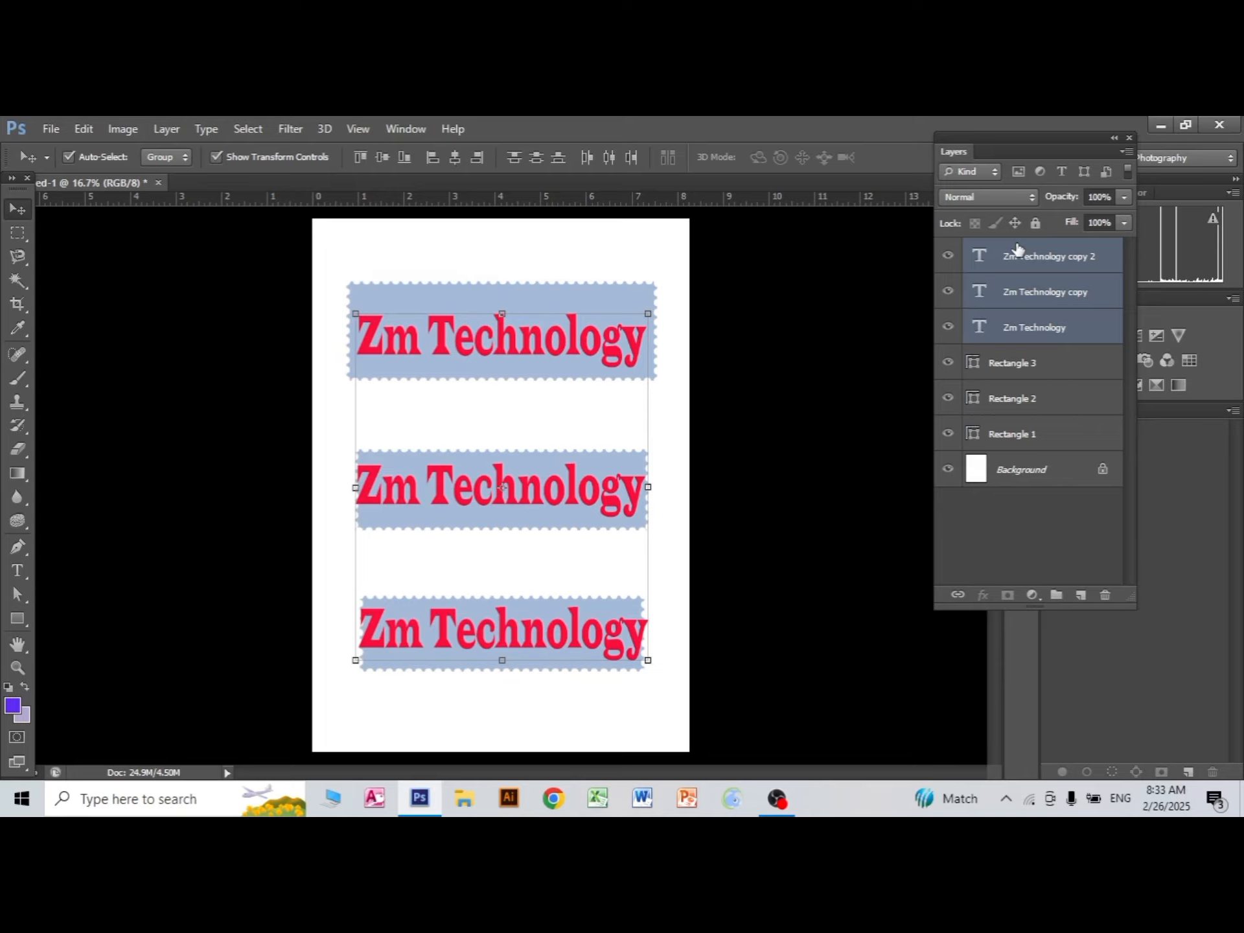
click(908, 512)
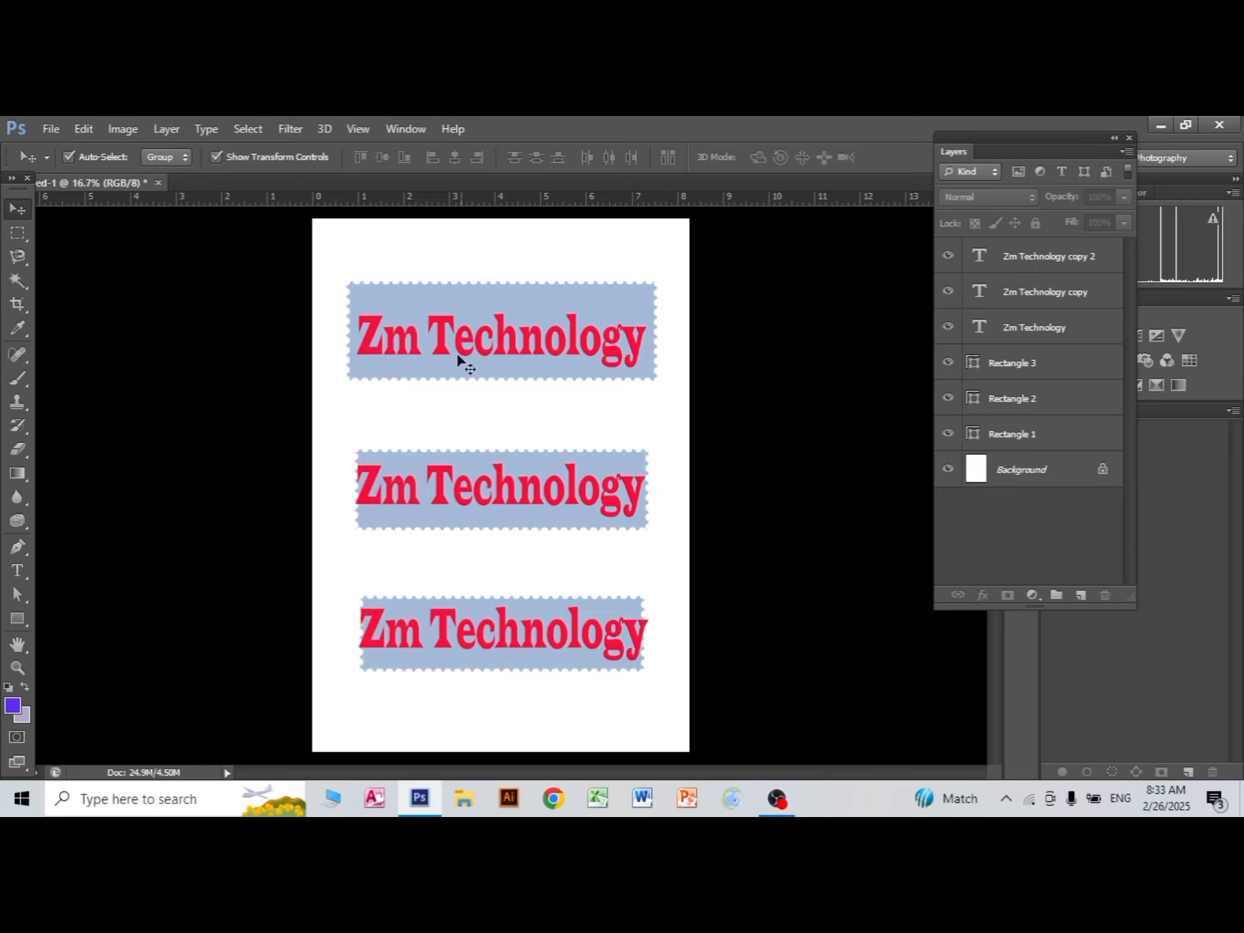
mouse_move(389, 356)
mouse_down()
mouse_move(392, 324)
mouse_move(392, 345)
mouse_up()
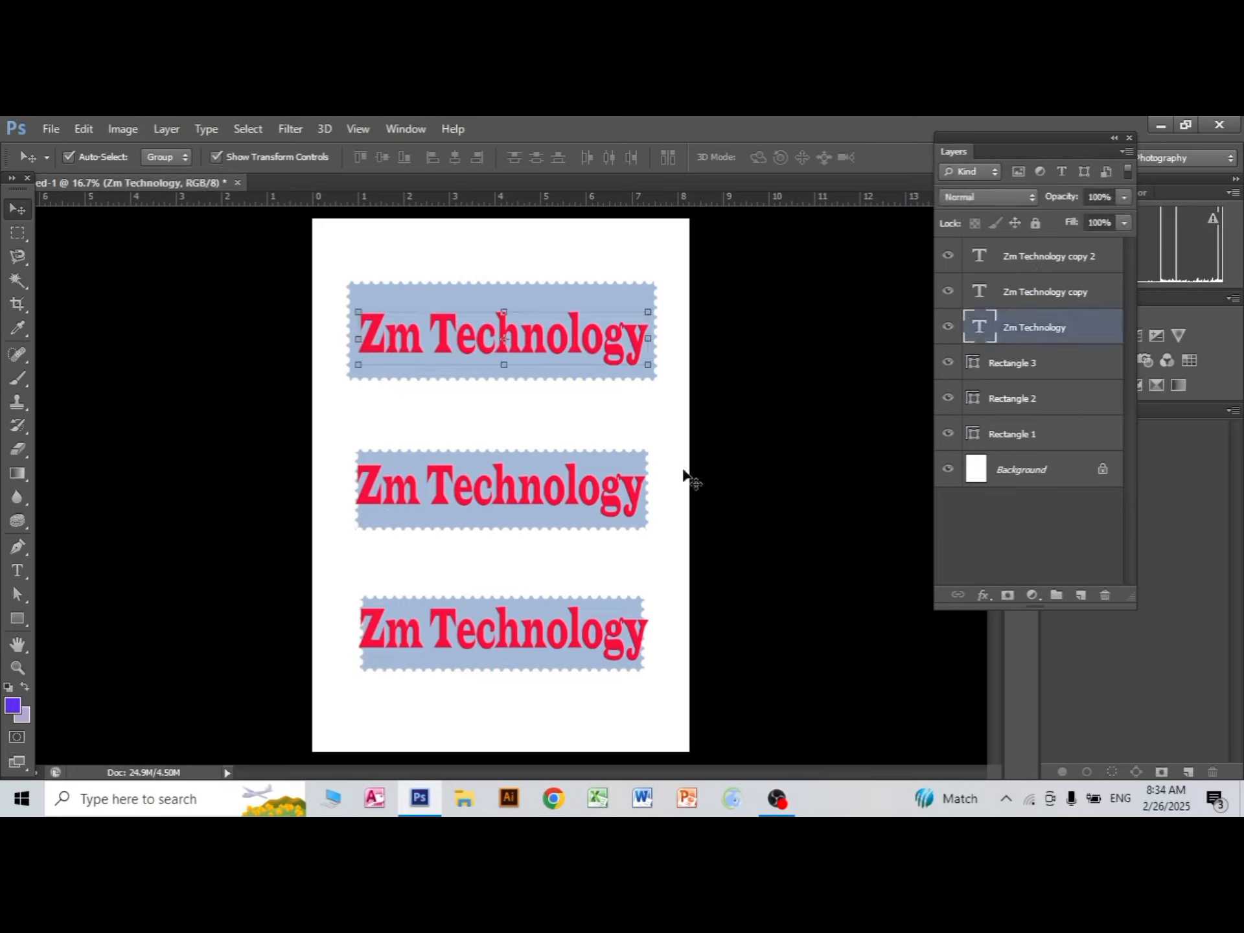
- Link all six text and rectangle layers and move them together slightly up the page
click(997, 259)
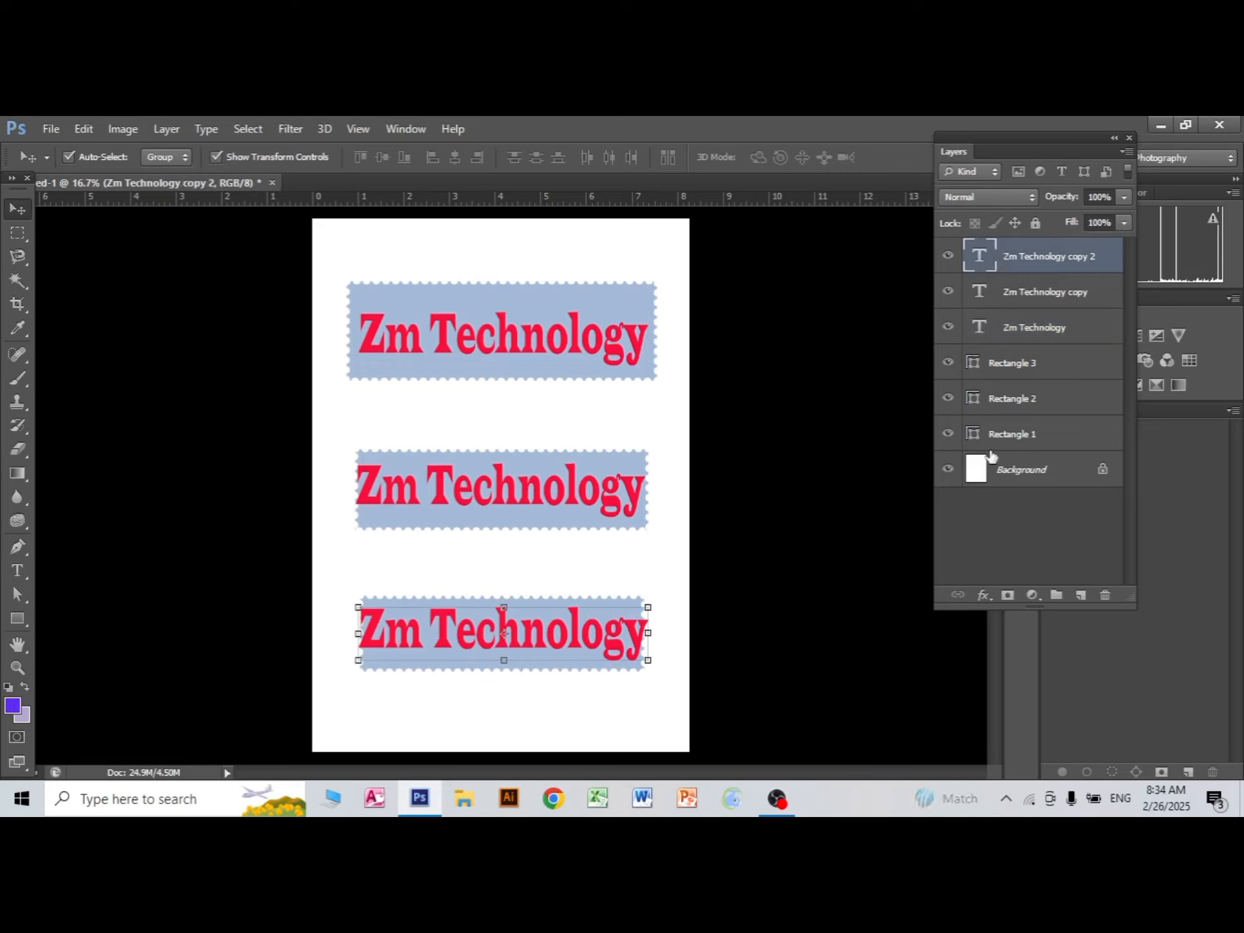
click(1005, 293)
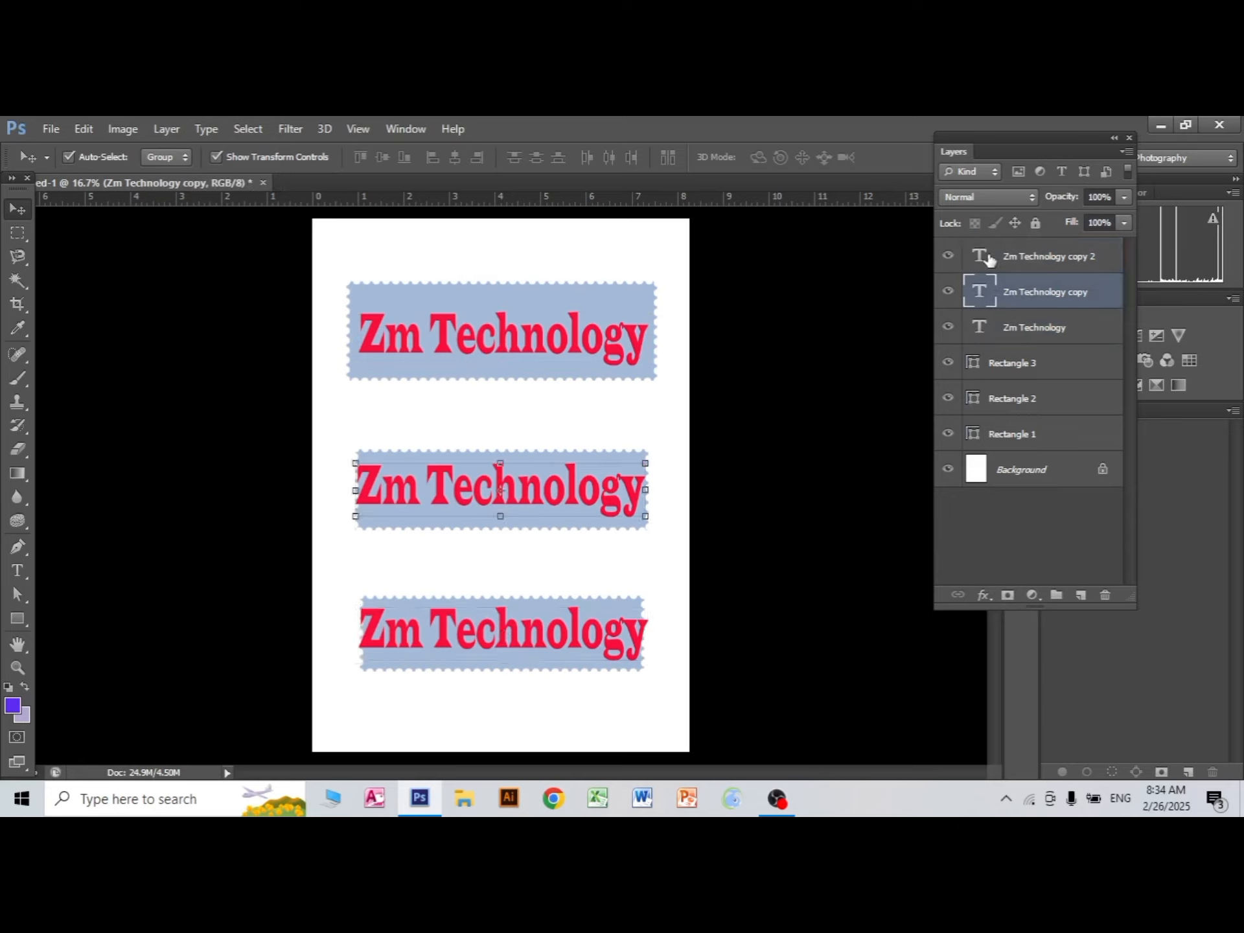
click(985, 256)
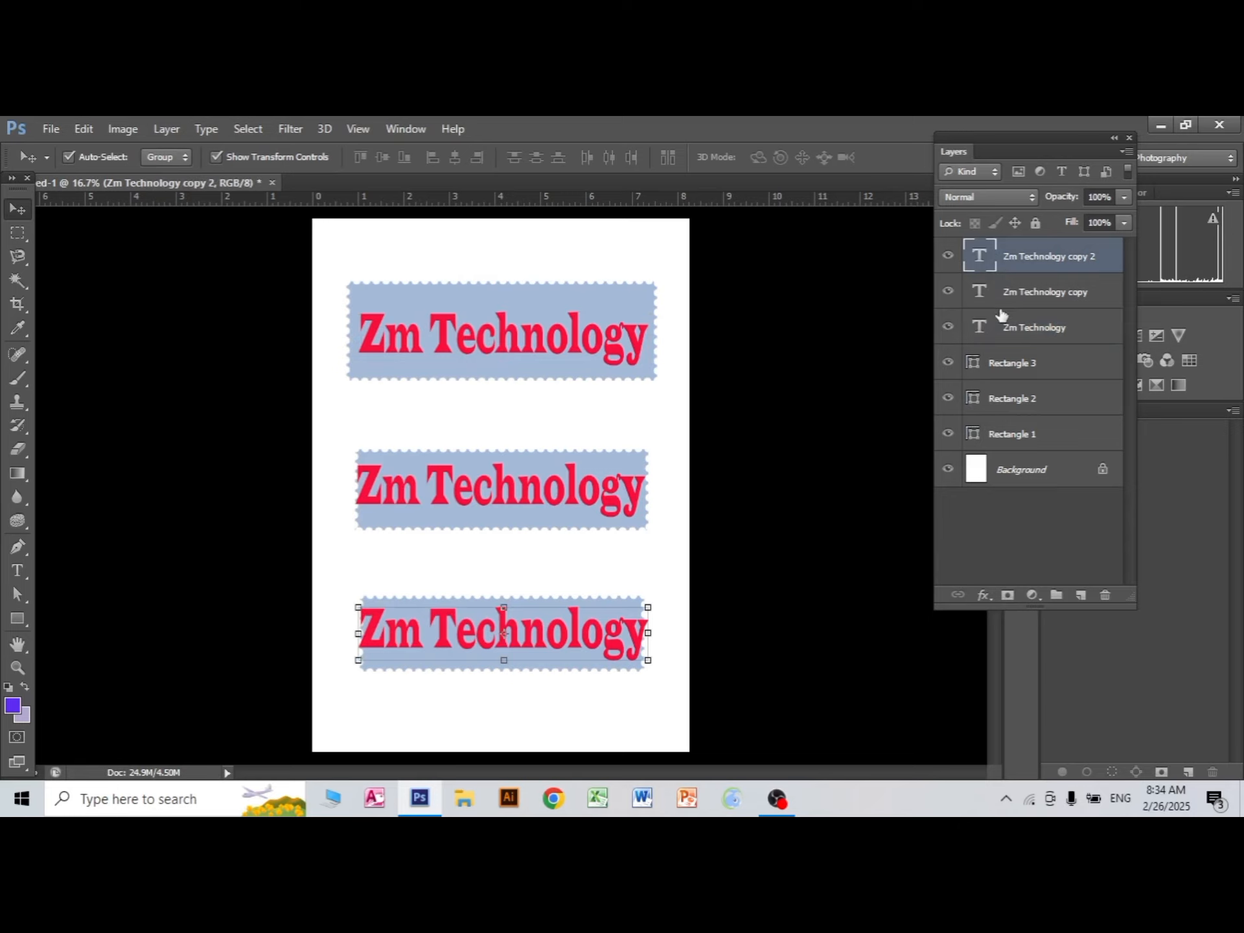
shift+click(998, 439)
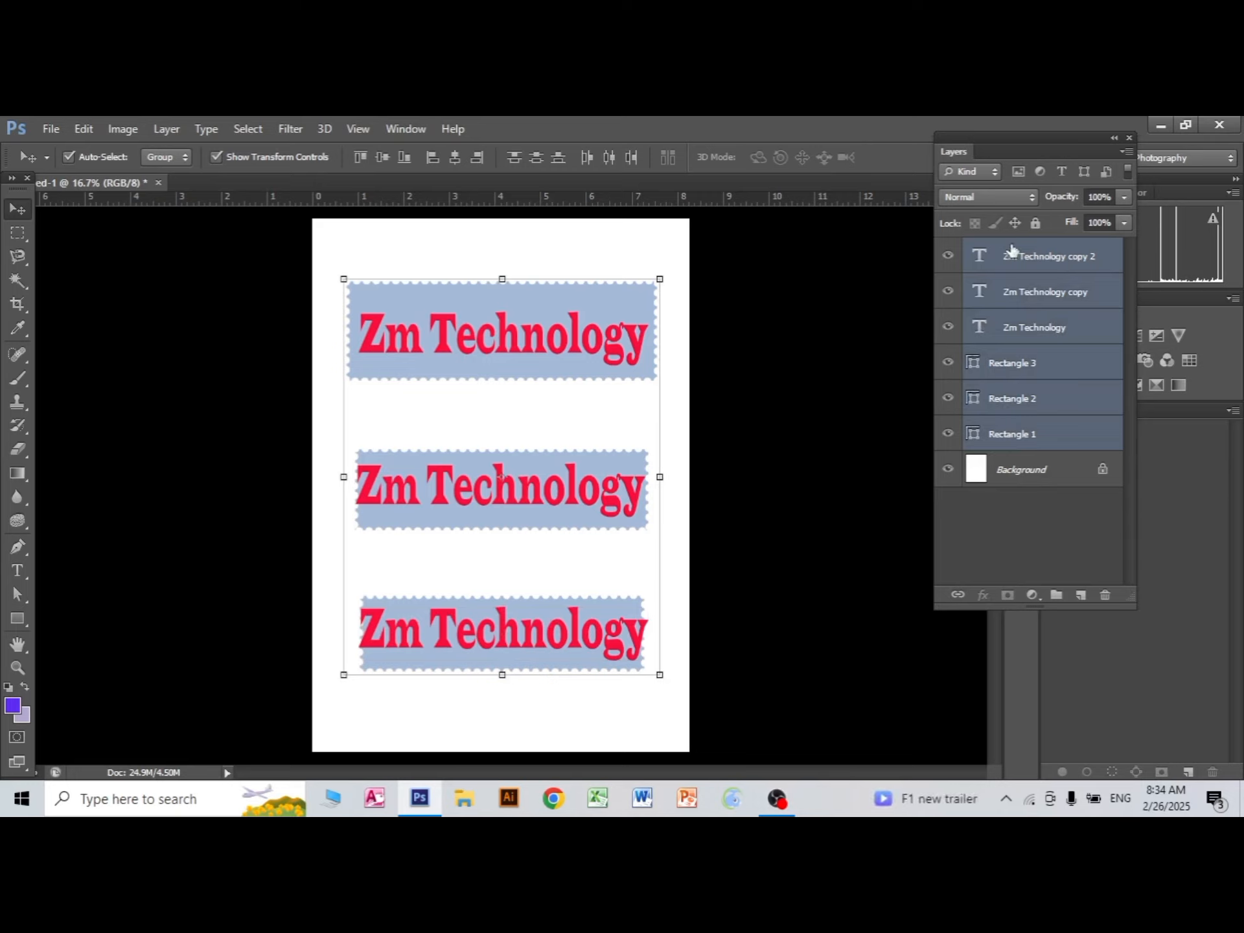
click(957, 597)
click(754, 406)
drag(417, 353, 466, 348)
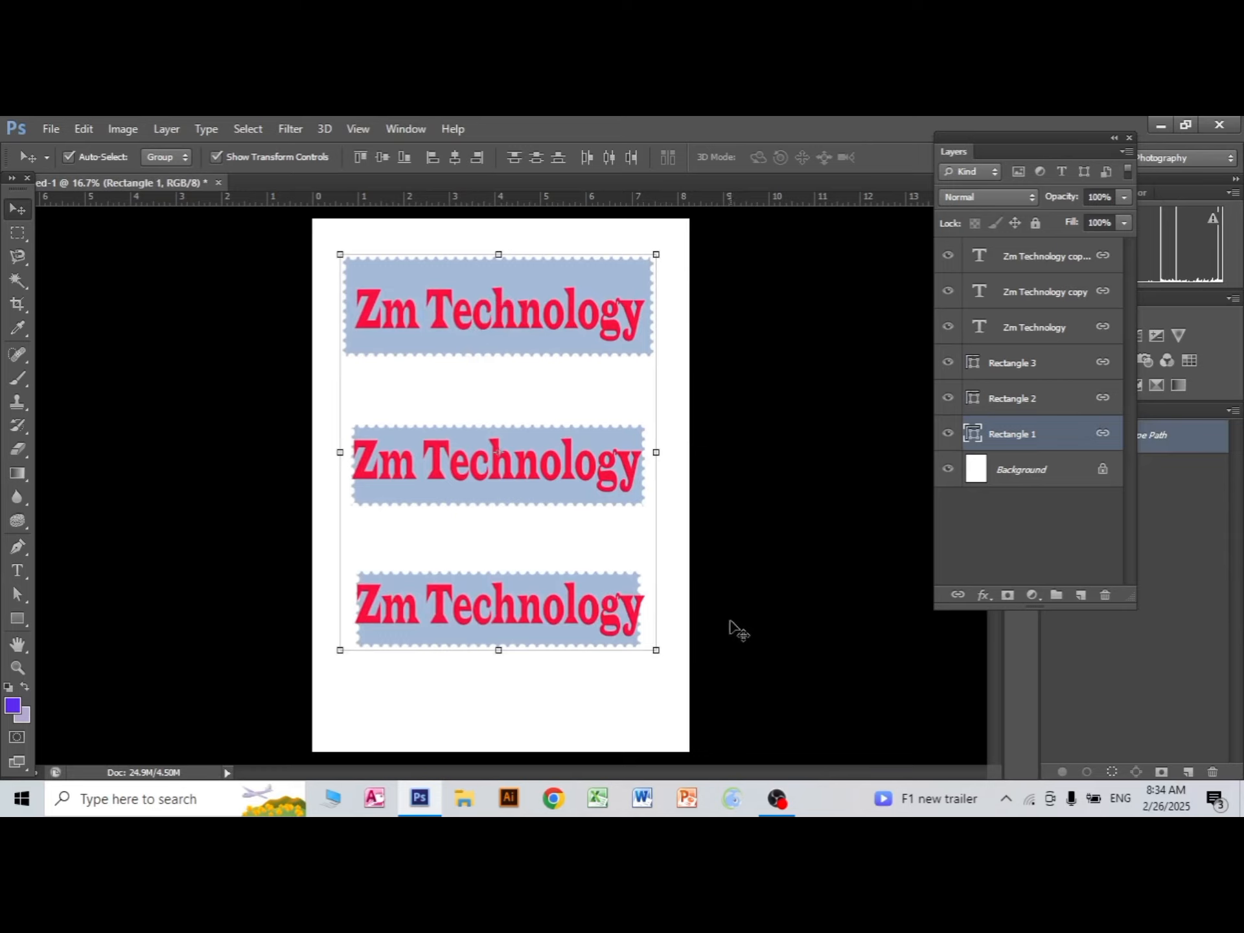
- Select the six linked layers from Zm Technology copy 2 to Rectangle 1 and unlink them
click(982, 263)
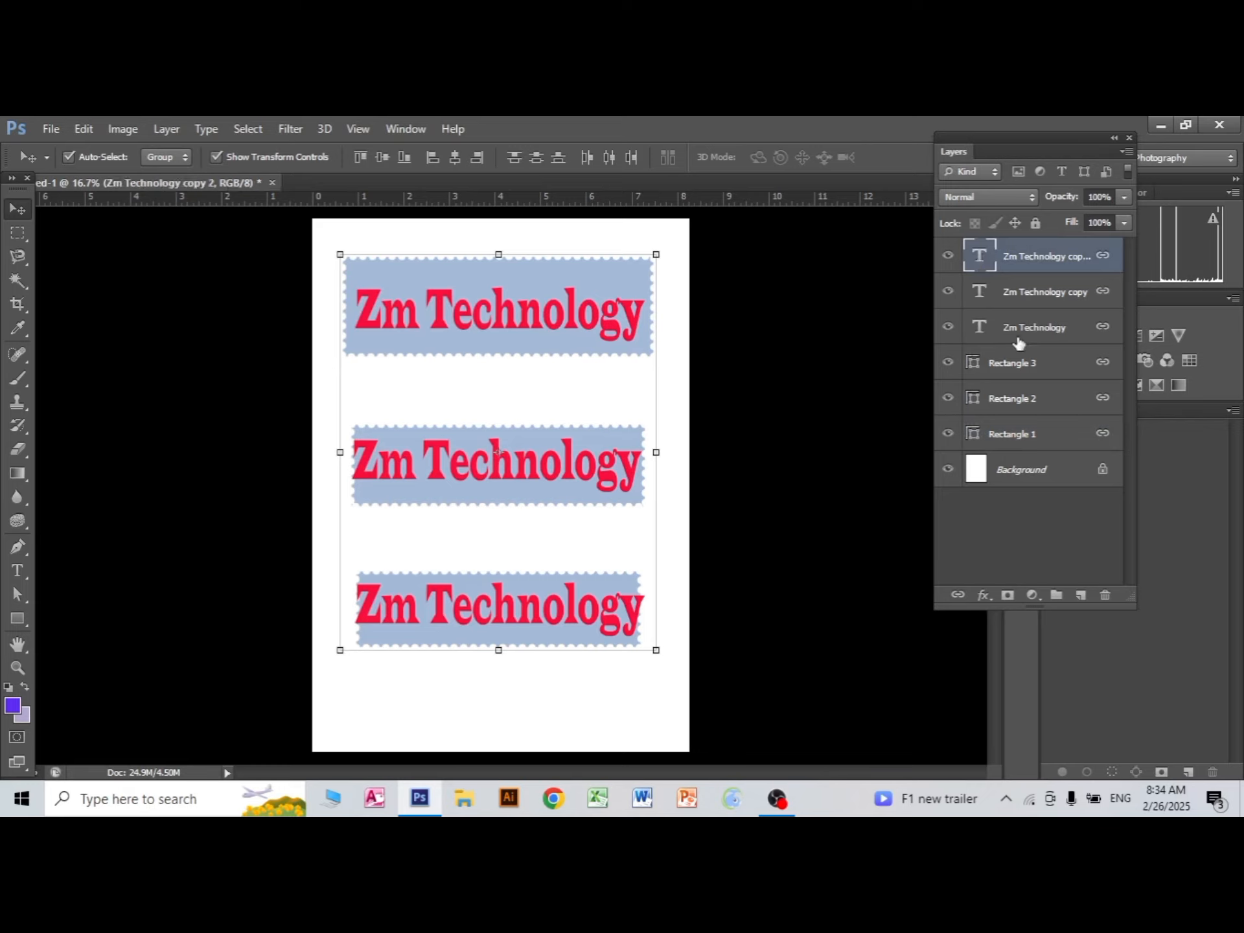
shift+click(1011, 434)
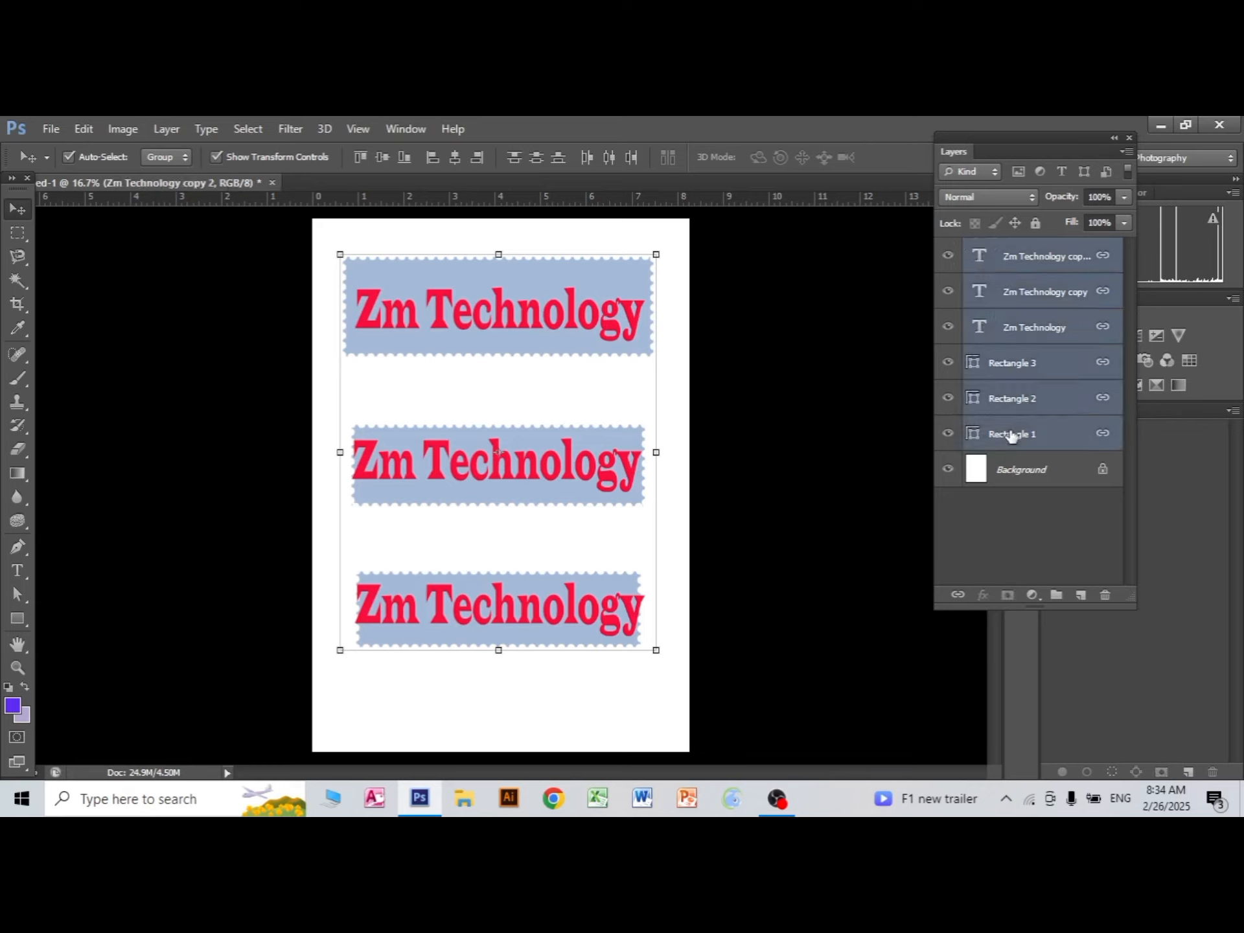
click(957, 595)
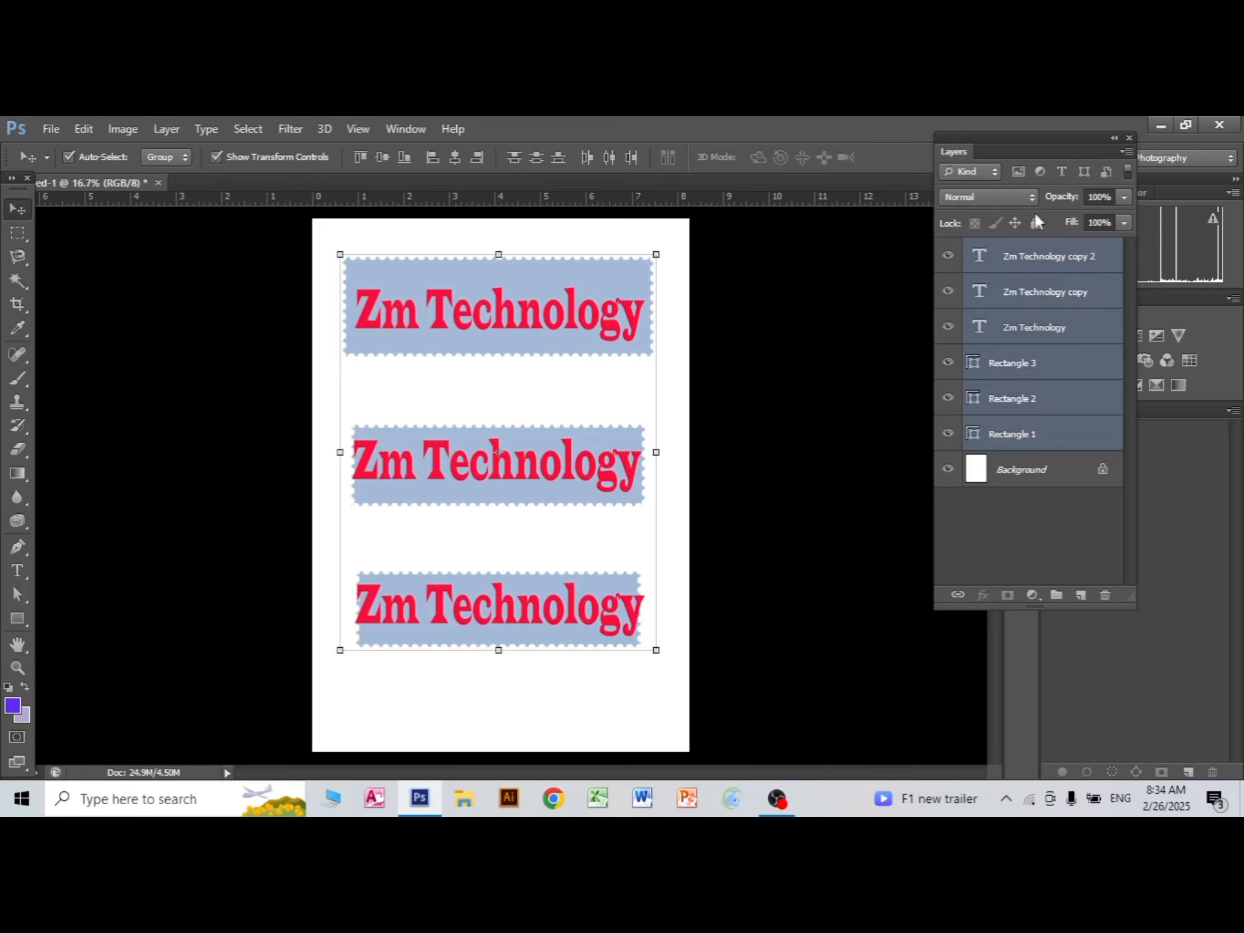
- Select all text and rectangle layers without the Background and lock them completely
click(1058, 329)
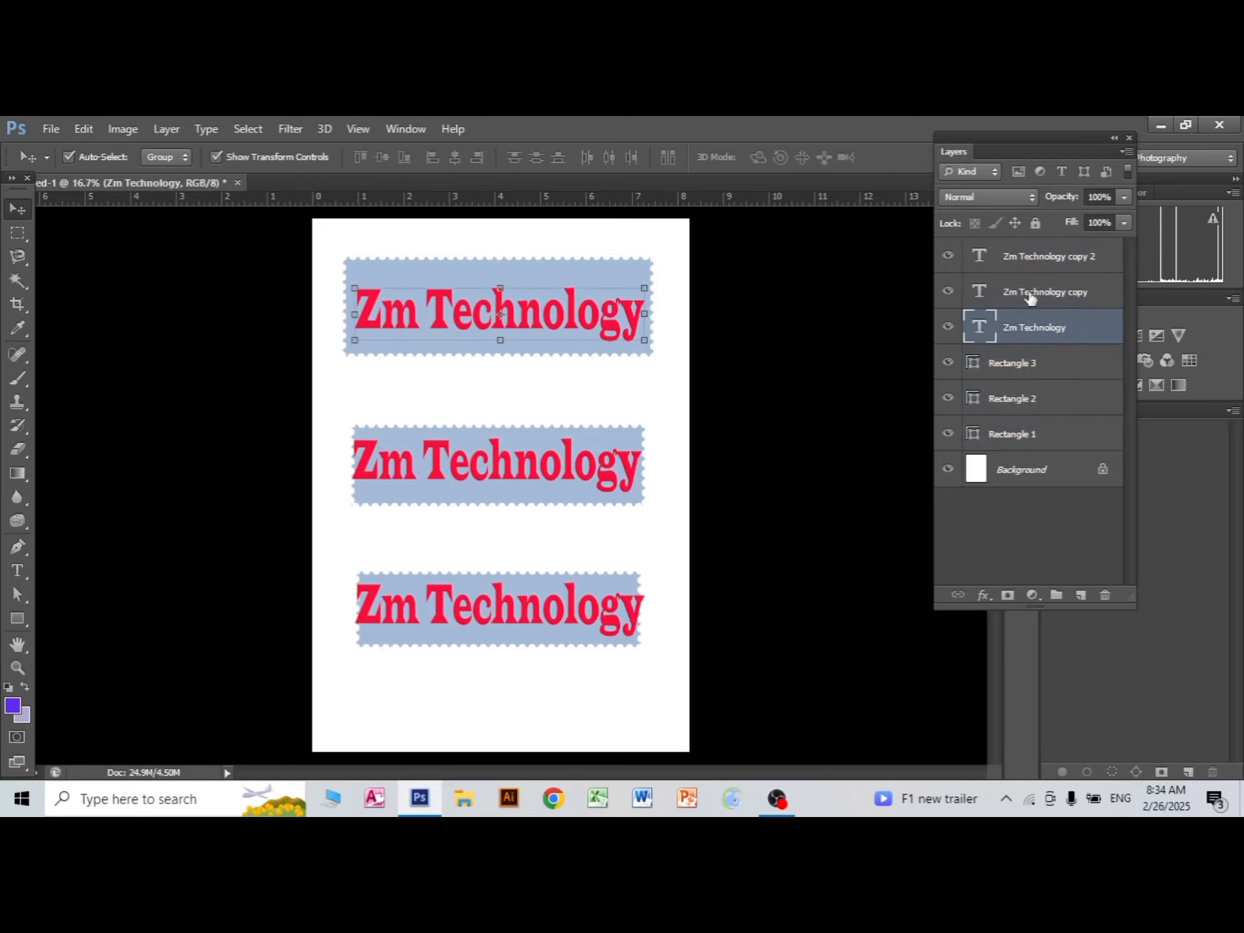
click(1016, 257)
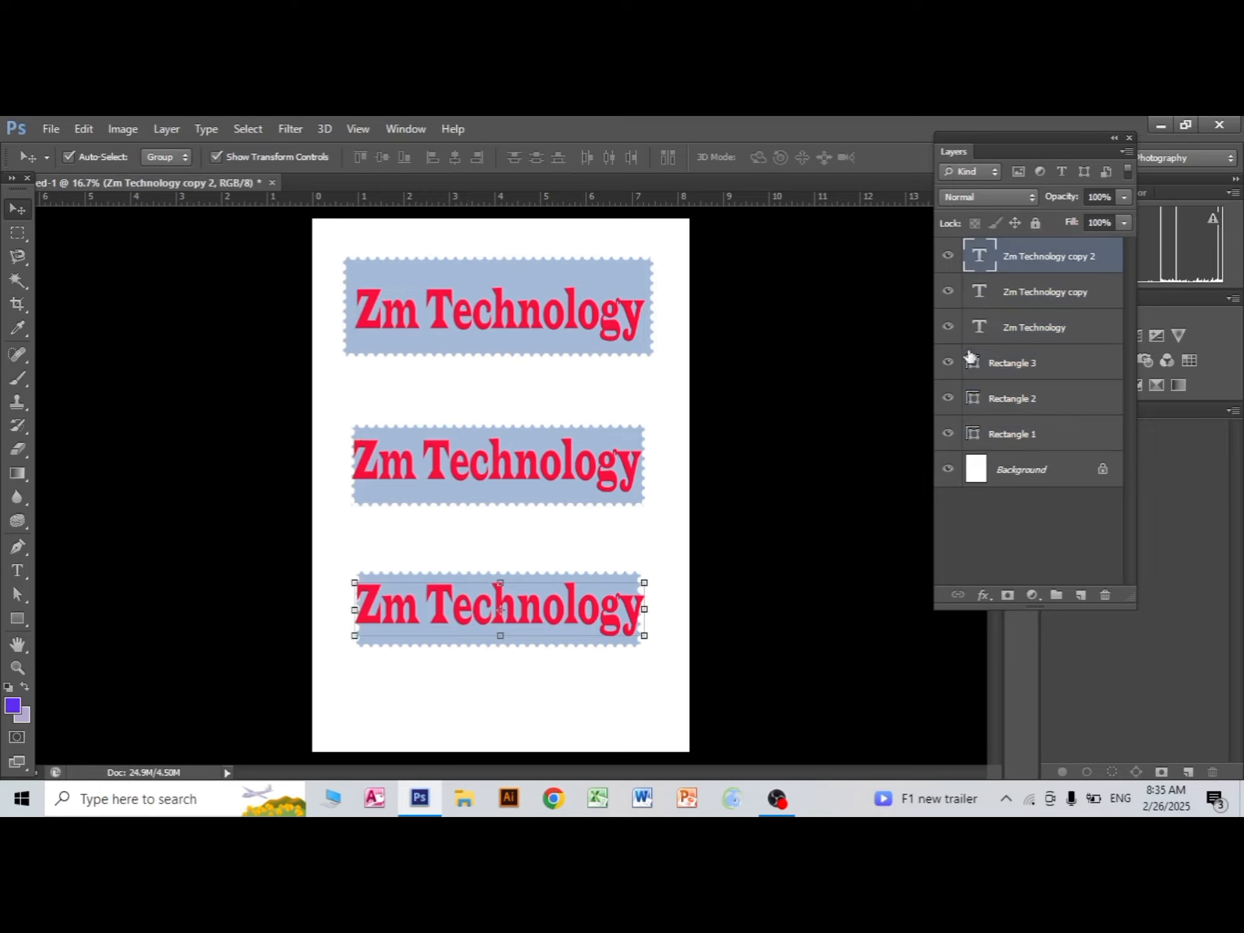
shift+click(1000, 472)
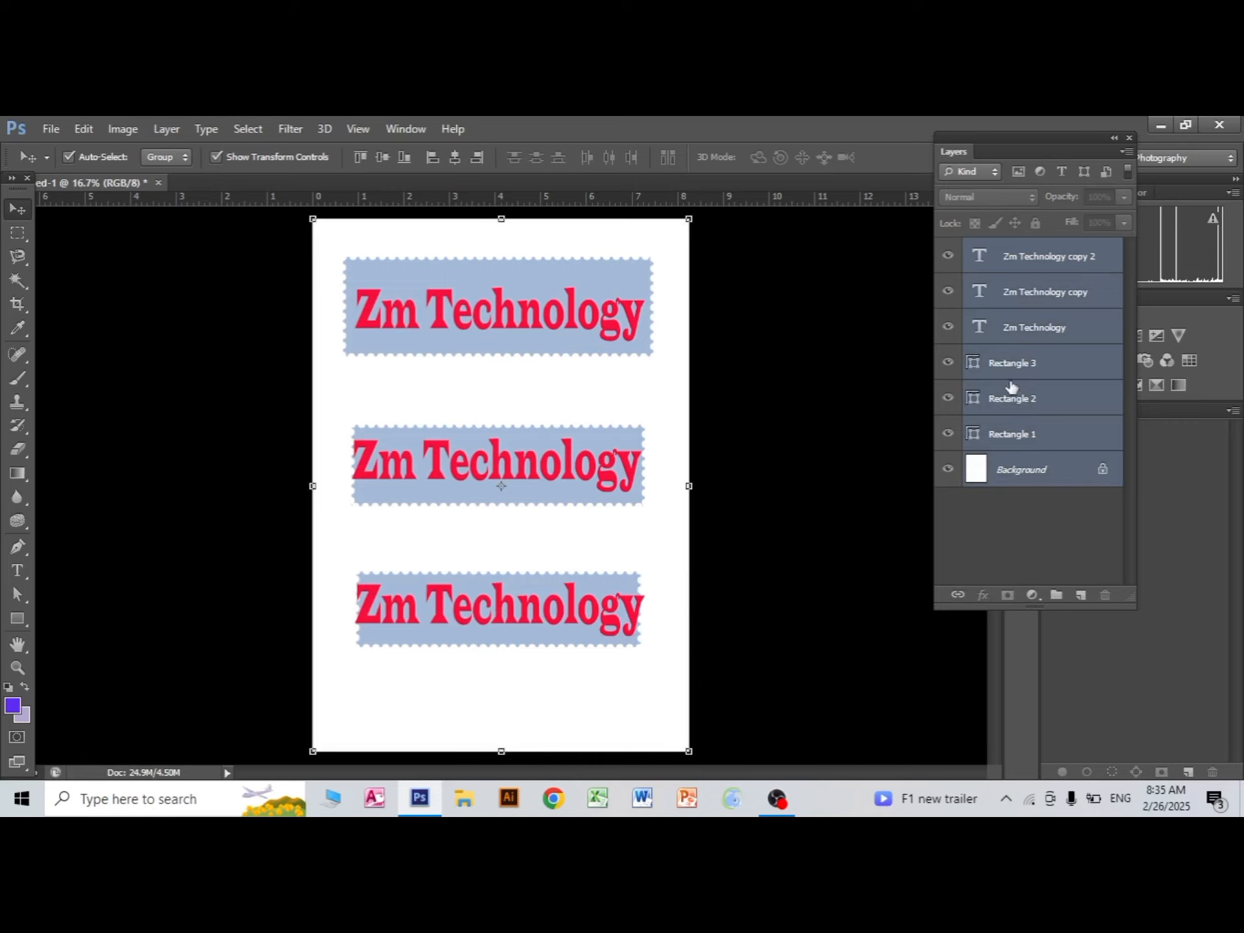
shift+click(1008, 438)
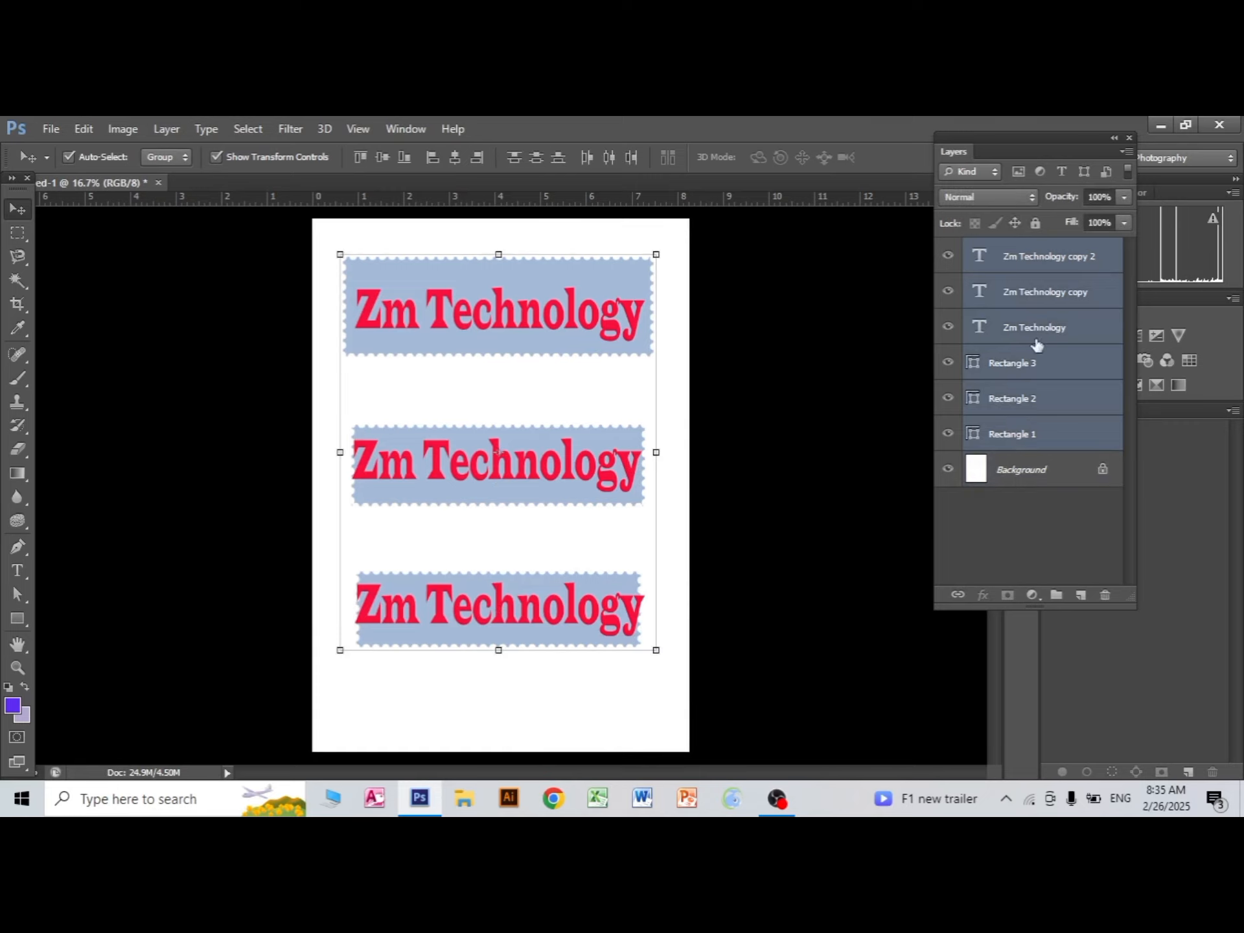
click(1036, 222)
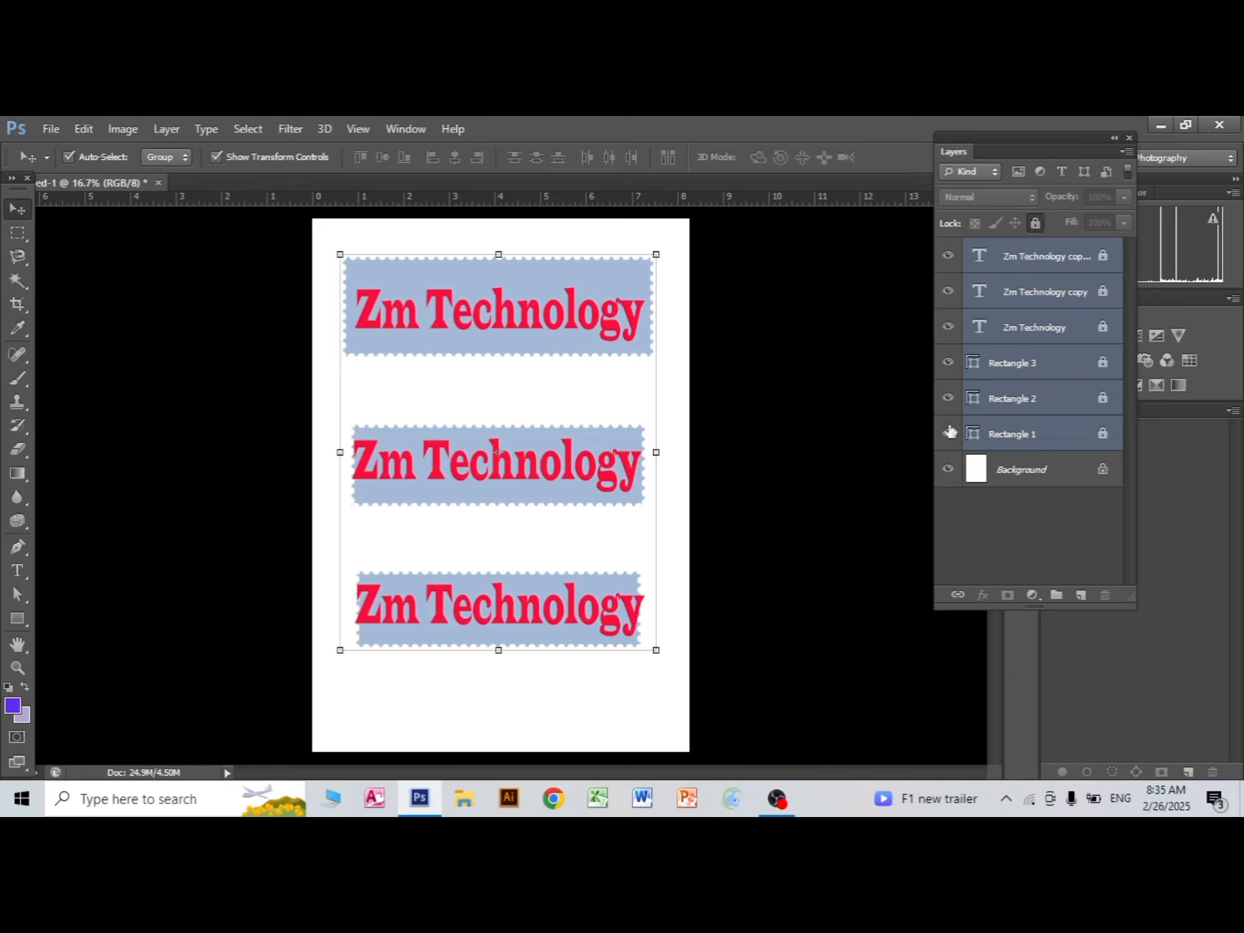
- Try to move the locked texts and rectangles on the canvas
click(518, 326)
drag(492, 372, 543, 528)
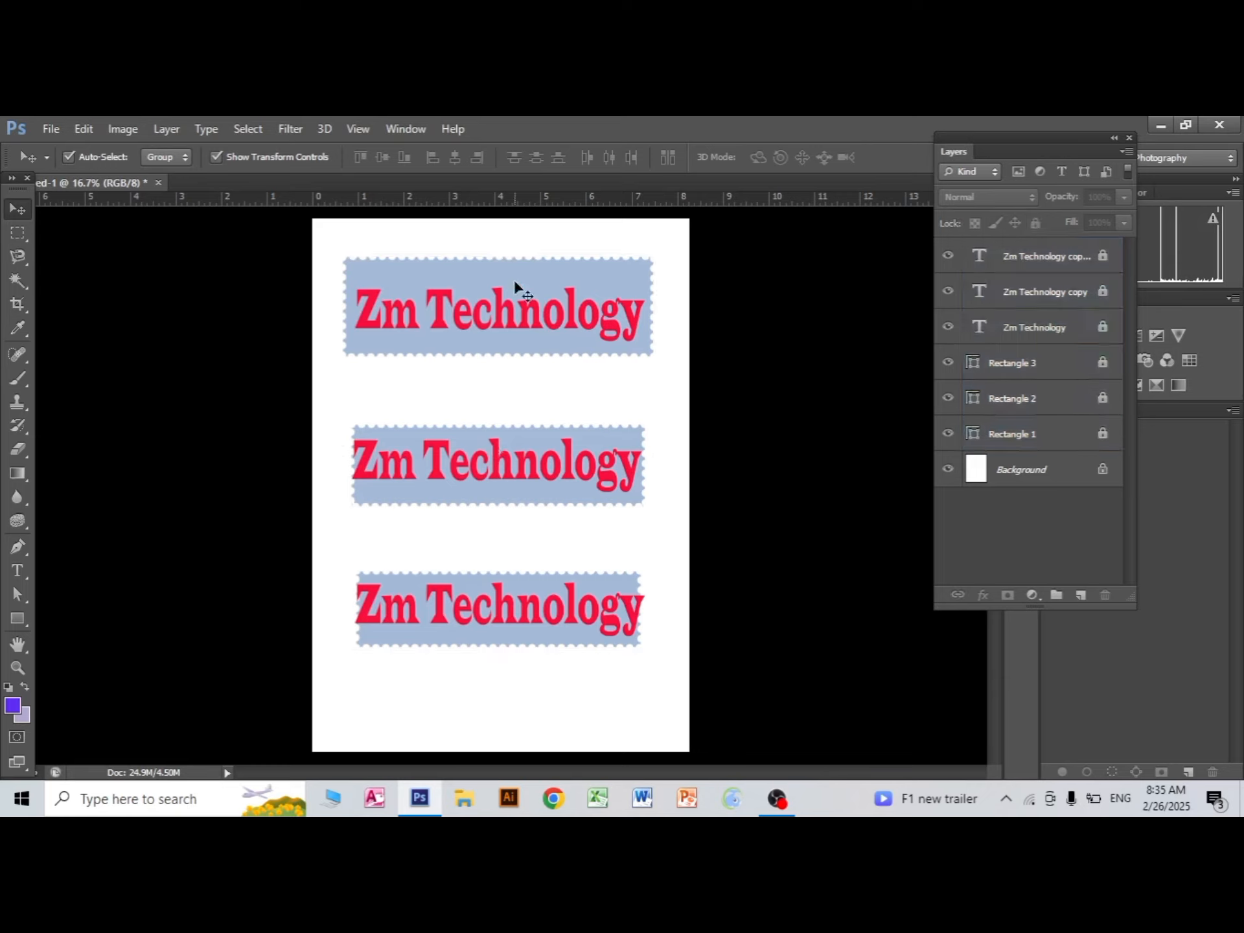
drag(512, 280, 559, 441)
drag(400, 291, 511, 604)
drag(492, 375, 580, 610)
- Unlock the six text and rectangle layers together and deselect them
click(1009, 256)
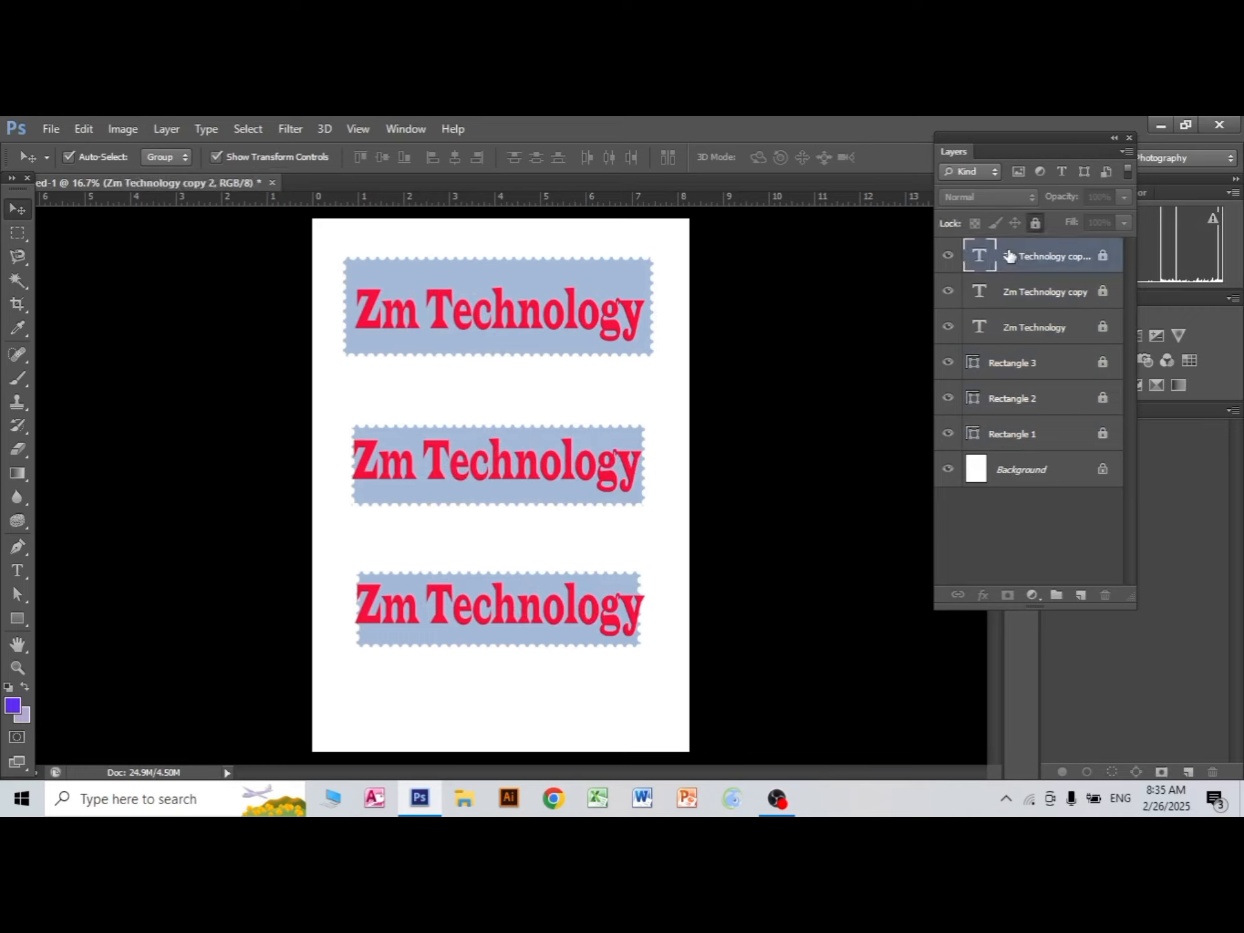
shift+click(1025, 435)
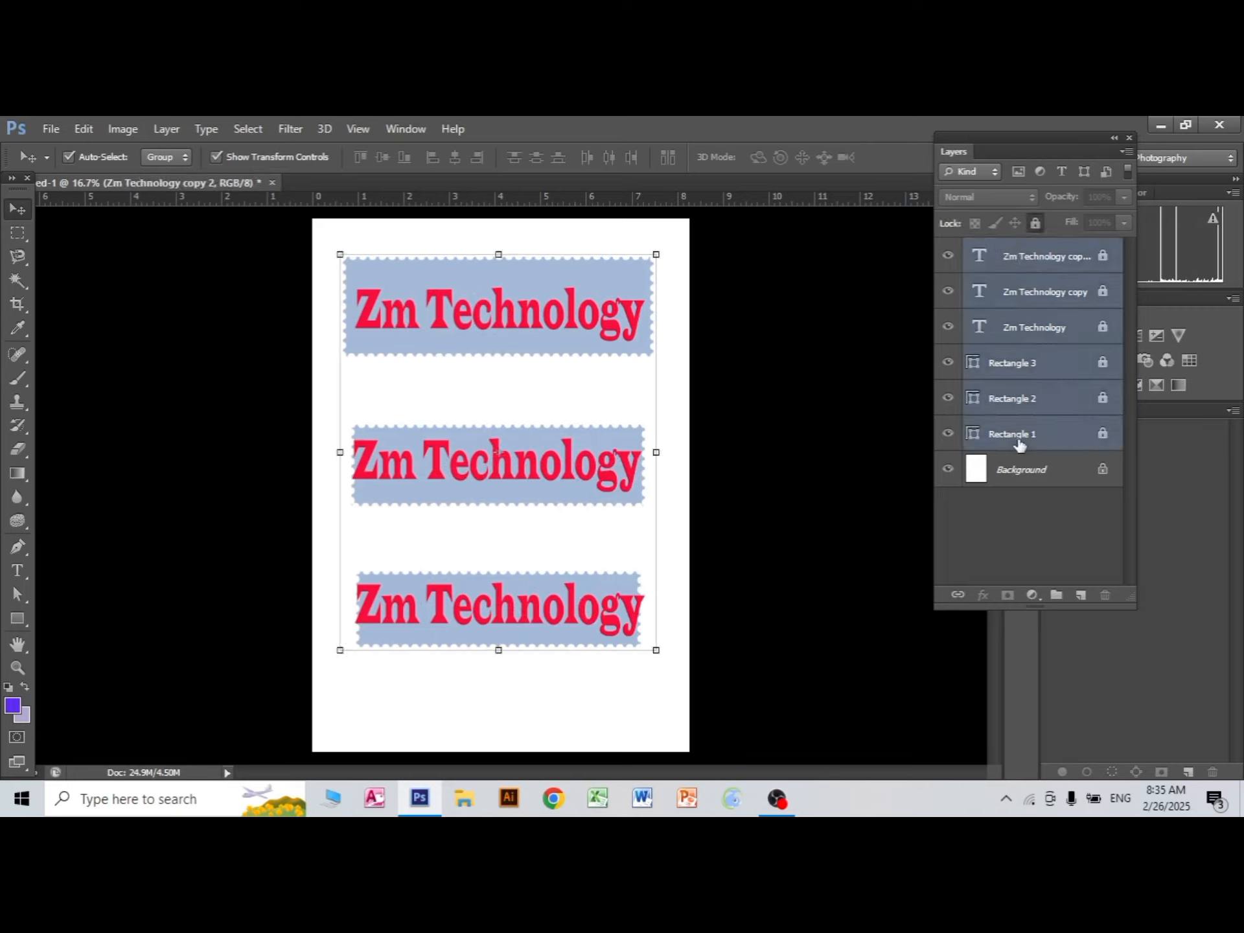
click(1032, 224)
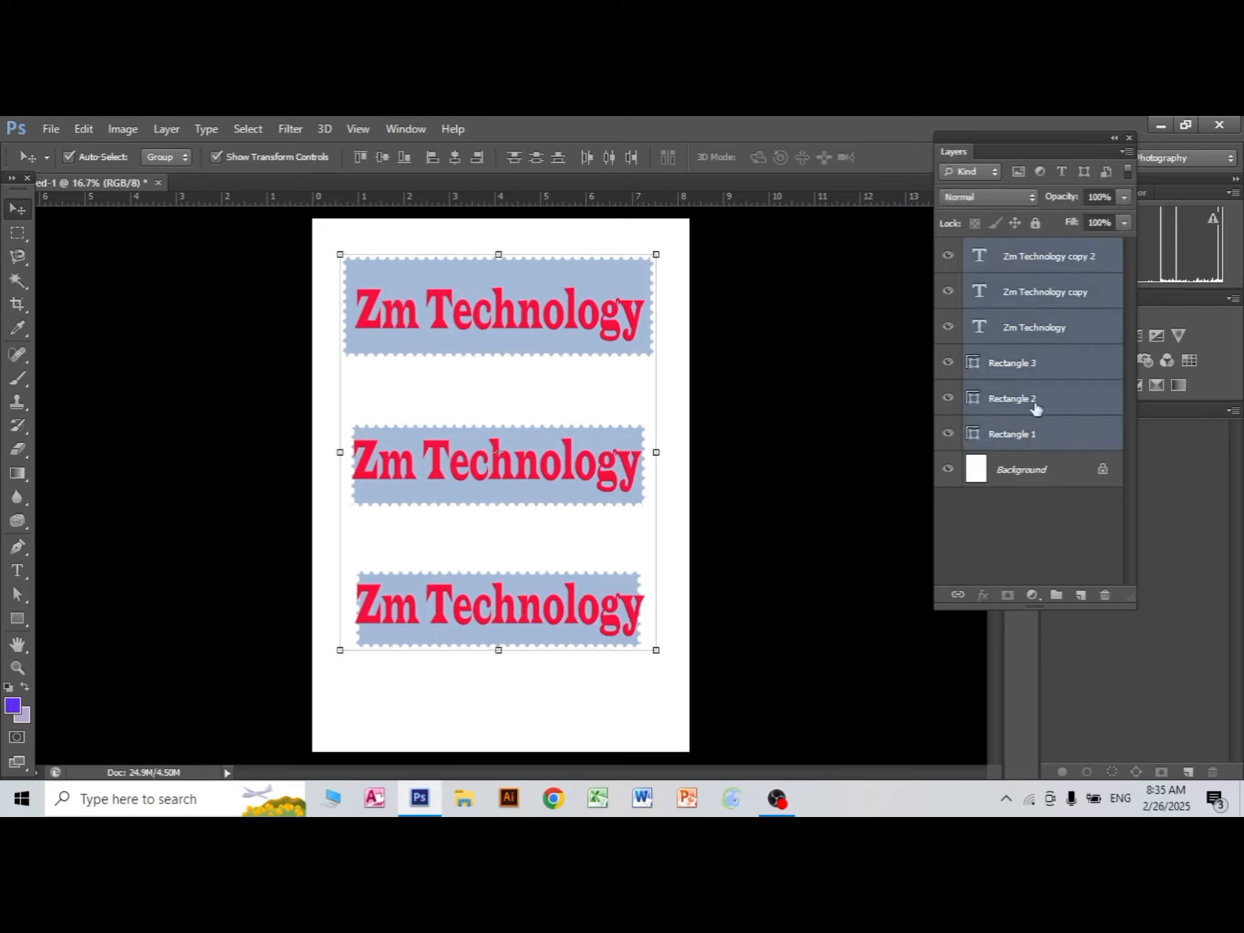
click(878, 446)
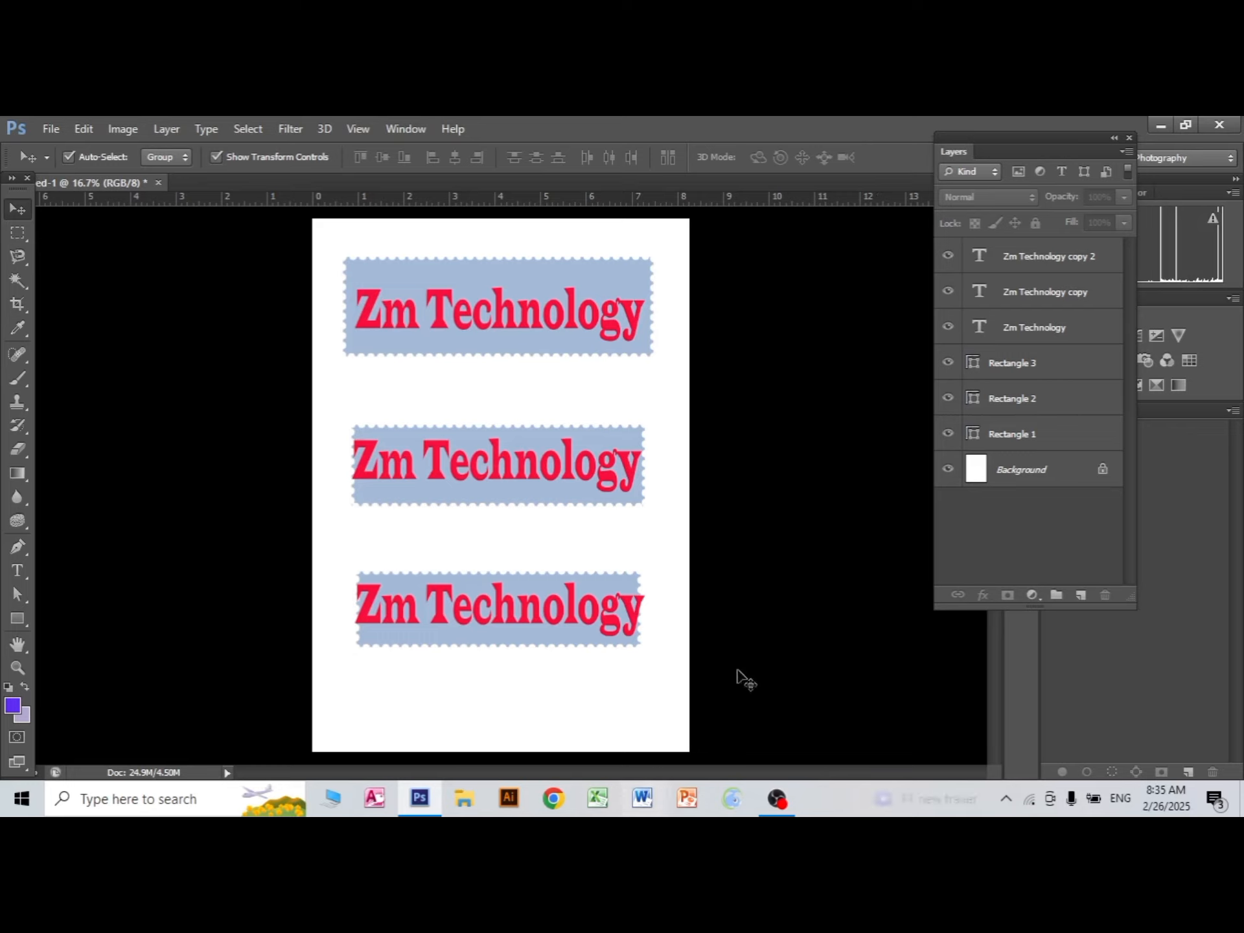
- Turn off Auto-Select for the Move tool and nudge the text on the uppermost rectangle slightly upward
click(431, 327)
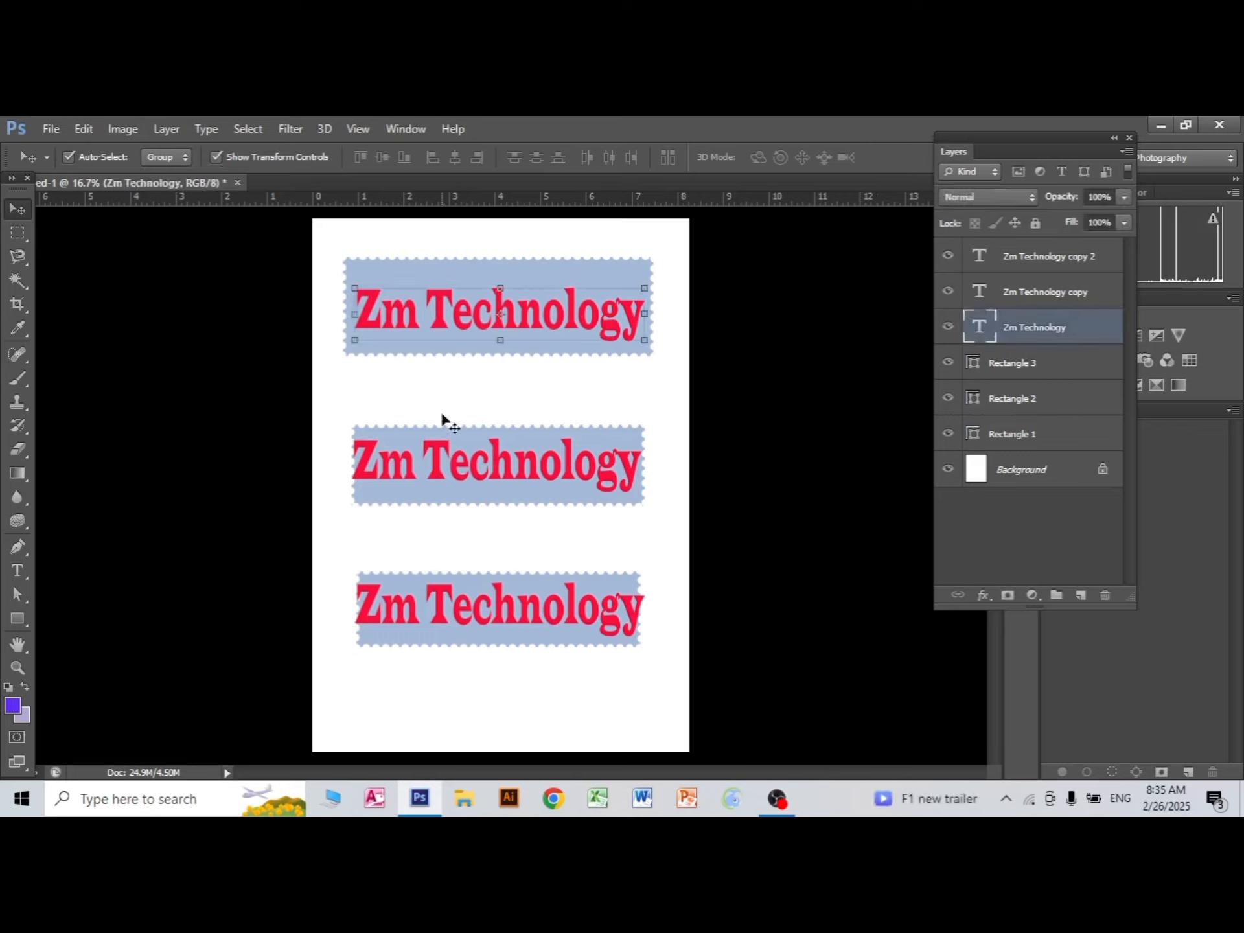
click(458, 488)
click(498, 316)
drag(488, 469, 500, 461)
mouse_move(483, 623)
mouse_down()
mouse_move(484, 609)
mouse_move(476, 621)
mouse_up()
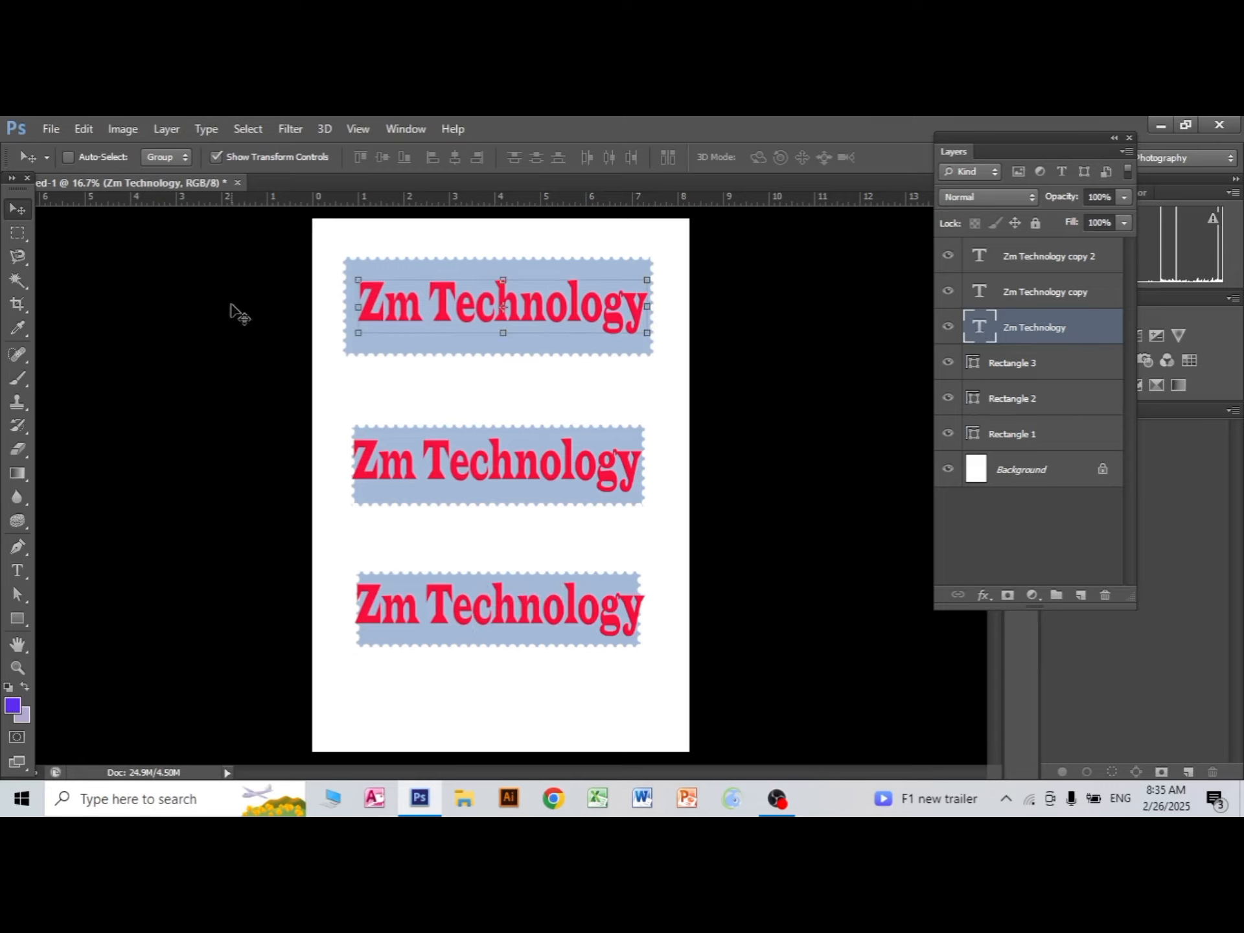
- Select the Zm Technology copy, Zm Technology copy 2, Rectangle 3 and Rectangle 1 layers one after another in the layer list
click(1001, 291)
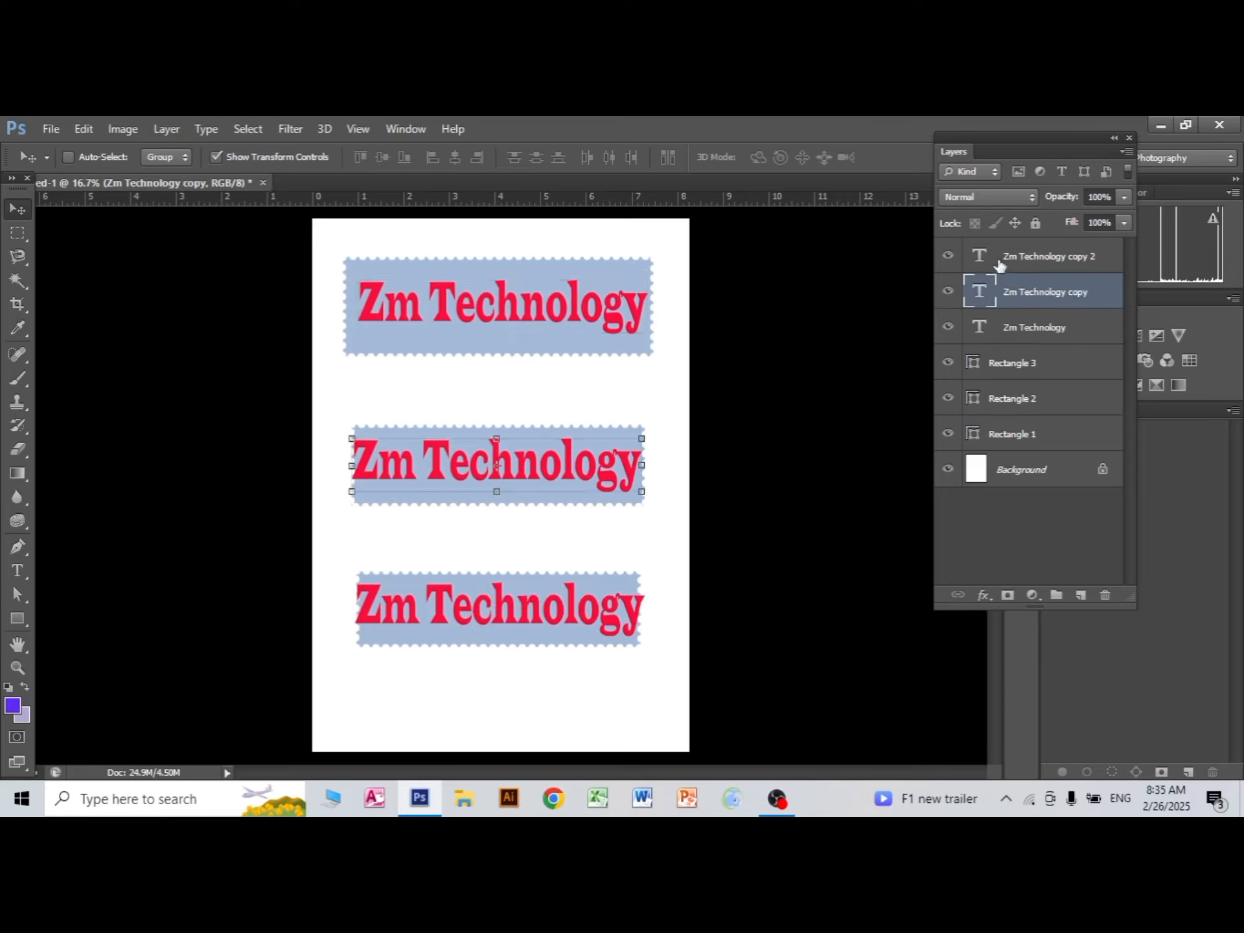
click(1001, 259)
click(1014, 358)
click(1003, 443)
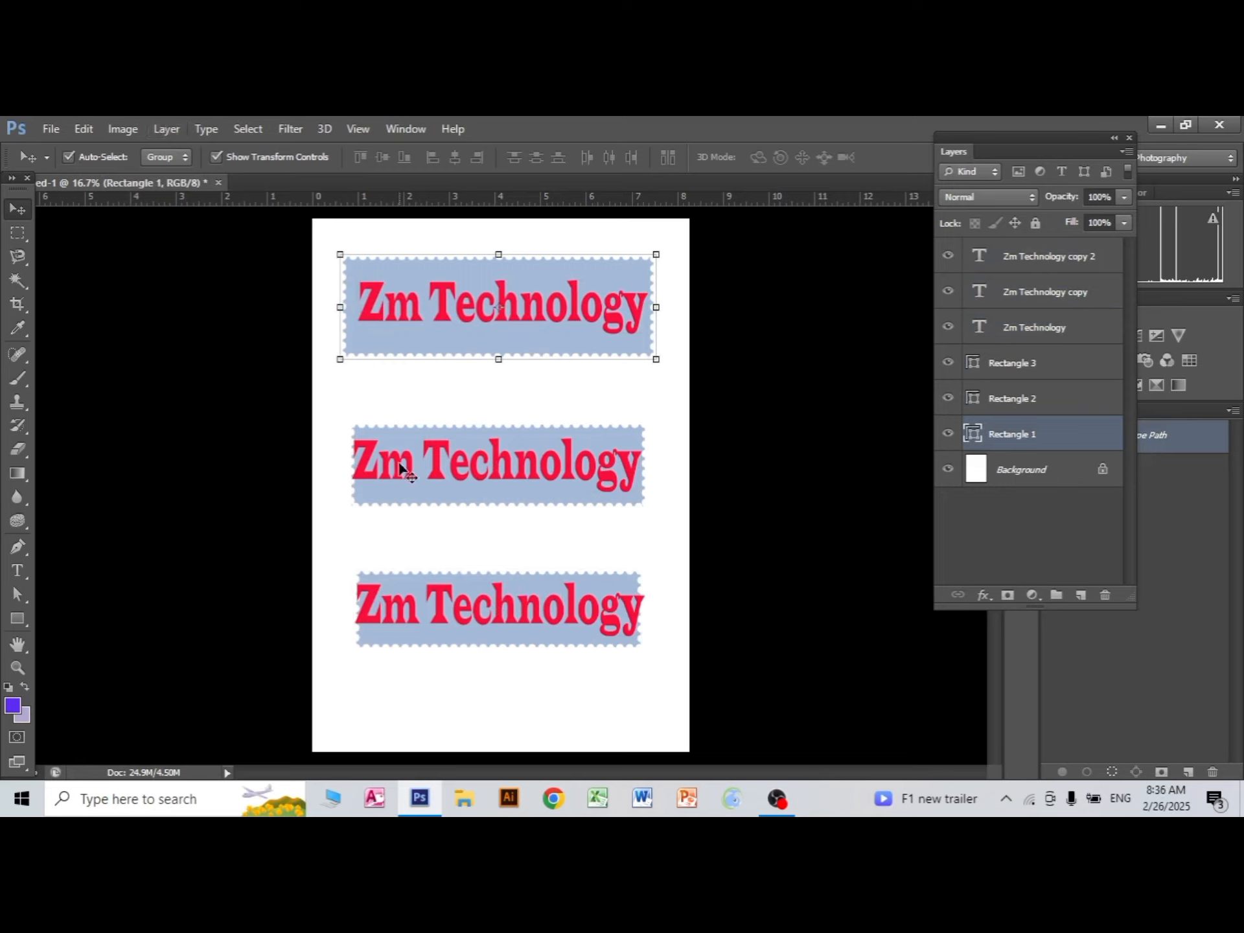
- Turn on Auto-Select for the Move tool and select the middle, lowest and uppermost texts in turn directly on the canvas
click(418, 486)
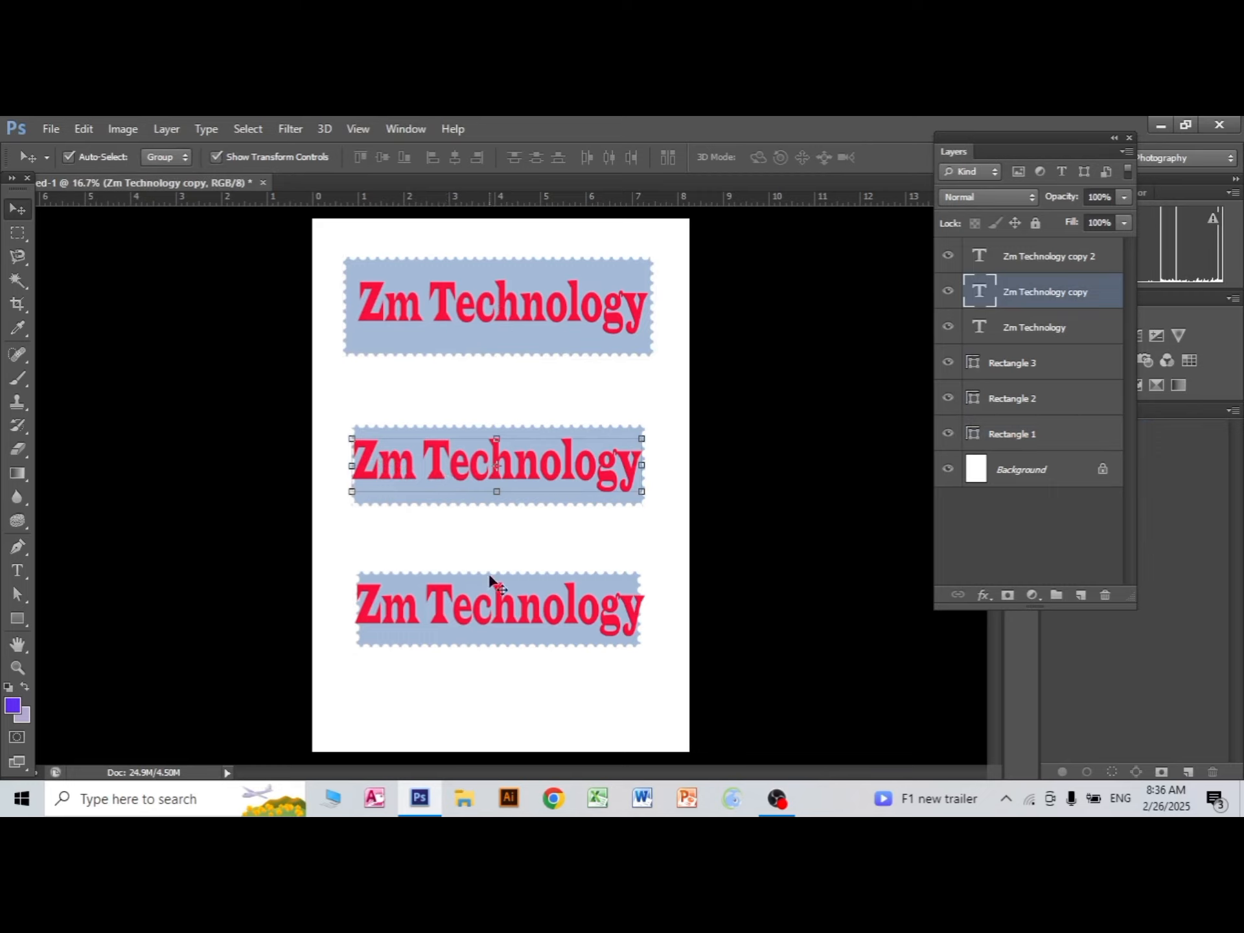
click(479, 602)
click(427, 312)
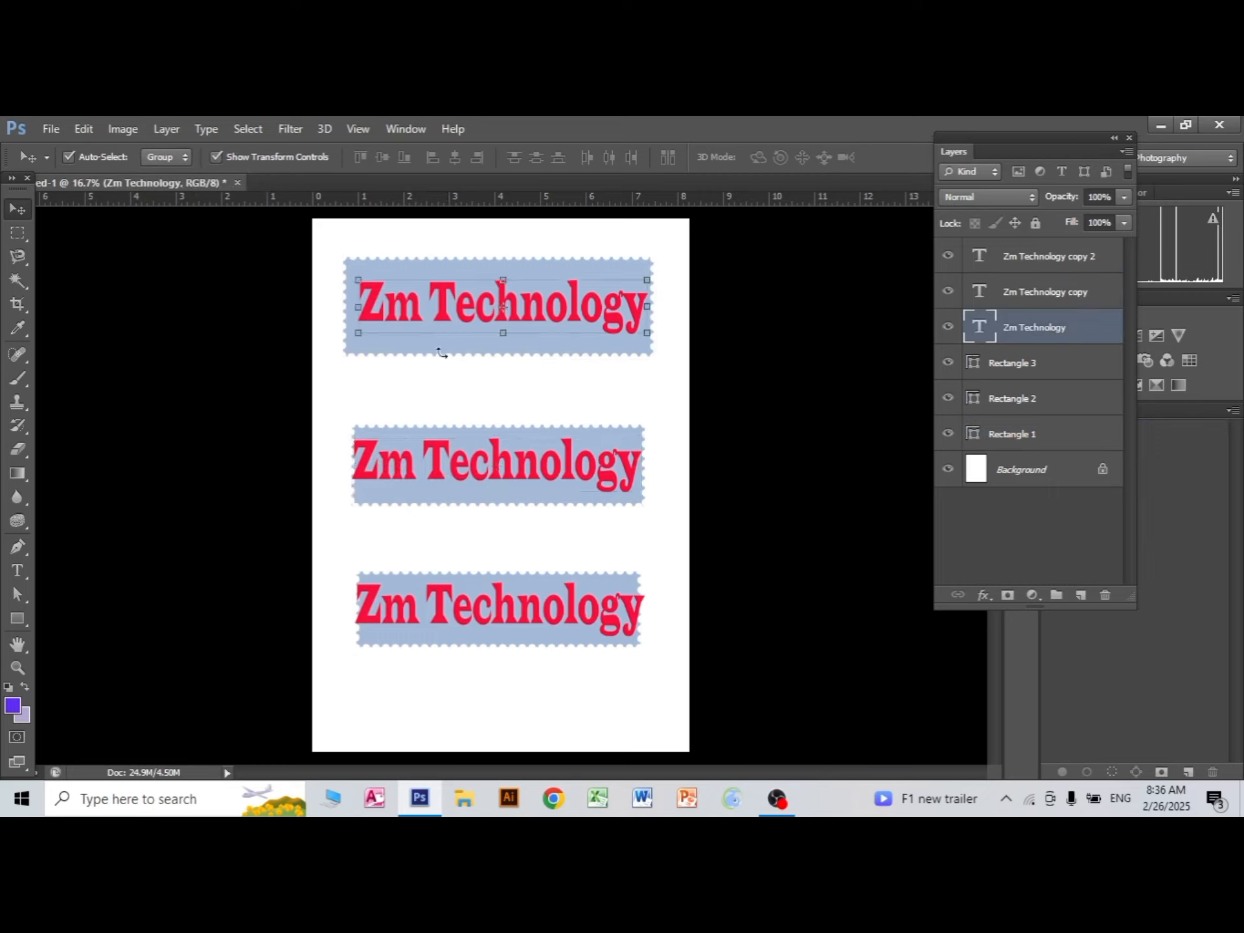
- Turn off Auto-Select, select the Rectangle 3 layer, and use temporary auto-select to pick texts and rectangles individually on the canvas, ending with the lowest text
click(1026, 378)
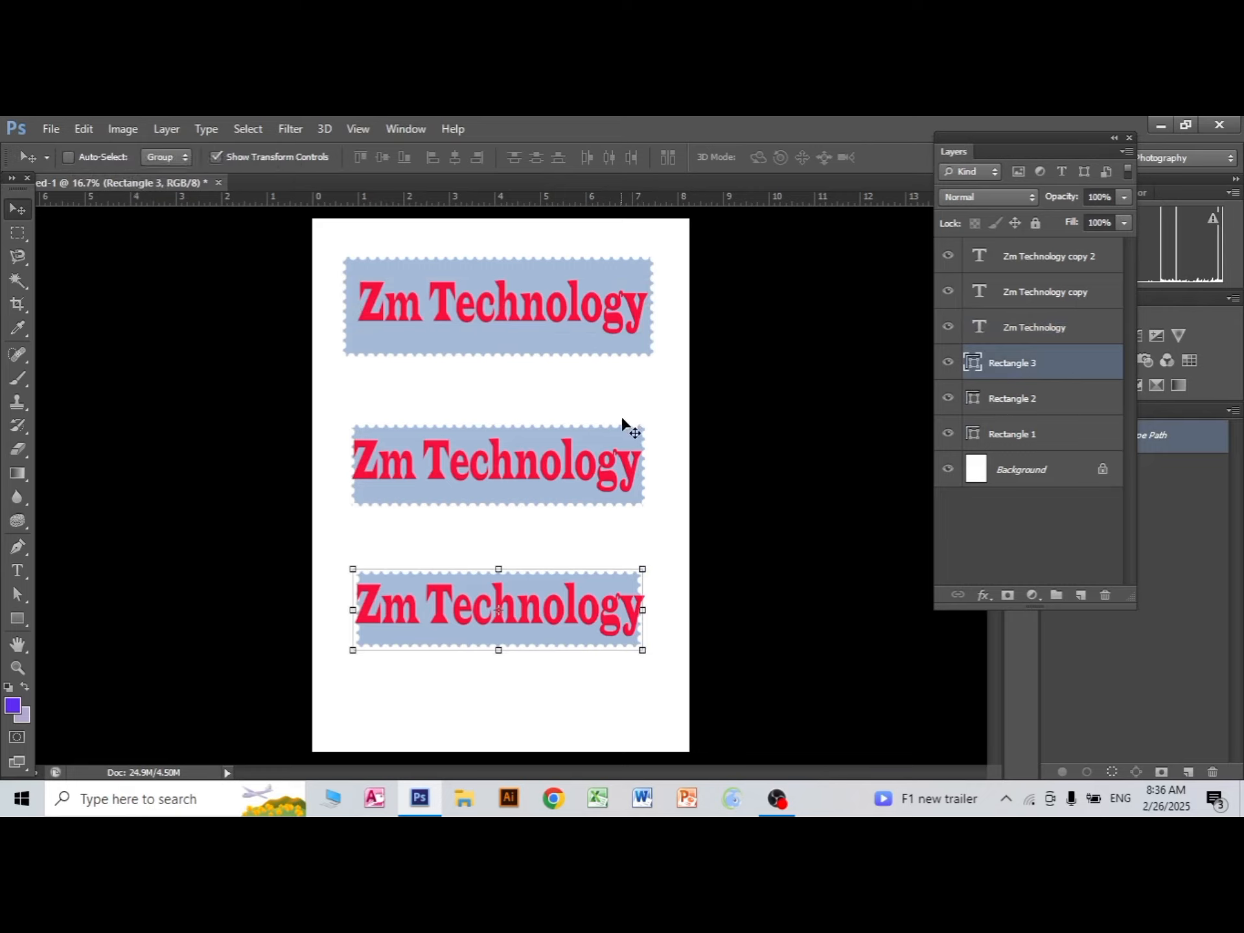
ctrl+click(502, 312)
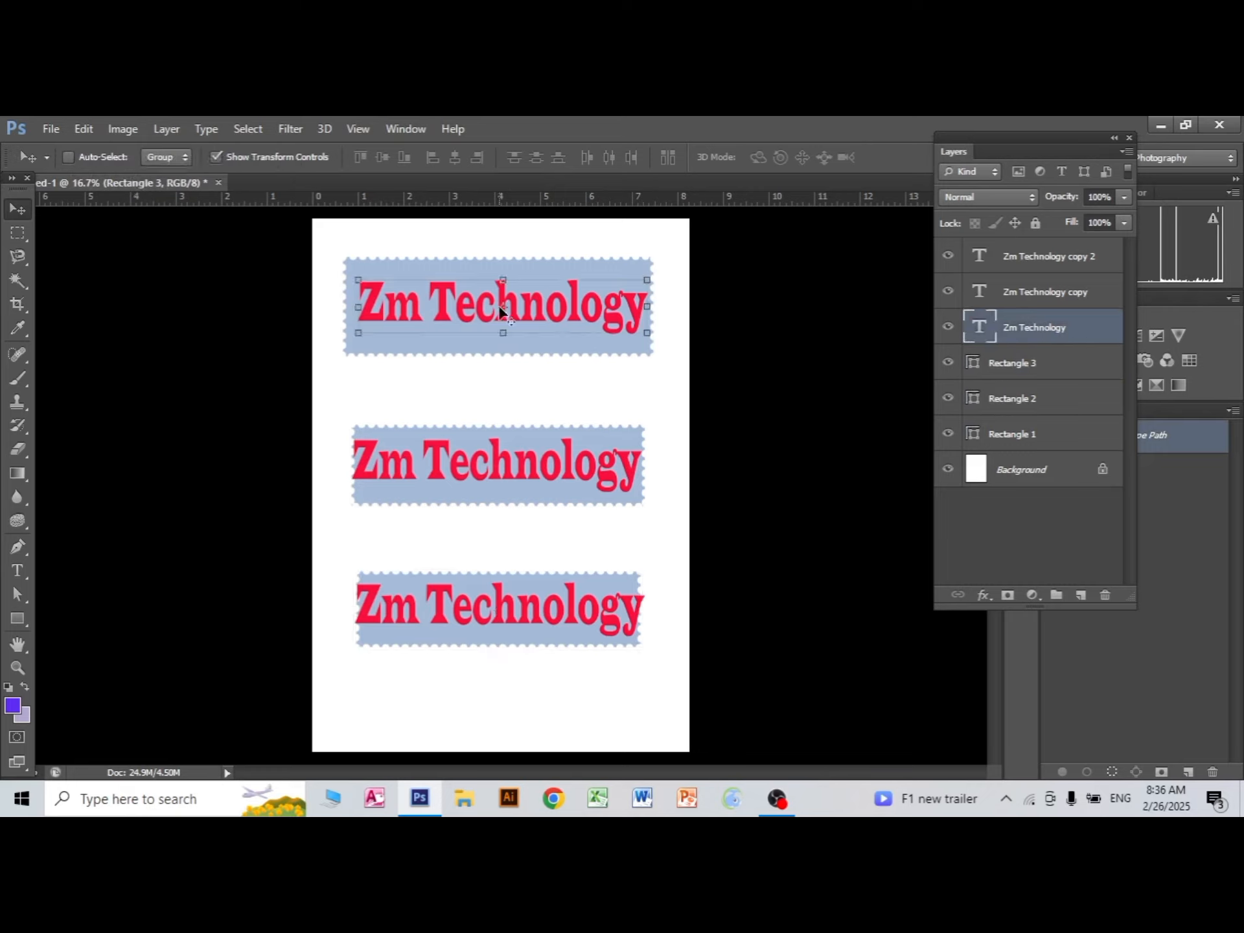
ctrl+click(483, 477)
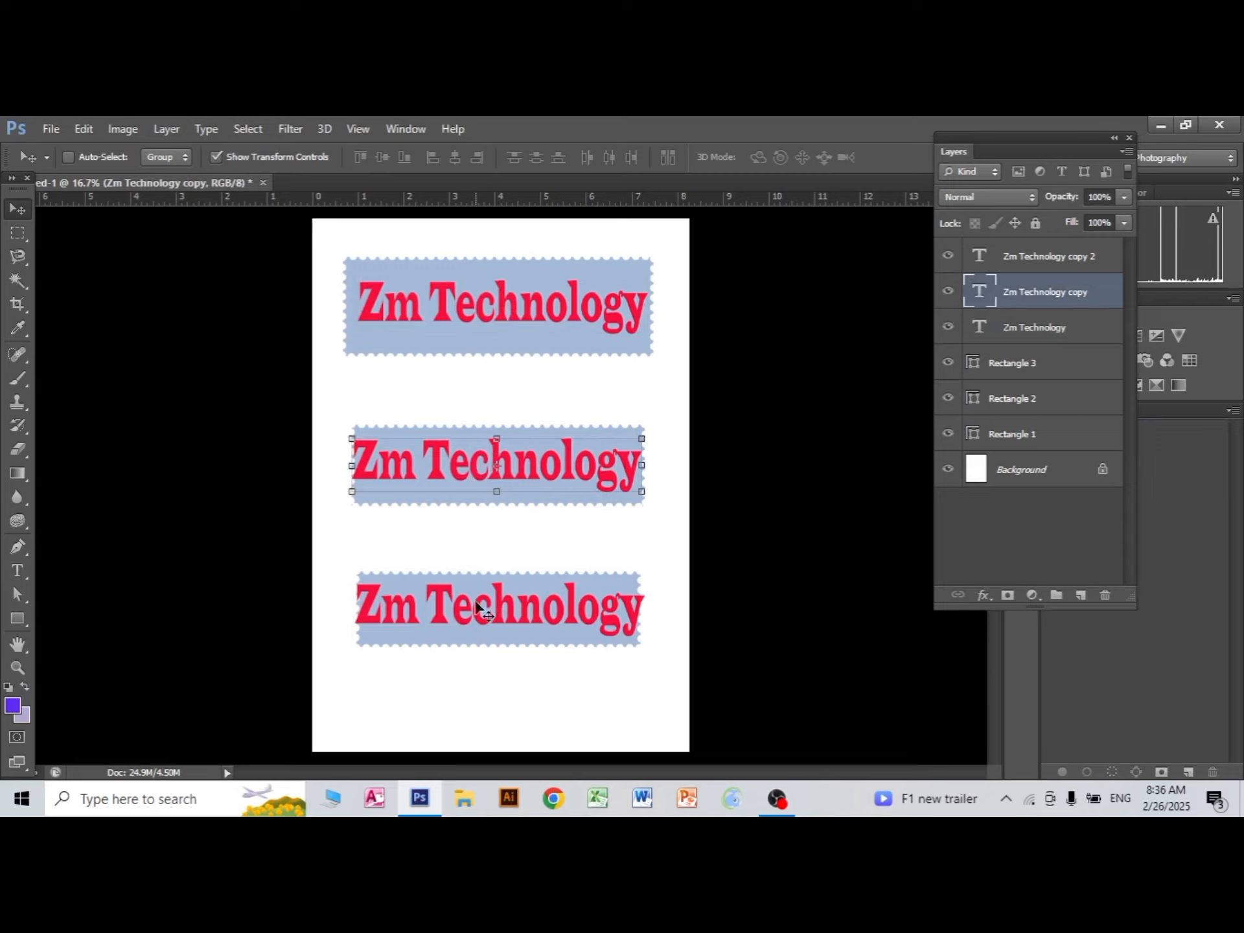
ctrl+click(478, 606)
ctrl+click(478, 505)
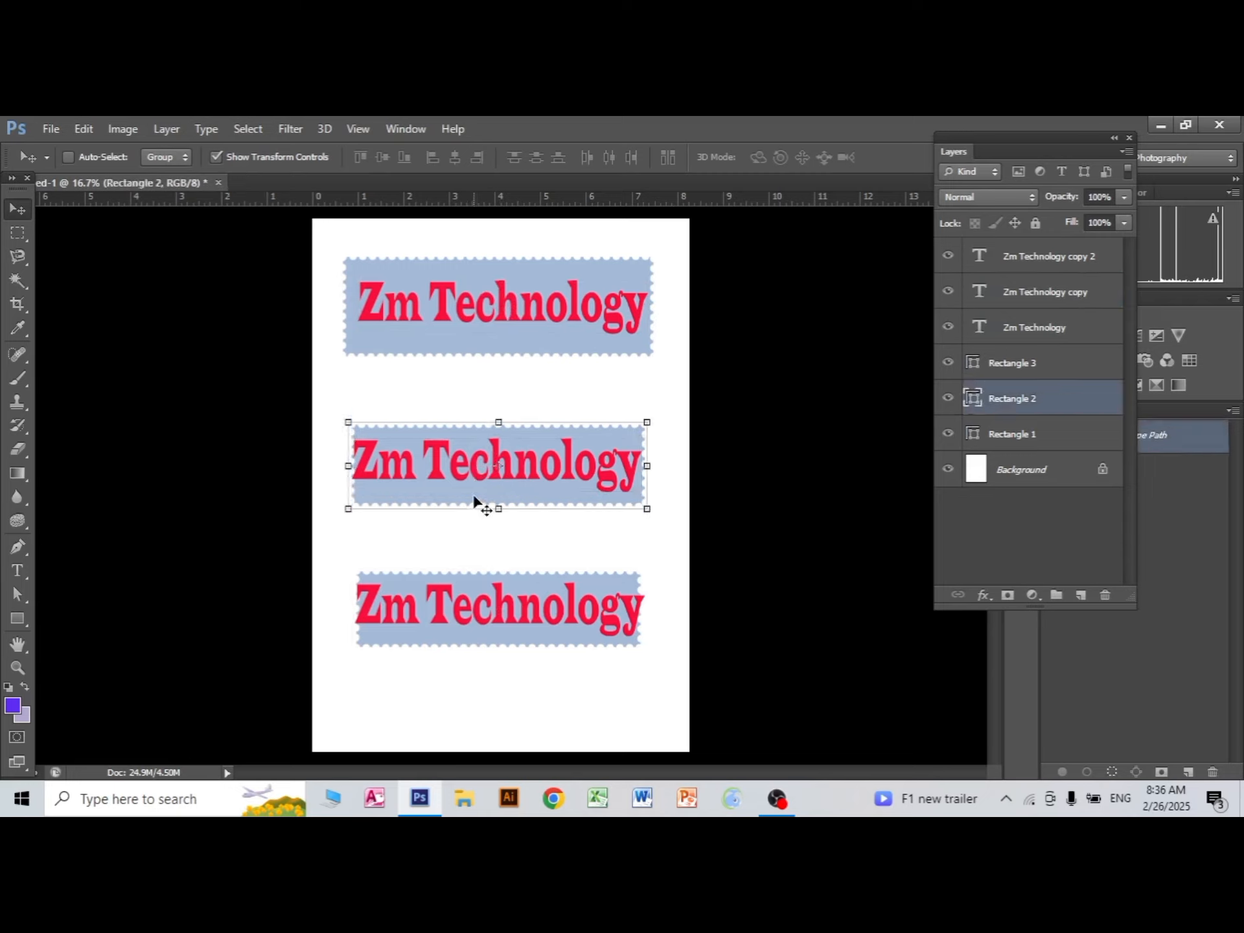
ctrl+click(467, 349)
ctrl+click(436, 477)
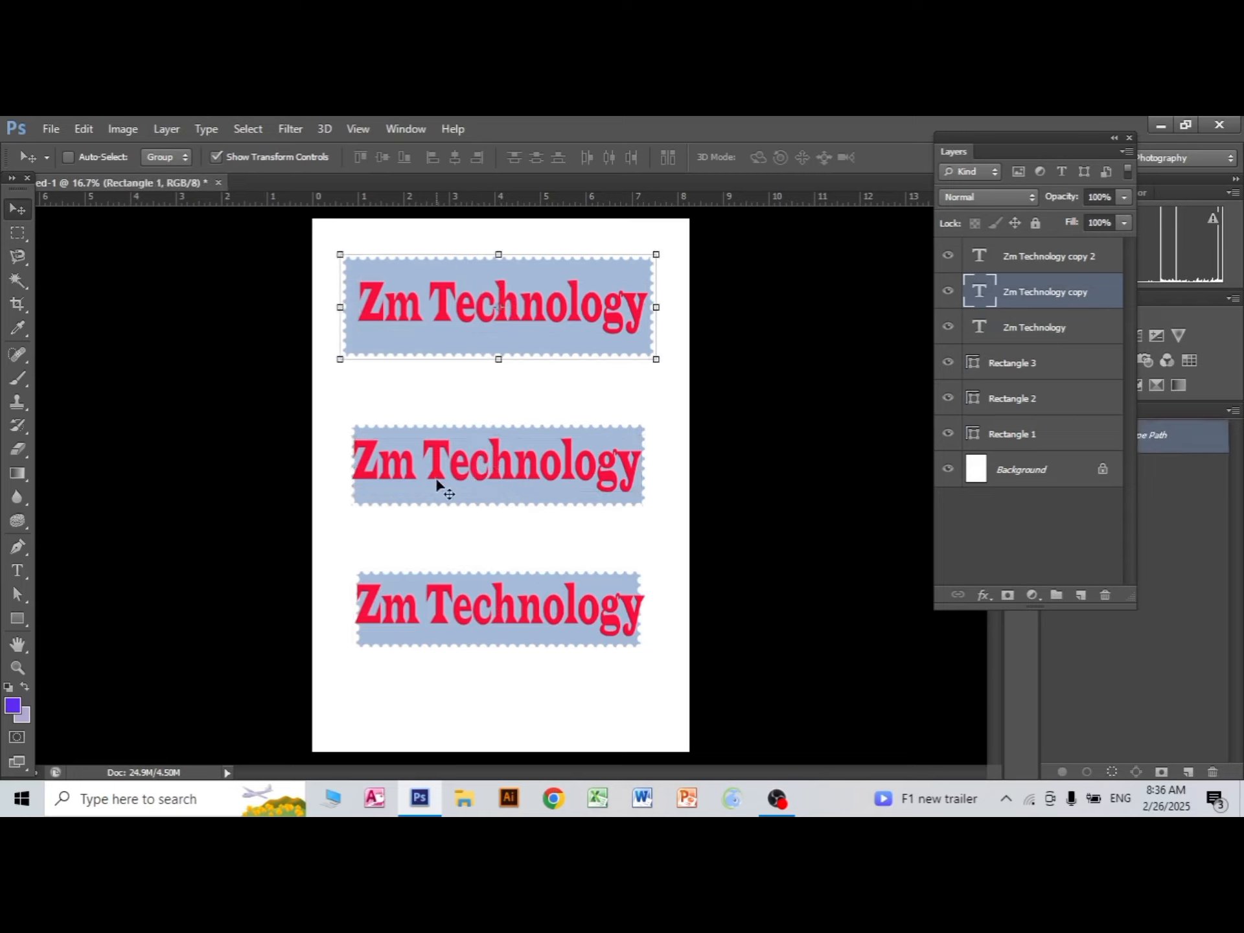
ctrl+click(445, 597)
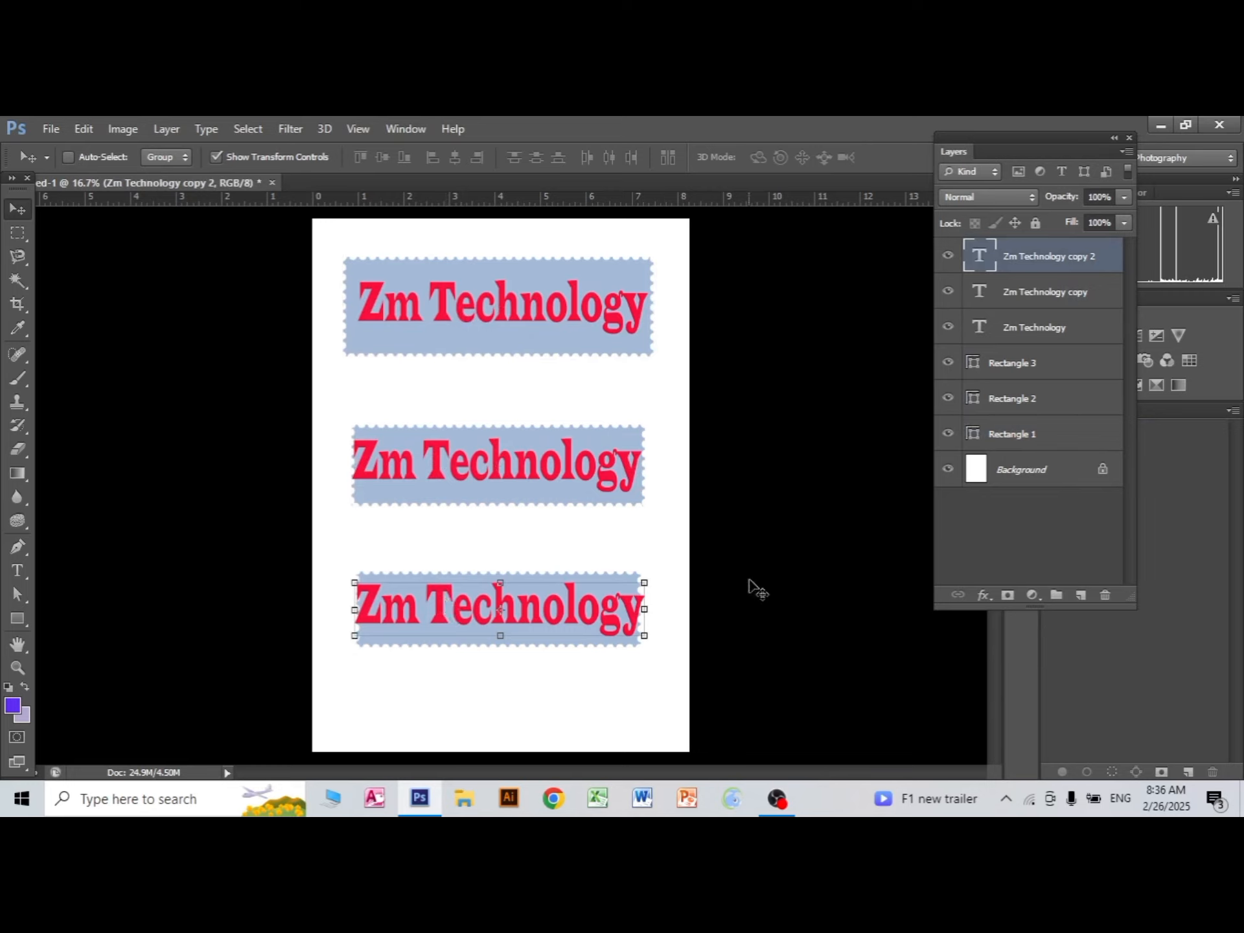